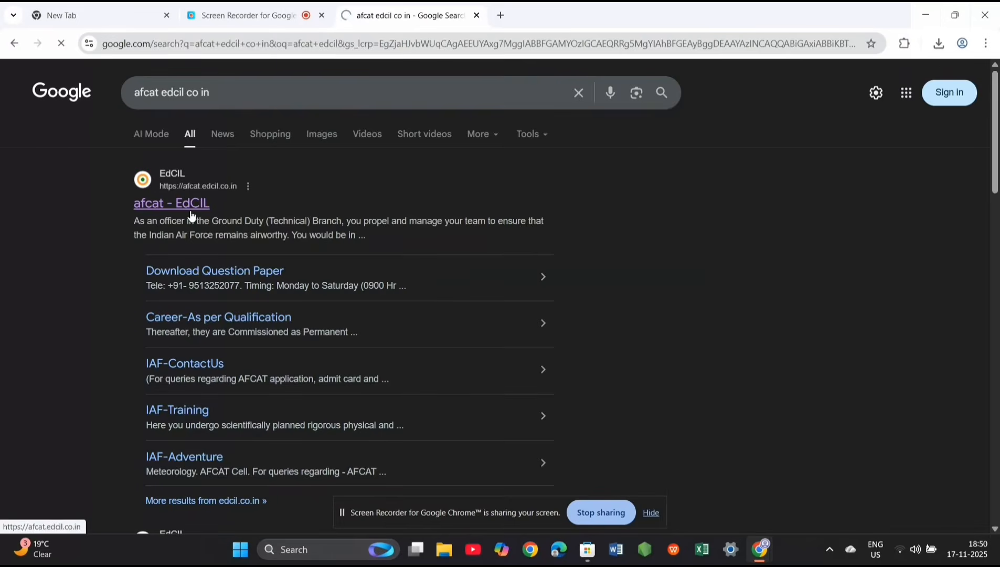
- Look over the AFCAT home page, including the news about AFCAT 01/2026 registration and the officer career sections
click(652, 517)
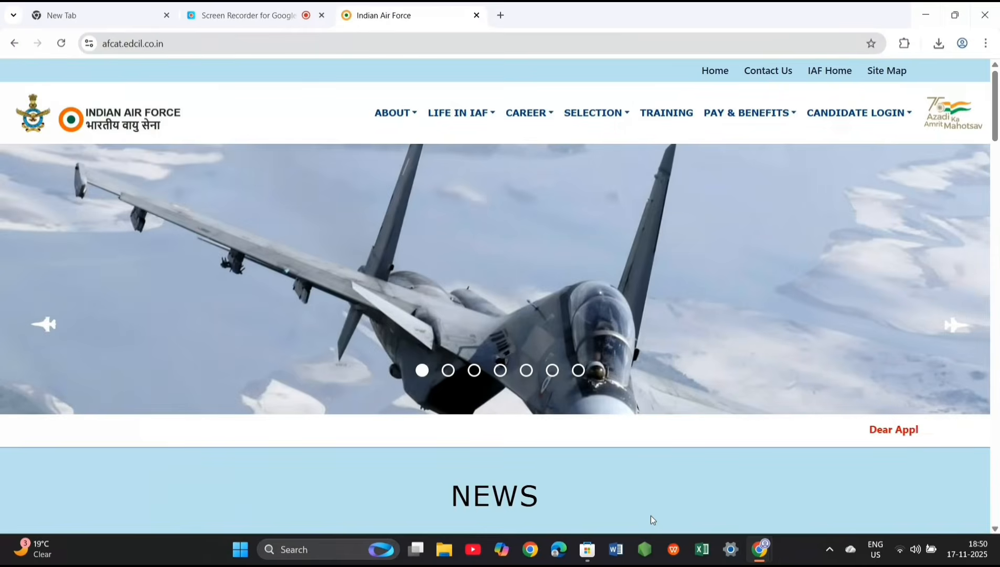
scroll(651, 515, down, 5)
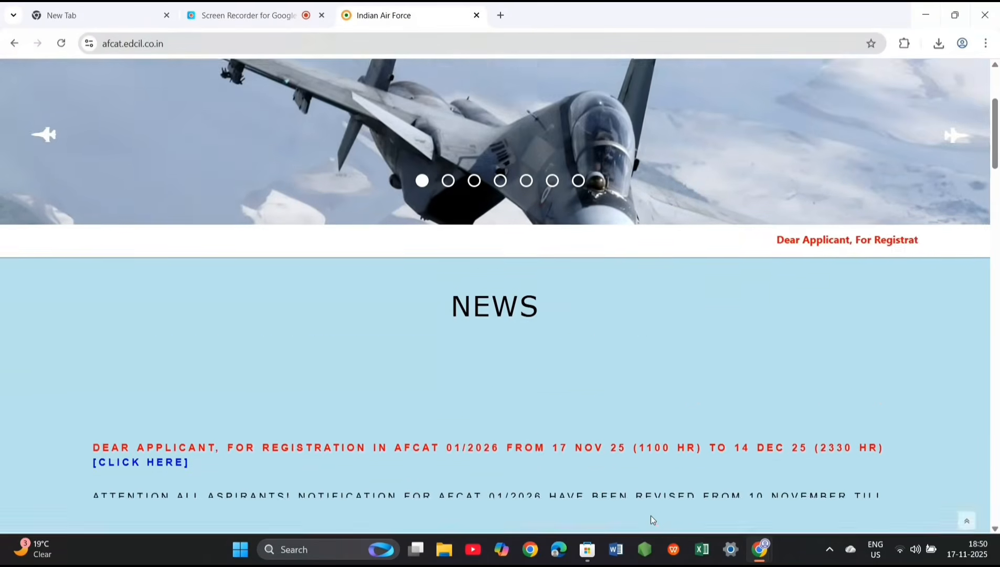
scroll(651, 515, down, 5)
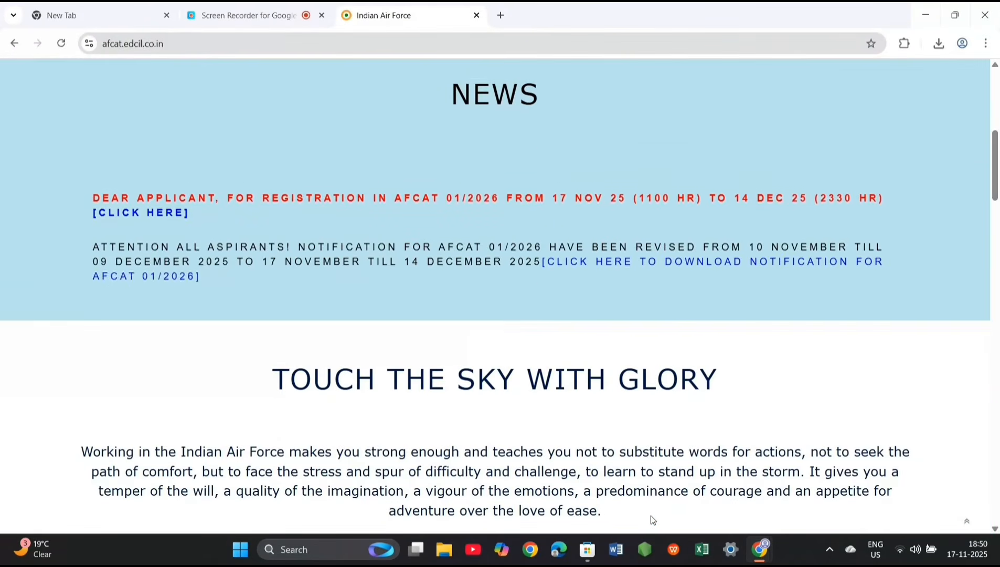
scroll(651, 515, down, 12)
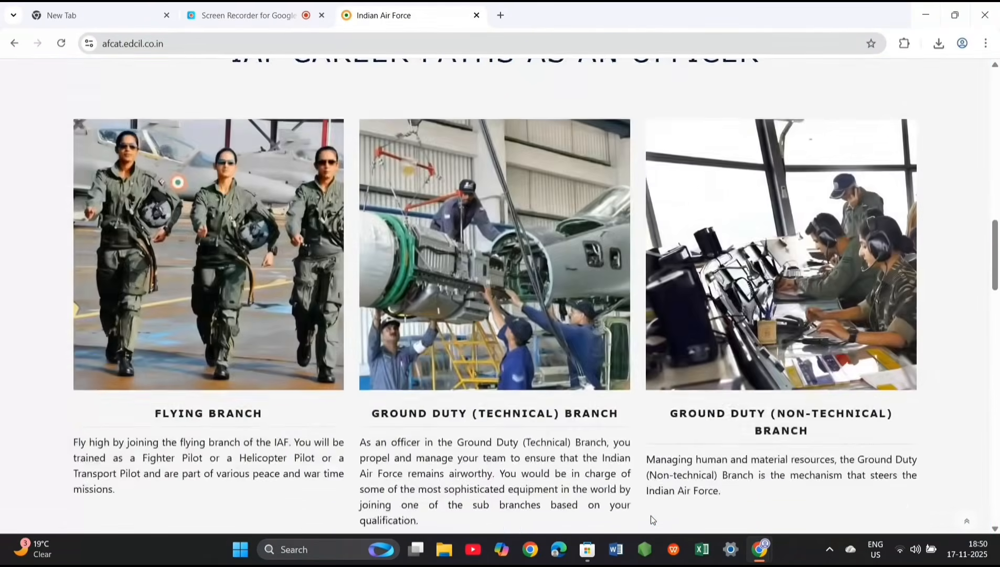
scroll(651, 515, down, 14)
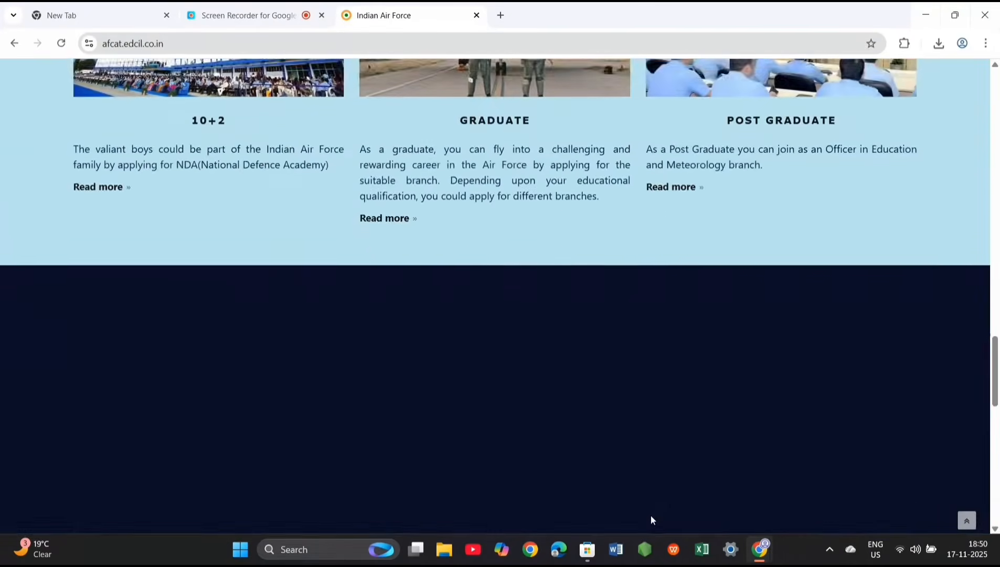
scroll(650, 515, down, 6)
scroll(651, 515, up, 20)
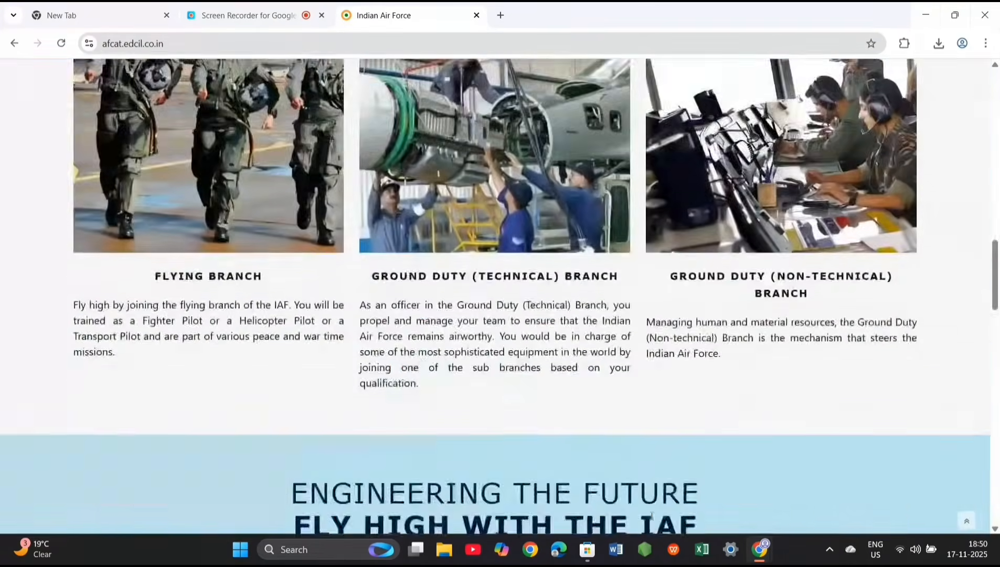
scroll(651, 514, up, 10)
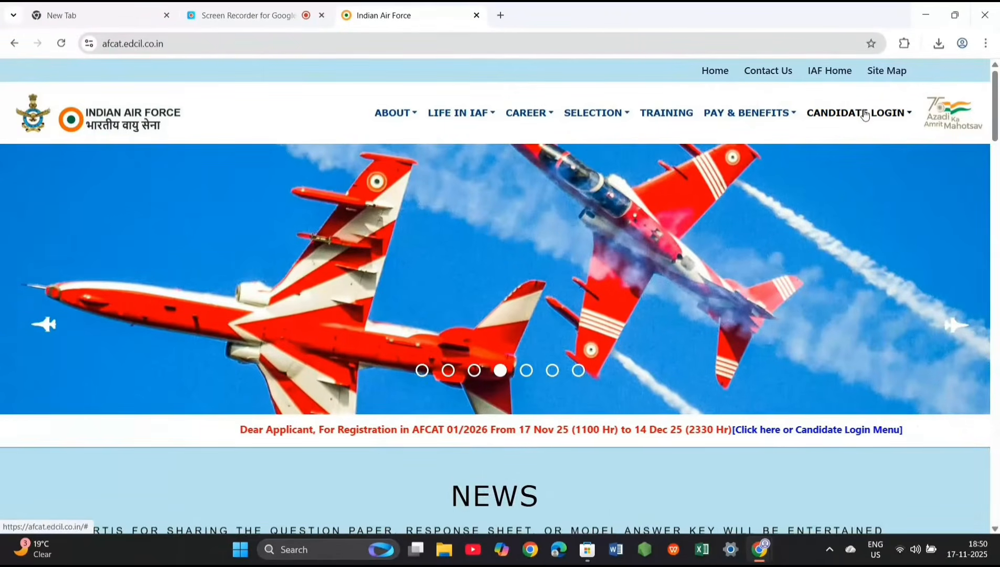
- Open the AFCAT 01/2026 candidate login page and go to its sign-up form for new applicants
click(864, 115)
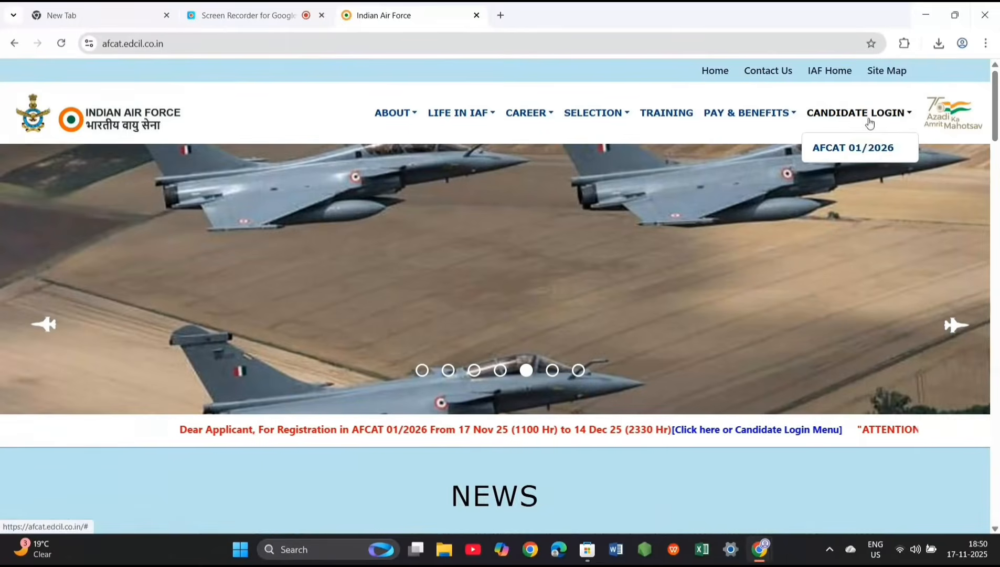
click(865, 159)
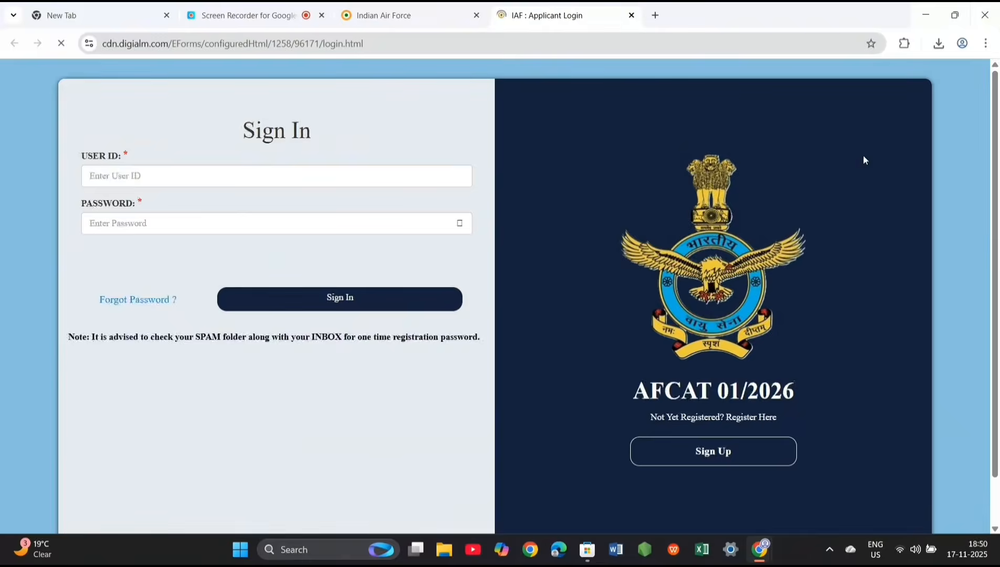
click(719, 460)
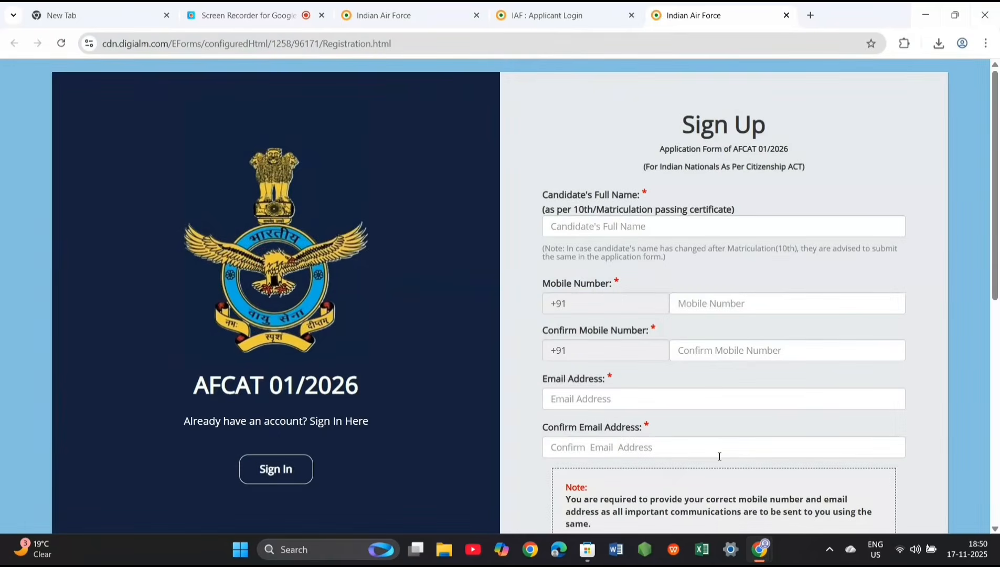
- Enter the candidate's full name as on the 10th/Matriculation certificate in the sign-up form
click(646, 235)
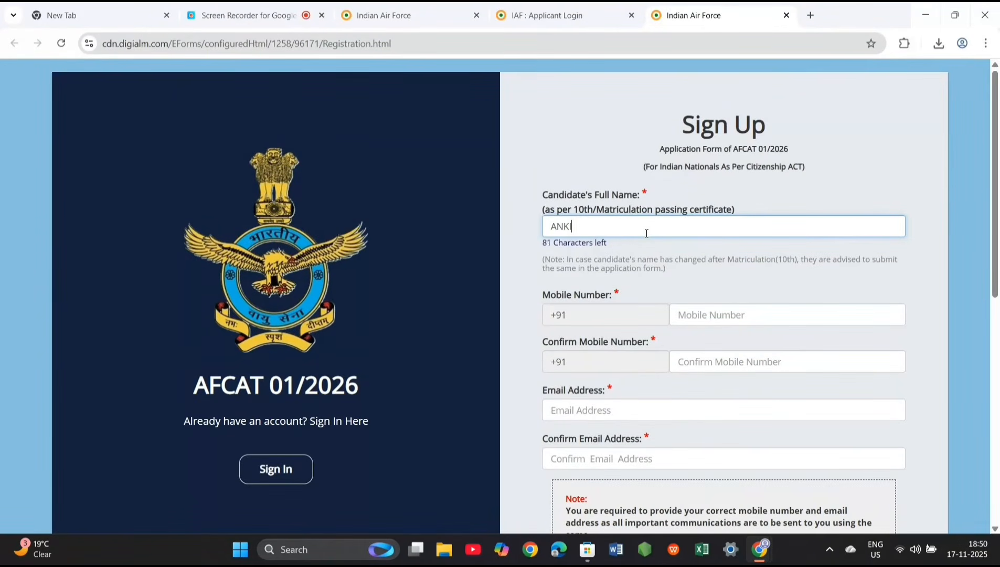
- Enter the candidate's mobile number and repeat it in the mobile number confirmation
click(685, 315)
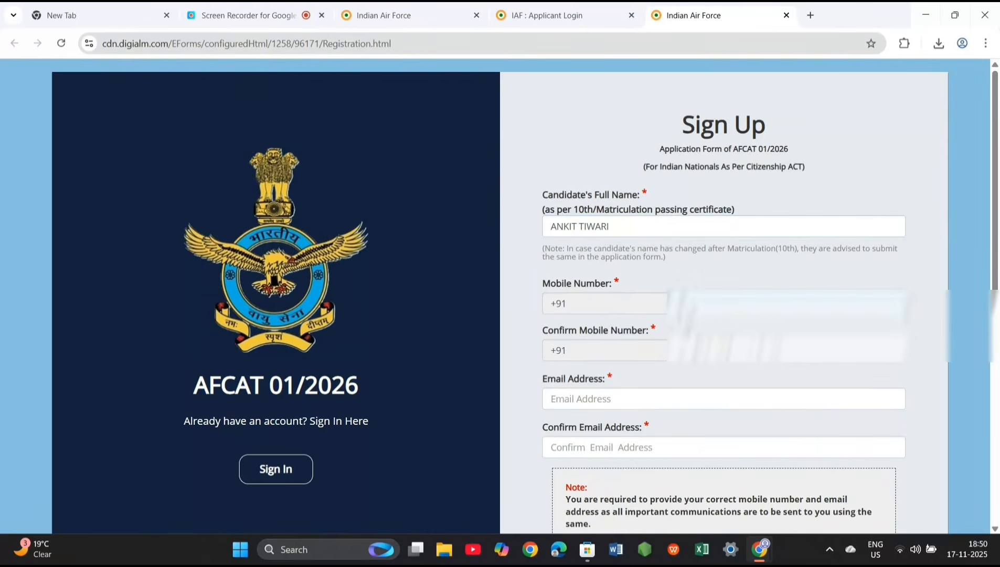
text(*******)
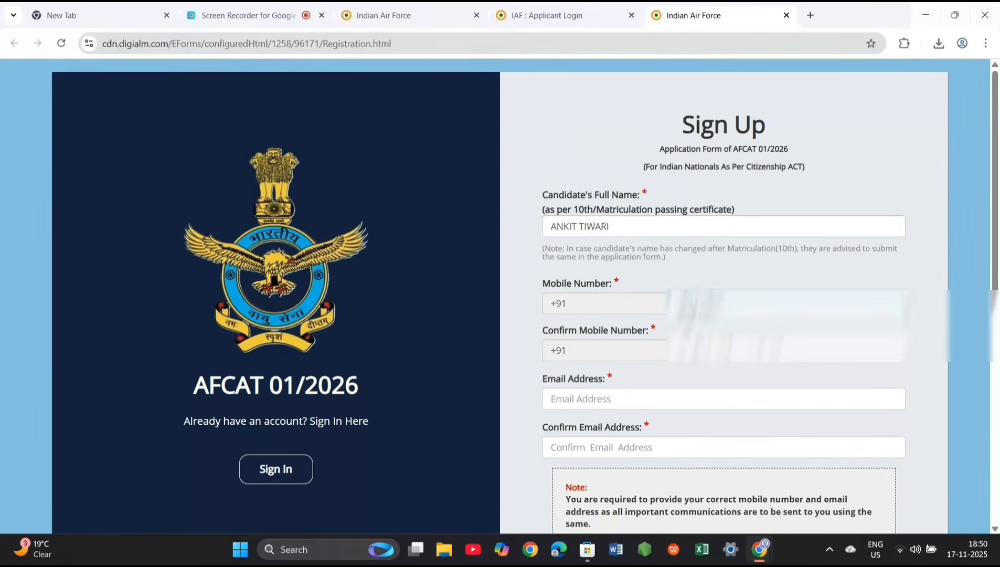
text(**)
click(721, 346)
text(*******)
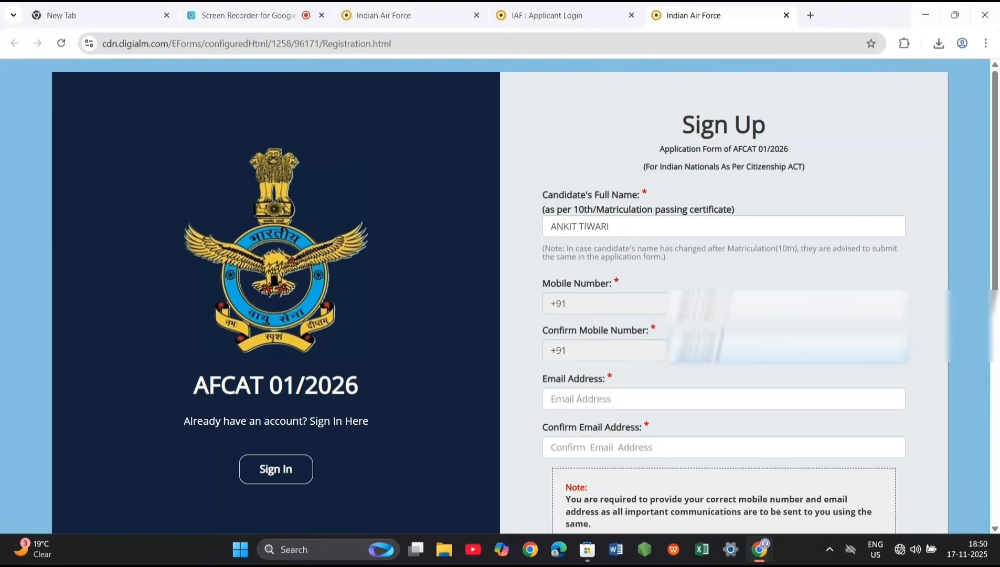
text(**)
- Fill in the candidate's email address and repeat it in the email confirmation
click(723, 400)
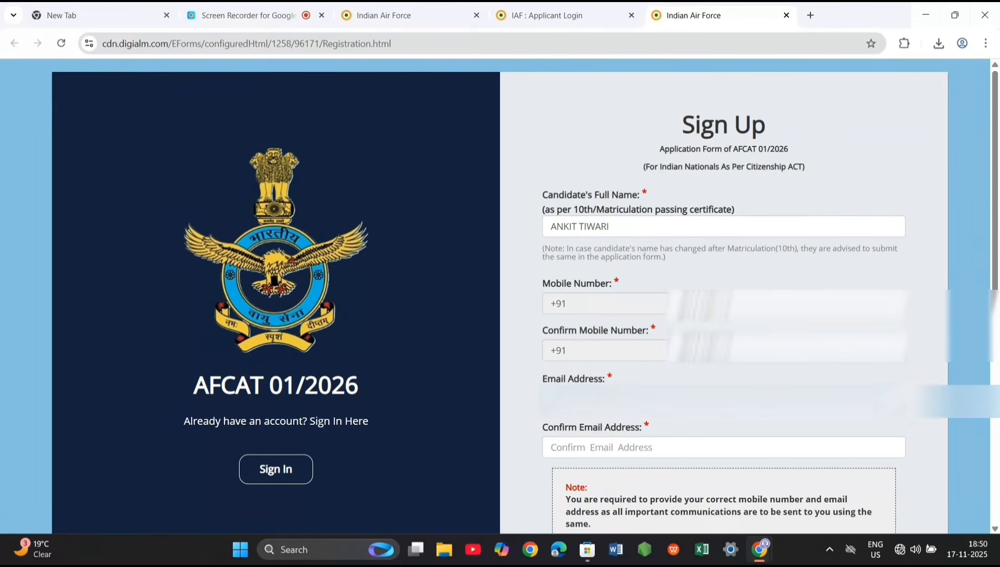
text(*)
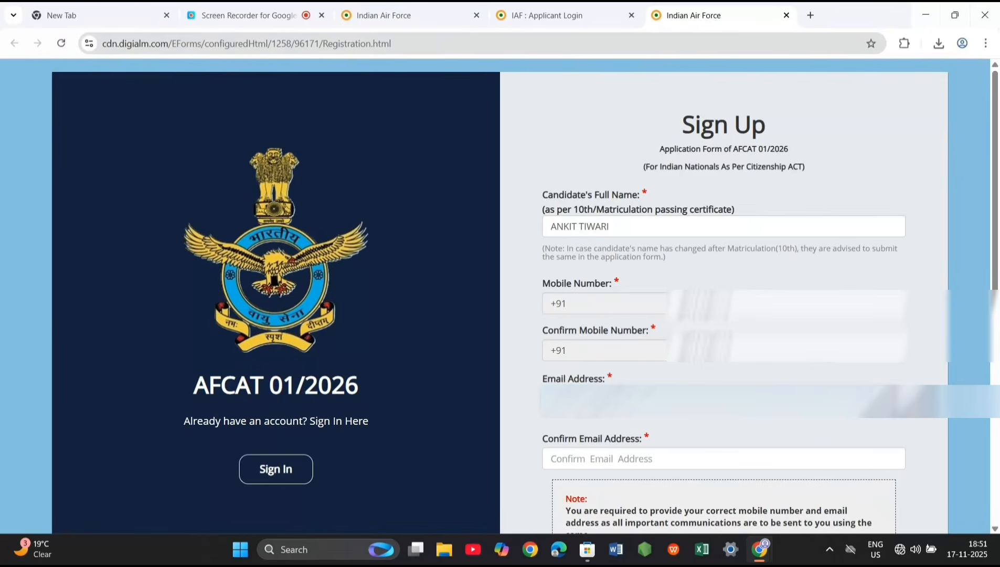
click(709, 467)
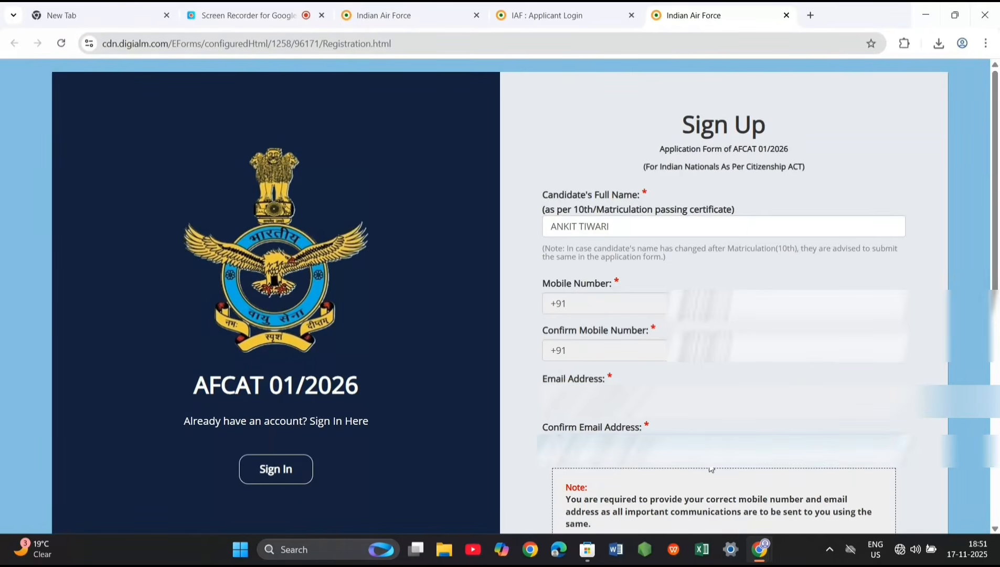
text(*)
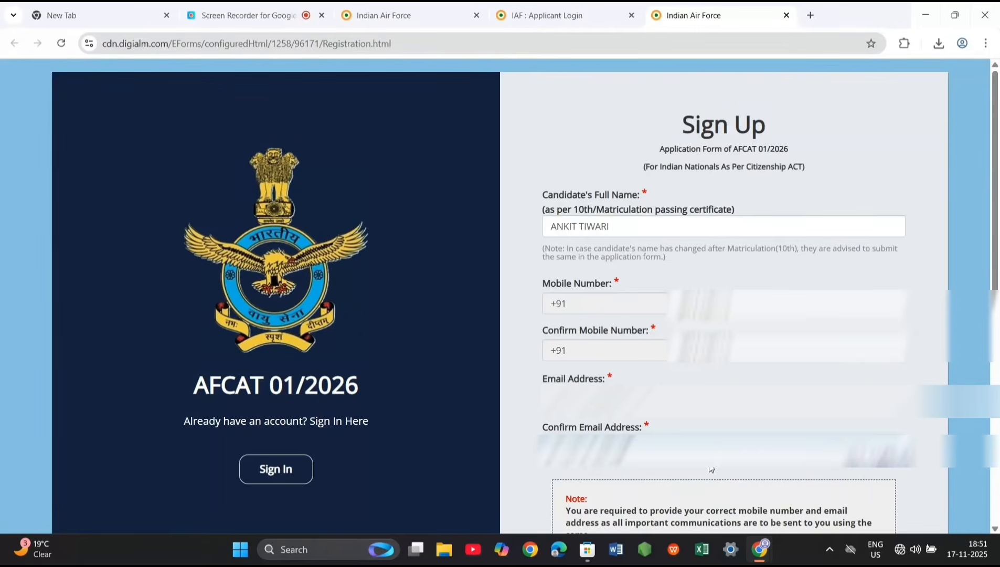
- Reconnect the computer to its Wi-Fi network and return to the sign-up form
scroll(711, 469, down, 4)
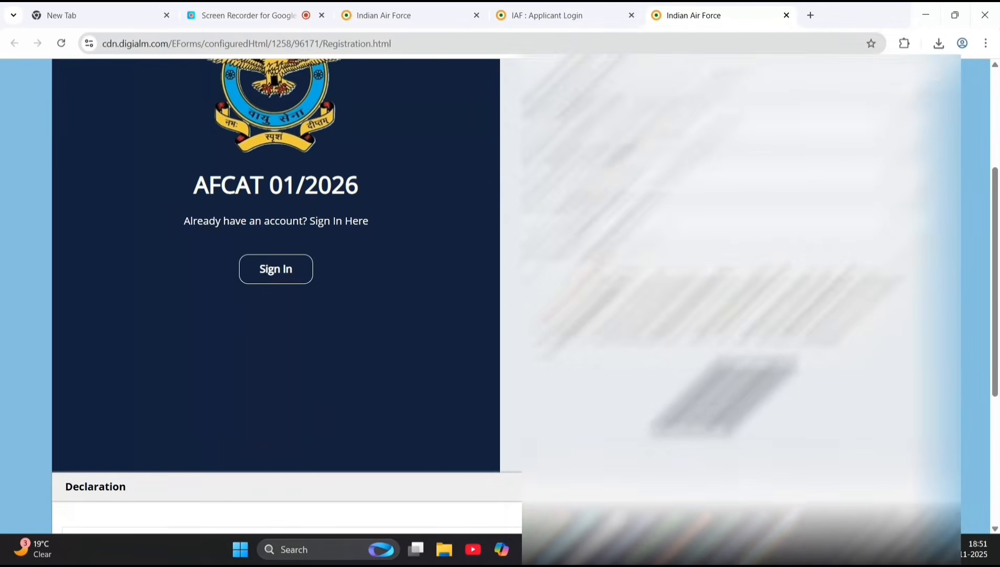
scroll(734, 336, up, 4)
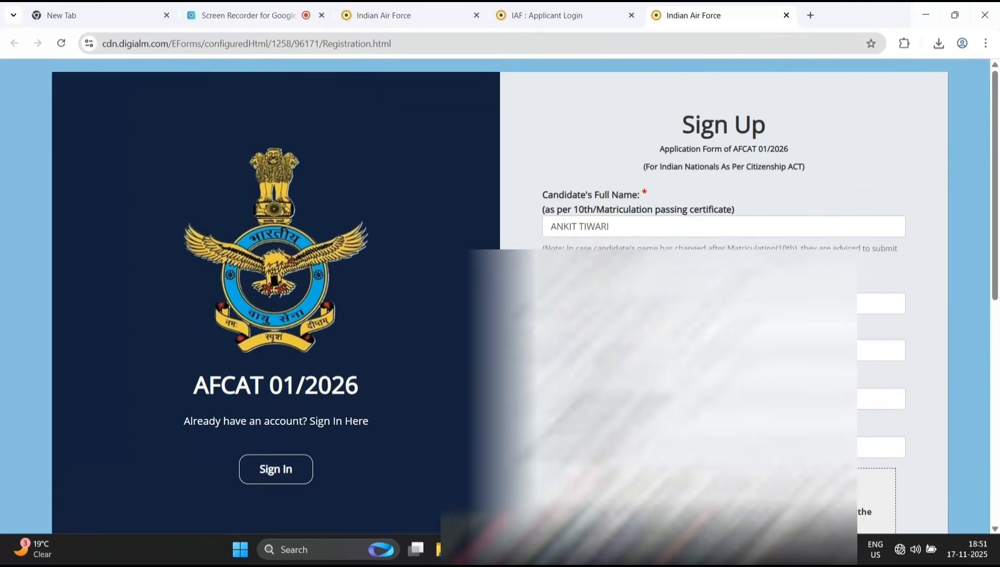
click(919, 557)
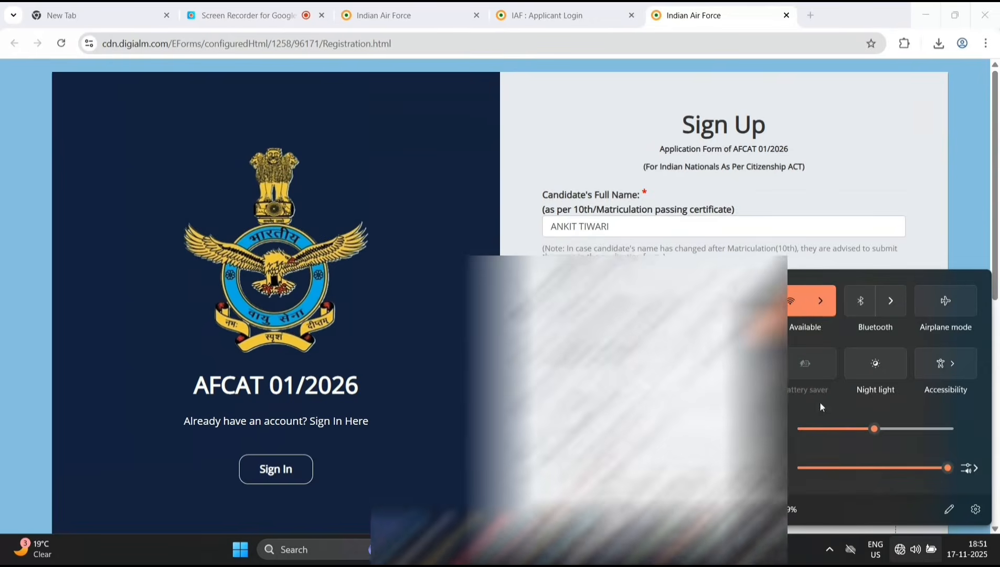
click(817, 296)
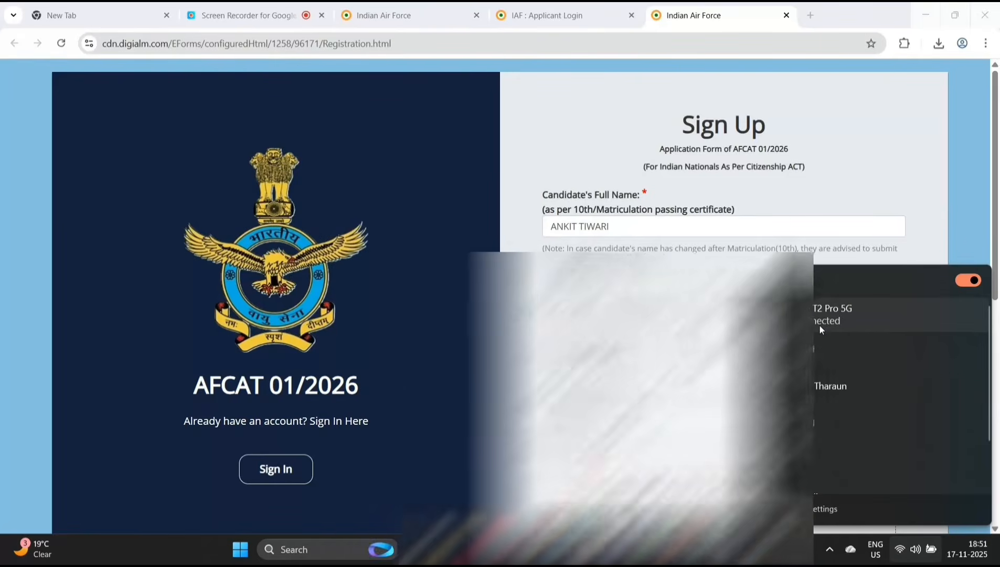
click(893, 147)
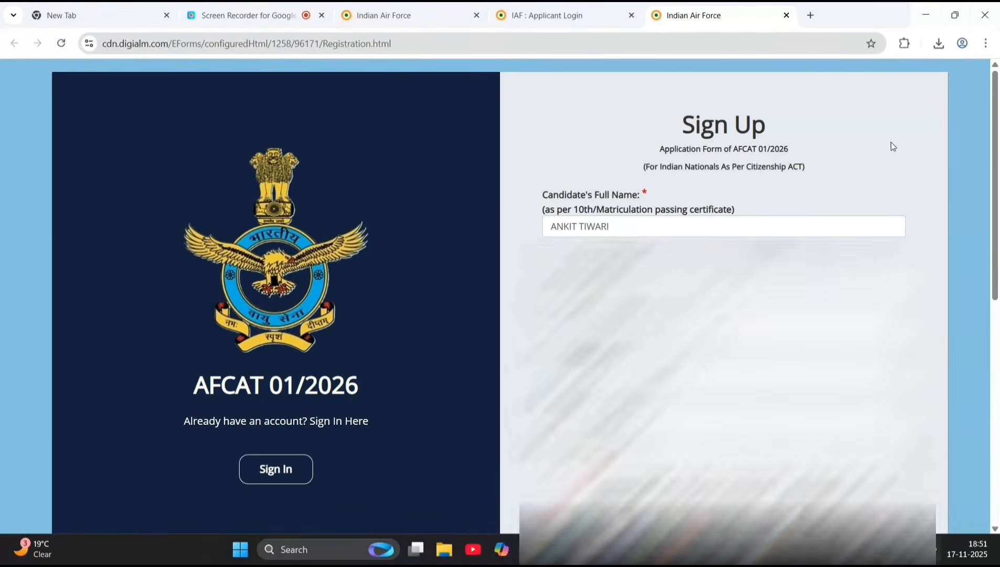
- Generate the OTP for the entered contact details, submit the captcha characters shown in the image, and acknowledge the OTP notice
scroll(940, 344, down, 4)
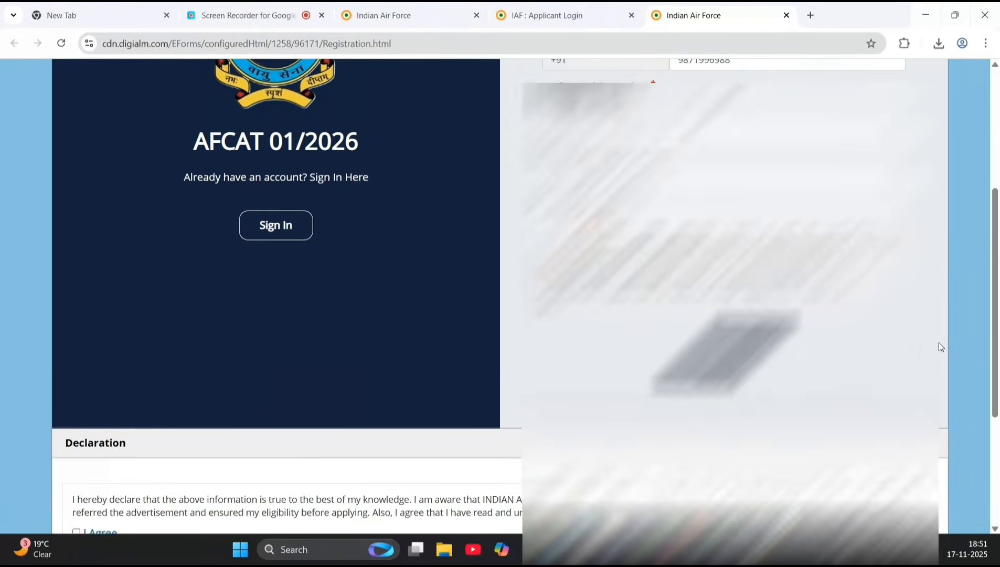
scroll(939, 343, up, 4)
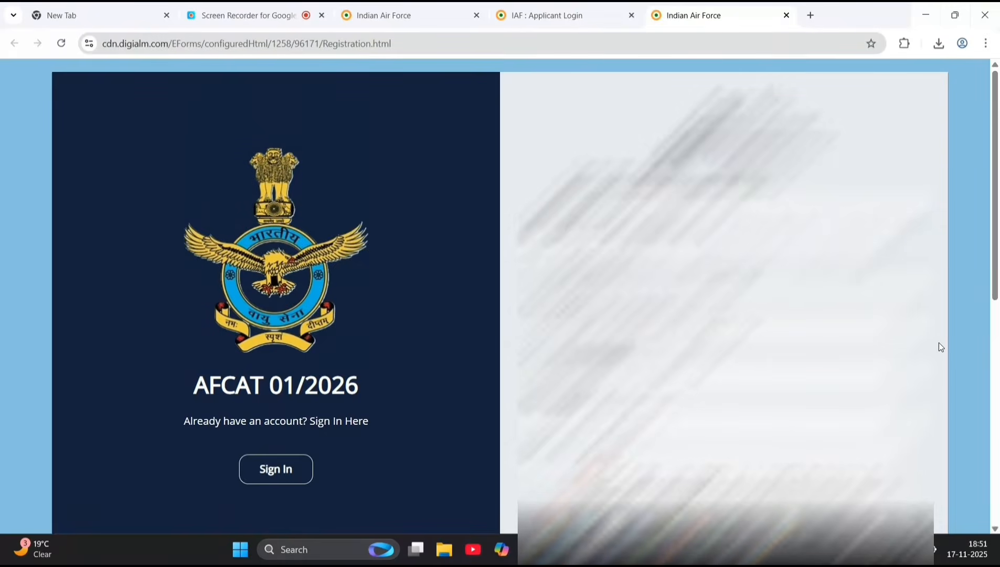
scroll(941, 347, down, 4)
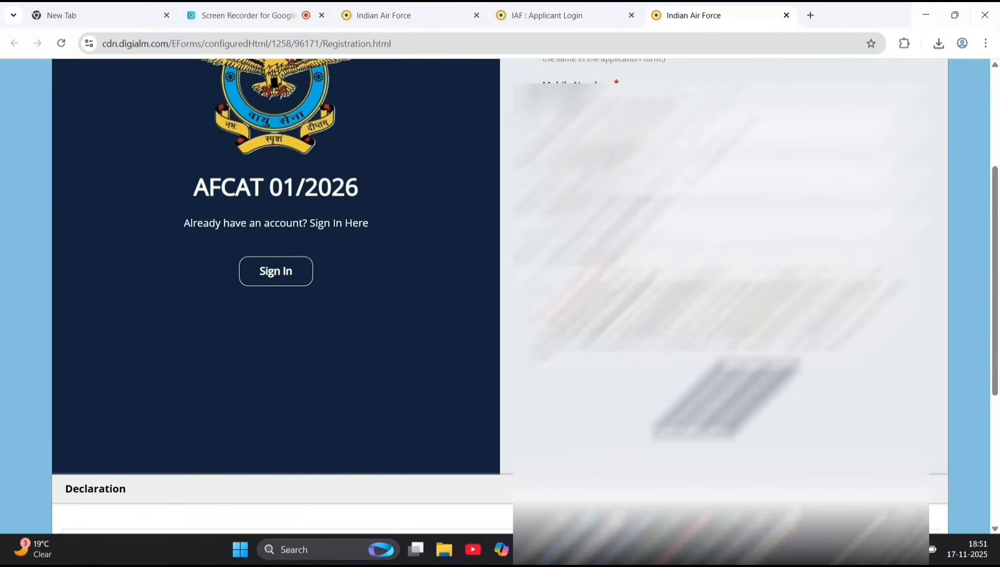
scroll(941, 347, up, 4)
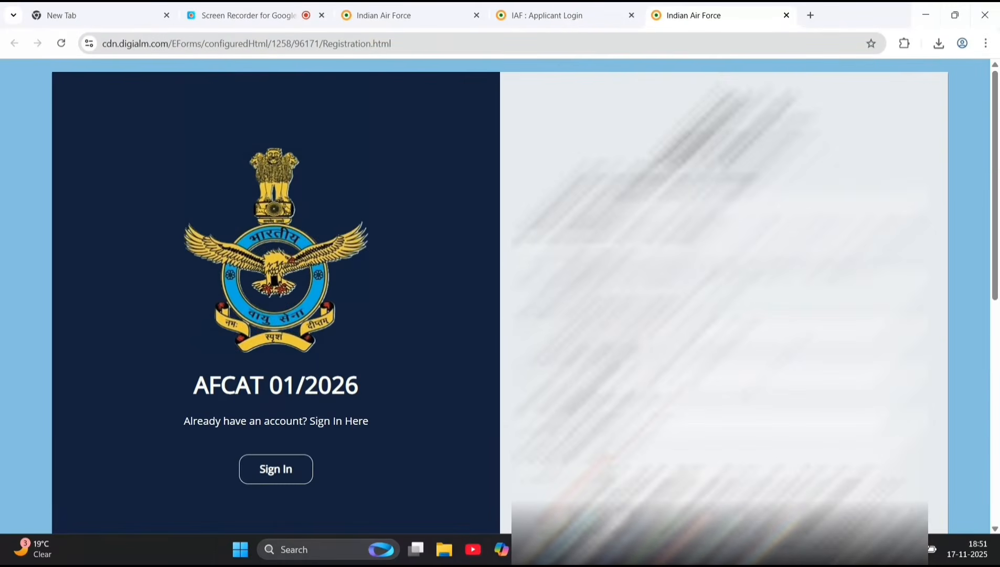
scroll(772, 364, down, 5)
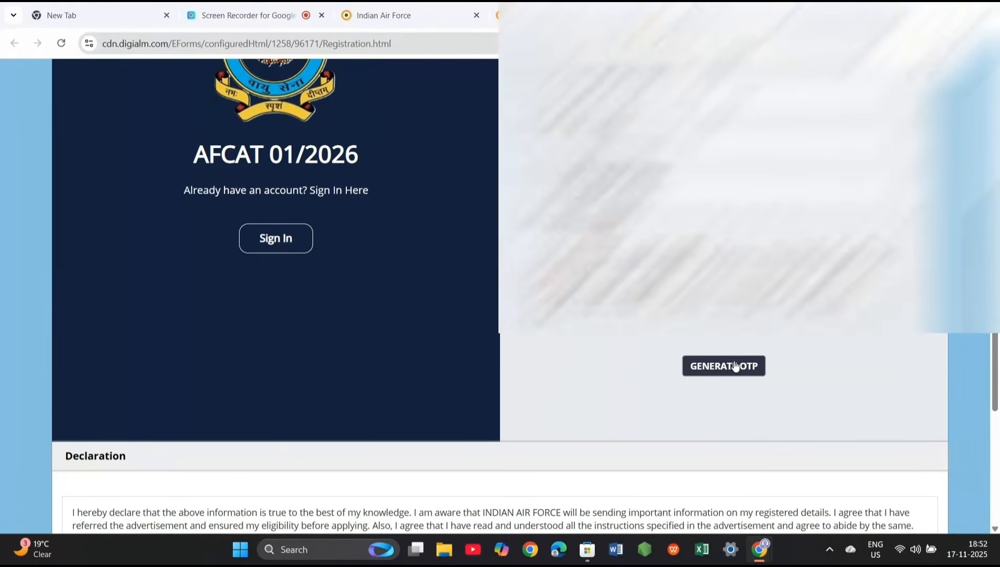
scroll(735, 315, up, 3)
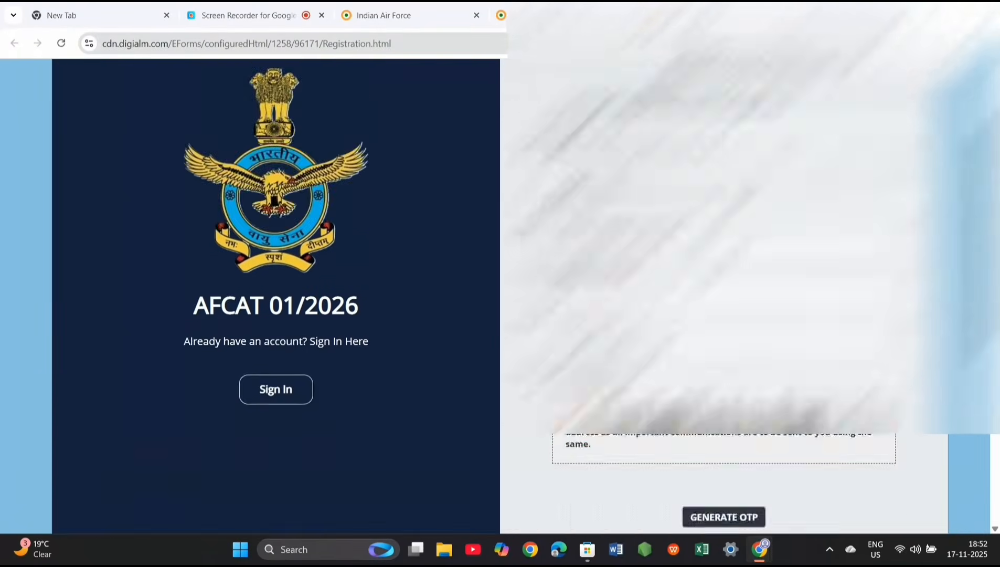
scroll(500, 294, down, 3)
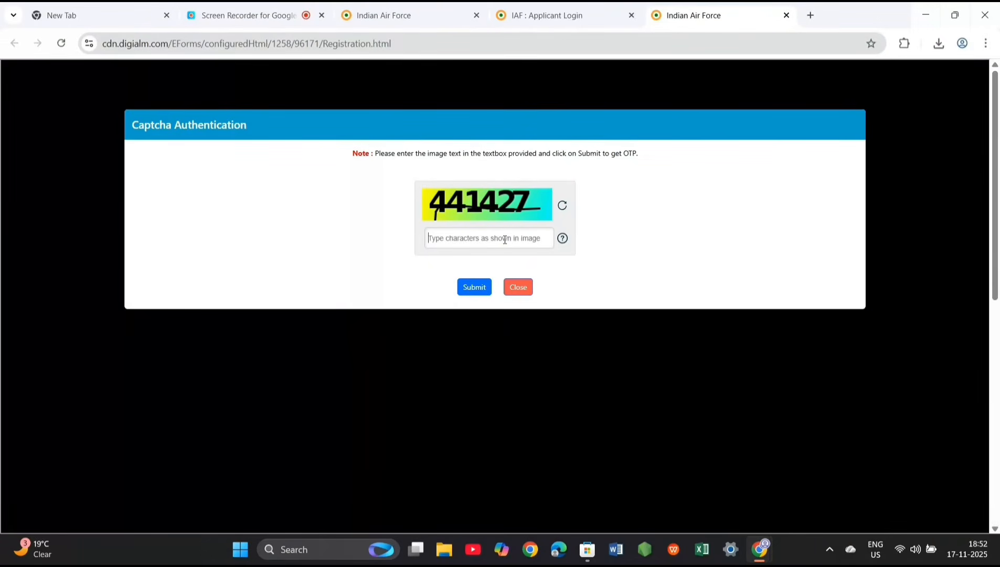
click(475, 288)
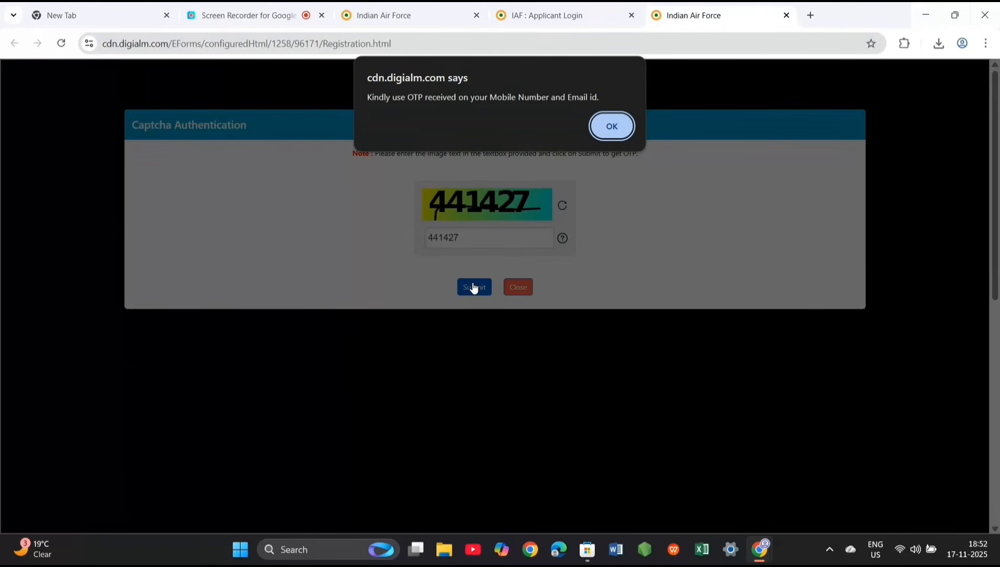
click(611, 126)
- Enter the OTP received on the mobile number, validate it and acknowledge the message
scroll(717, 313, down, 5)
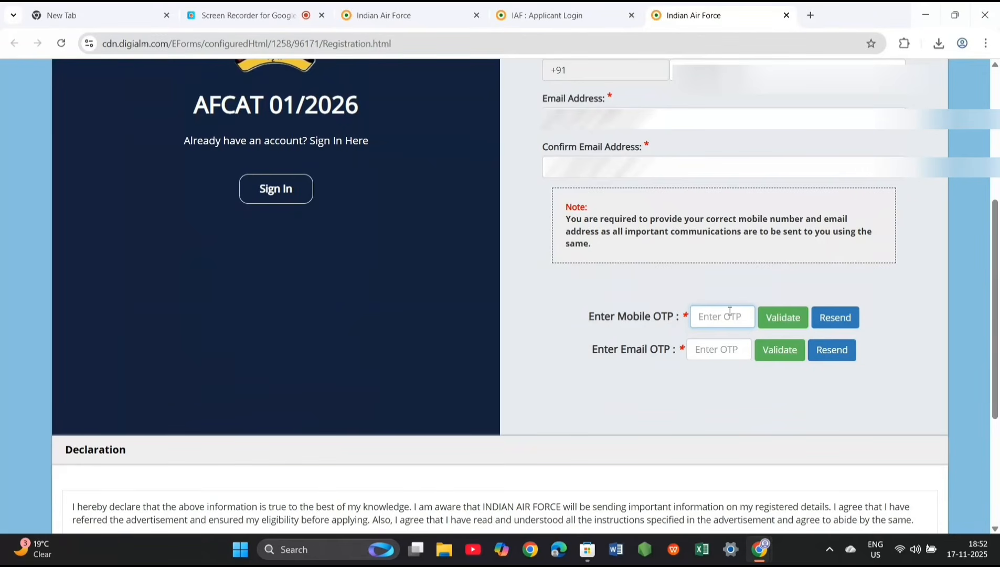
text(1)
click(769, 320)
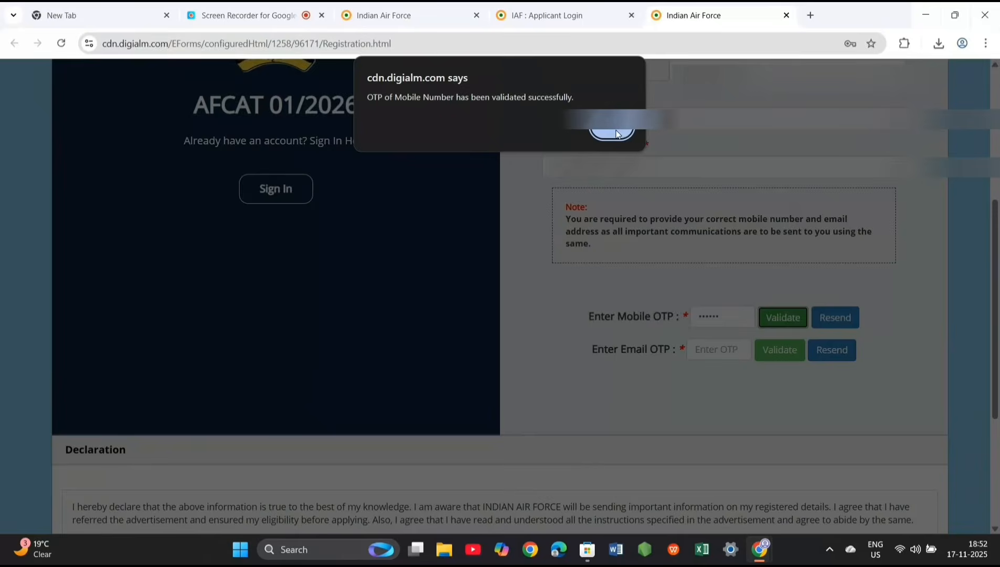
click(616, 133)
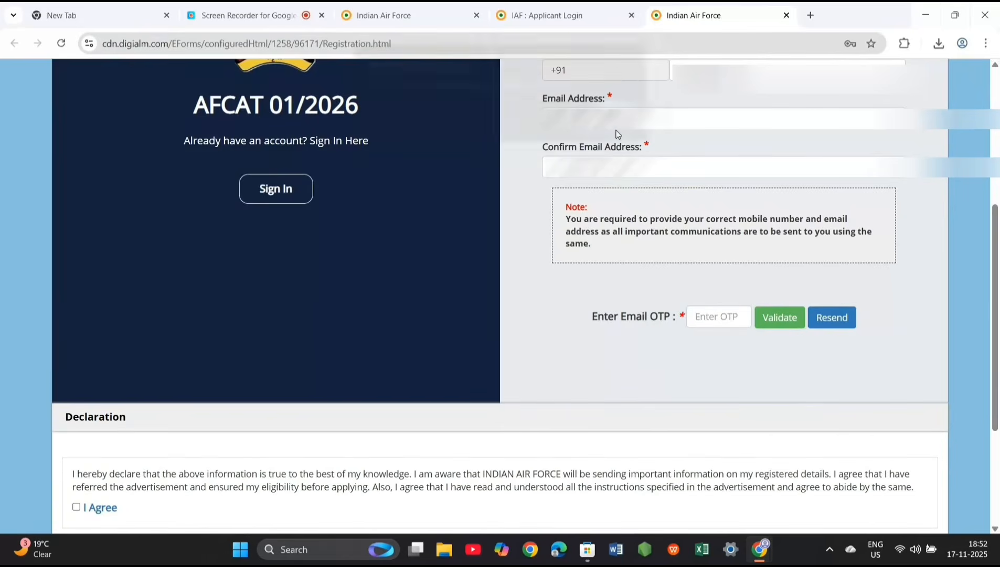
- Enter the OTP received by email, validate it and acknowledge the message
click(743, 322)
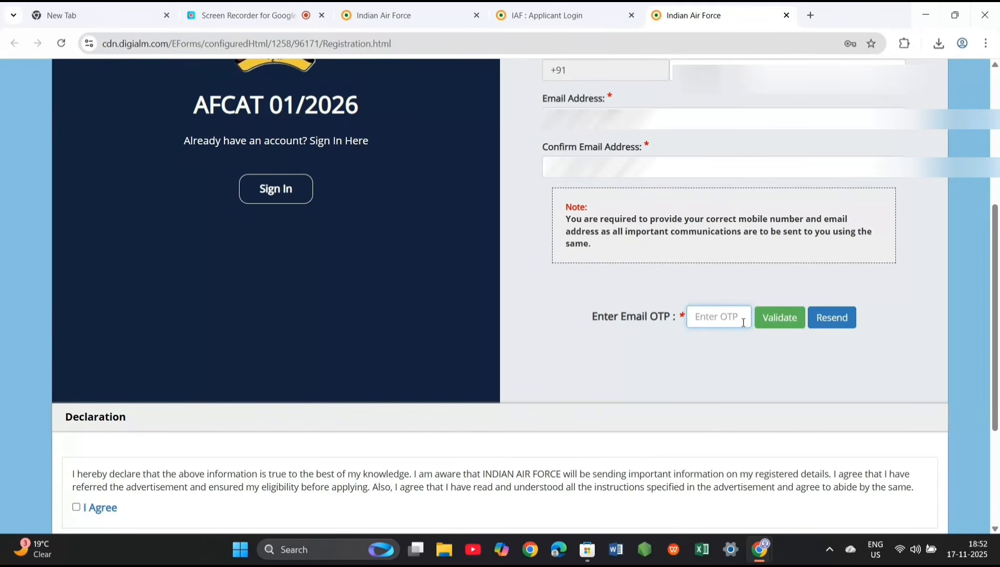
text(•••)
text(•••)
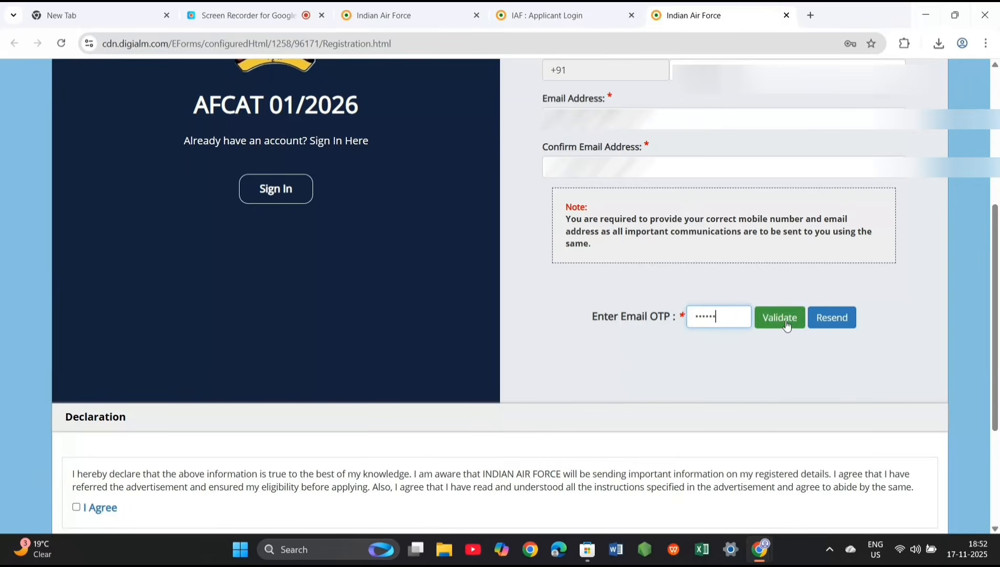
click(785, 321)
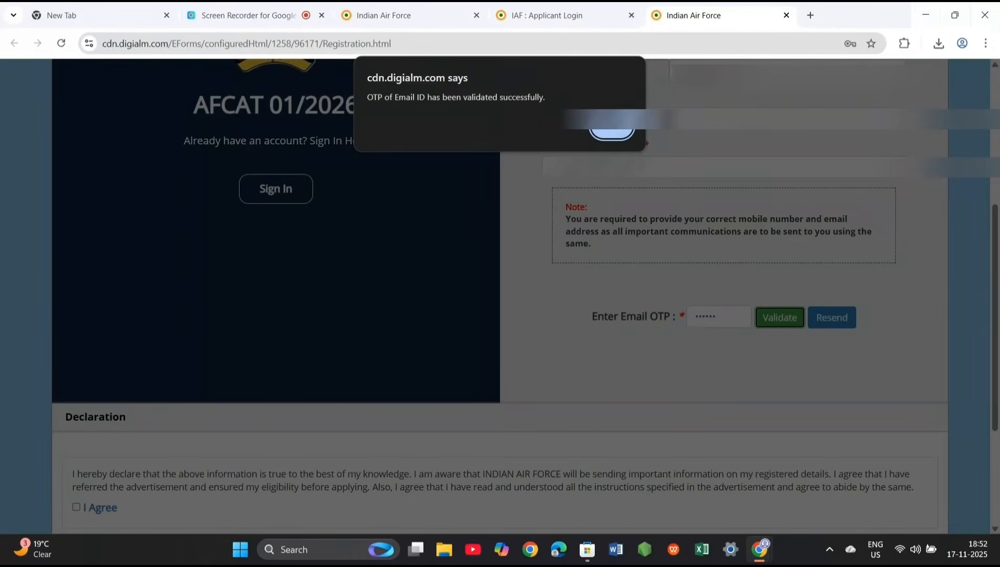
click(610, 131)
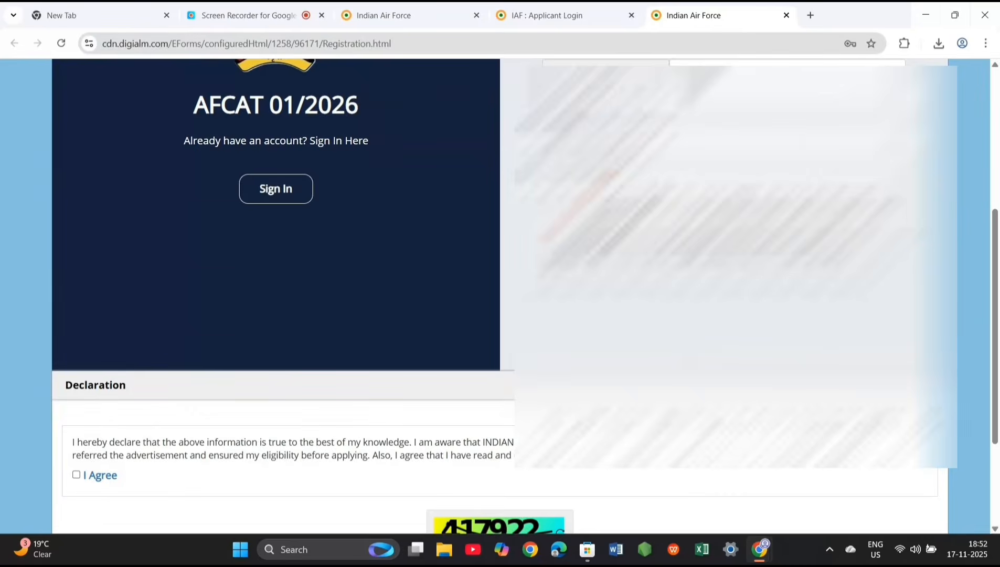
- Agree to the declaration, enter the captcha characters shown in the image and reverify the sign-up details
scroll(500, 297, up, 4)
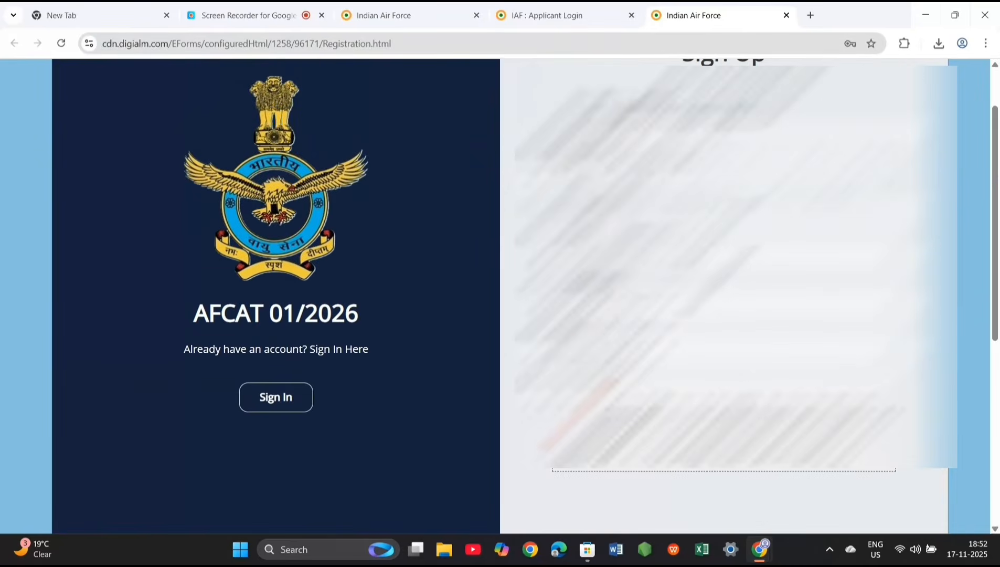
scroll(500, 297, down, 5)
scroll(517, 371, down, 2)
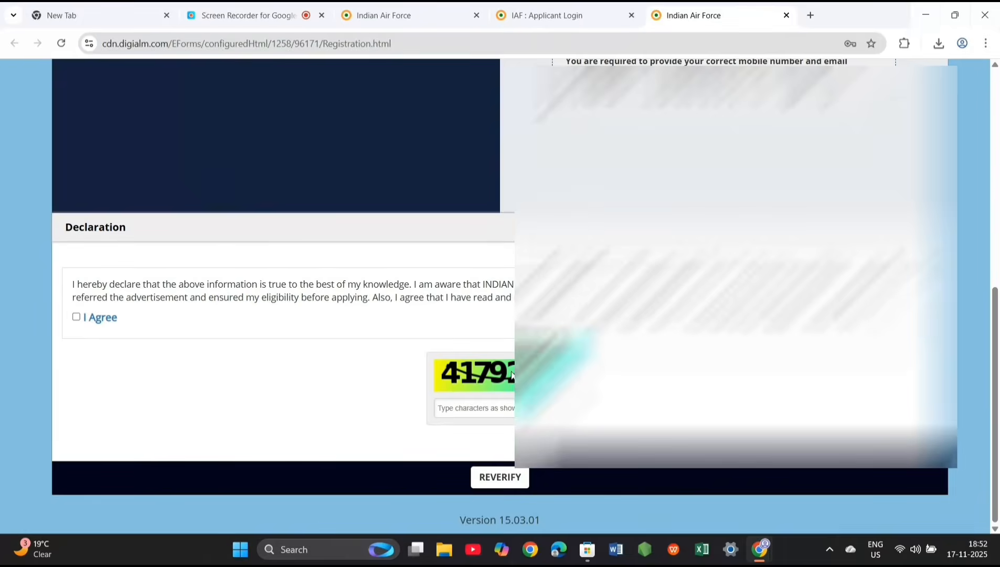
click(77, 318)
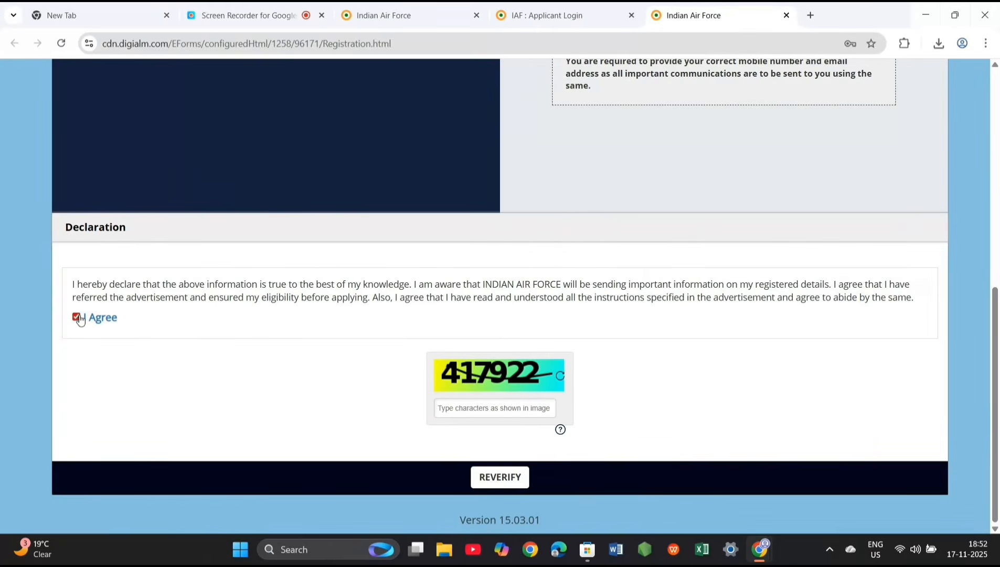
click(485, 408)
text(41792)
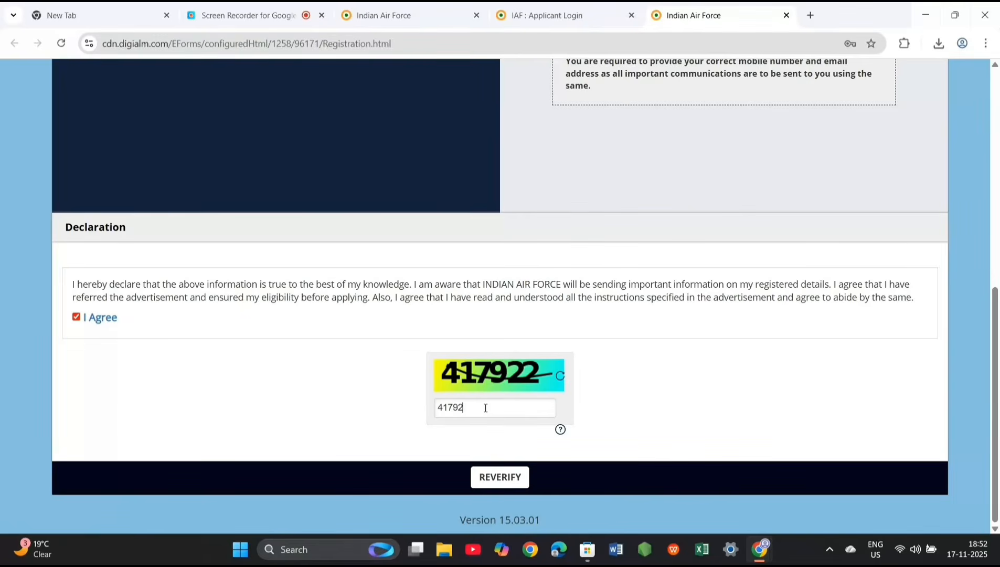
text(2)
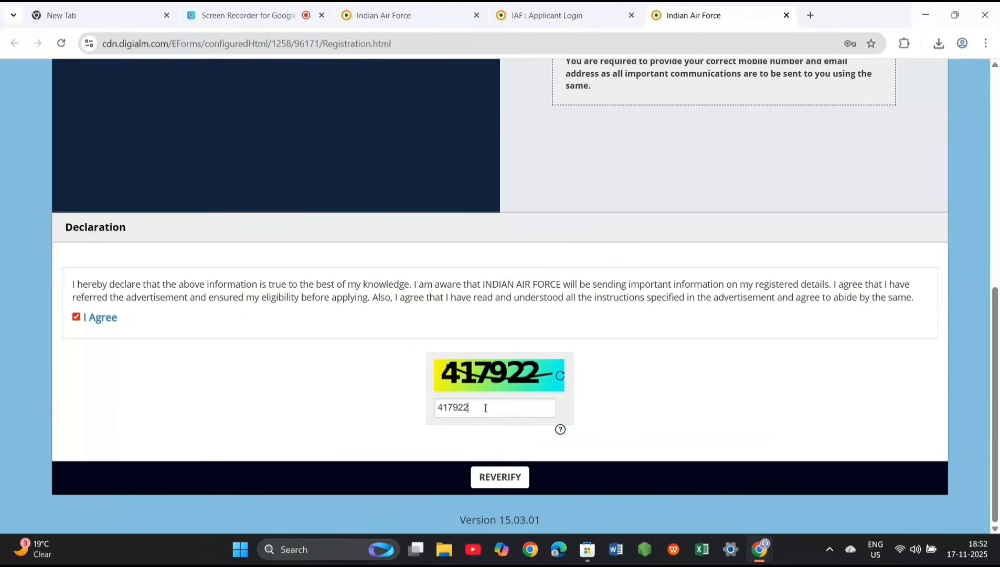
click(497, 478)
- Mark the candidate's full name, mobile number and email address as correctly displayed and submit the registration
scroll(496, 480, down, 3)
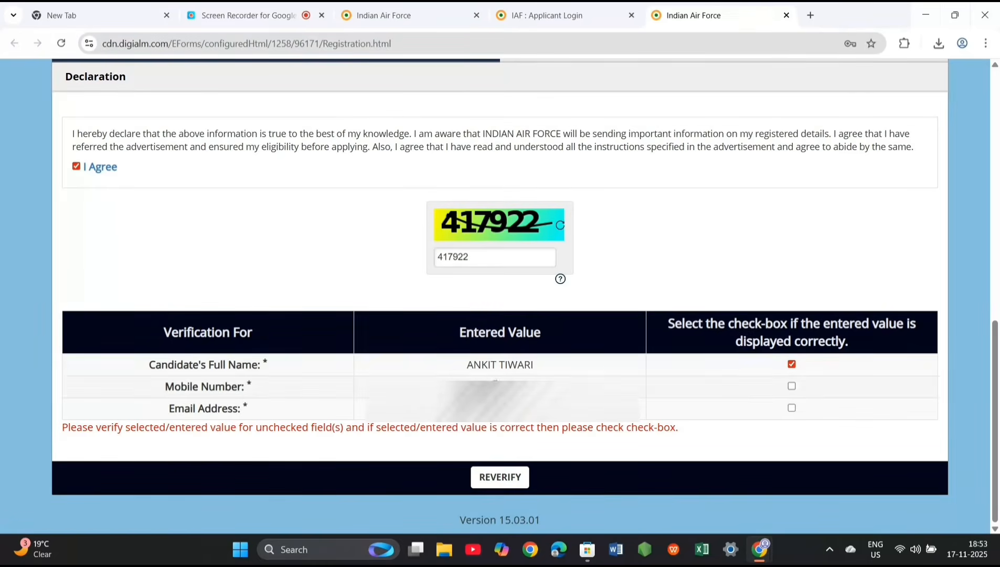
click(792, 387)
click(792, 407)
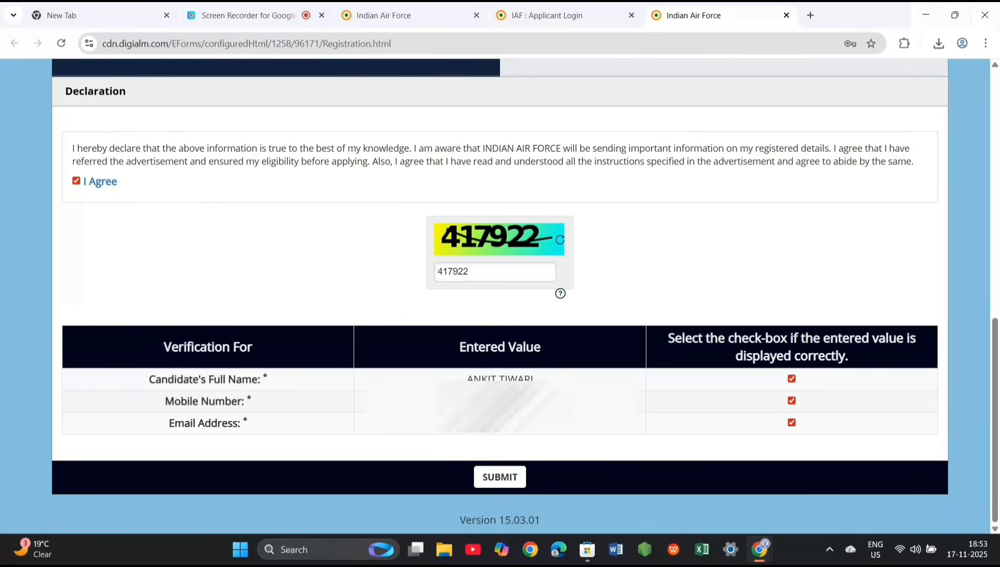
click(498, 483)
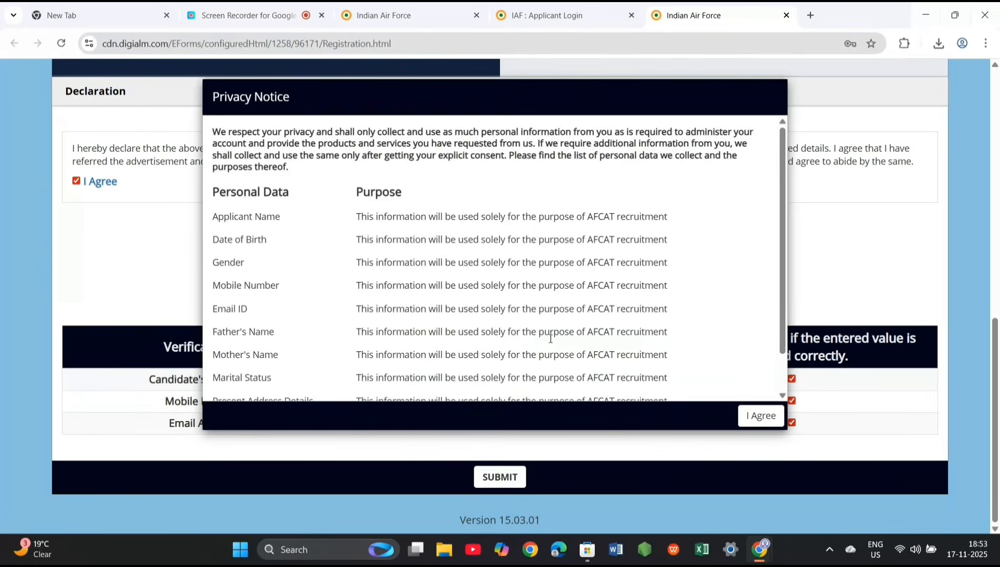
- Agree to the privacy notice and confirm the final submission of the registration
scroll(532, 334, down, 1)
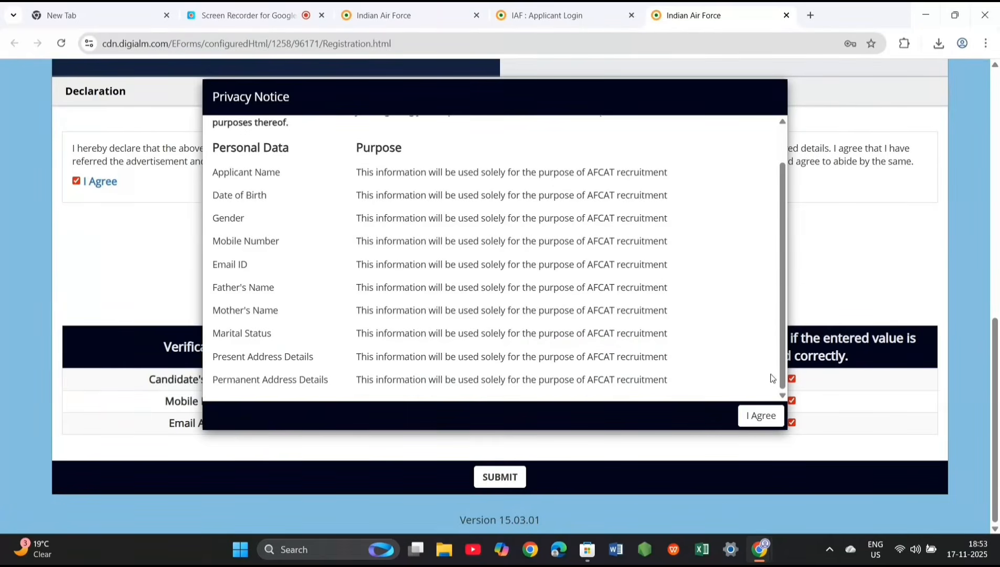
click(760, 415)
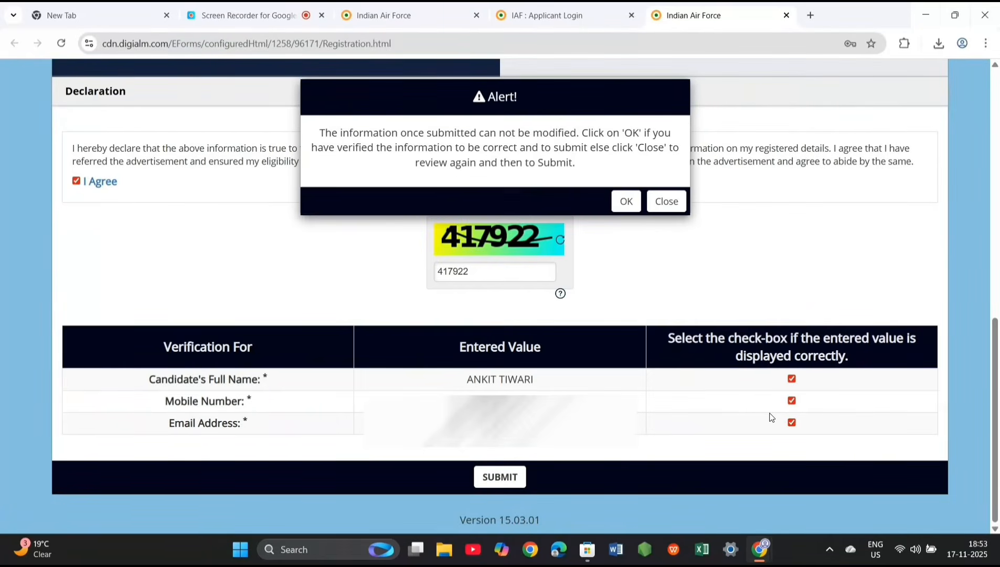
click(625, 202)
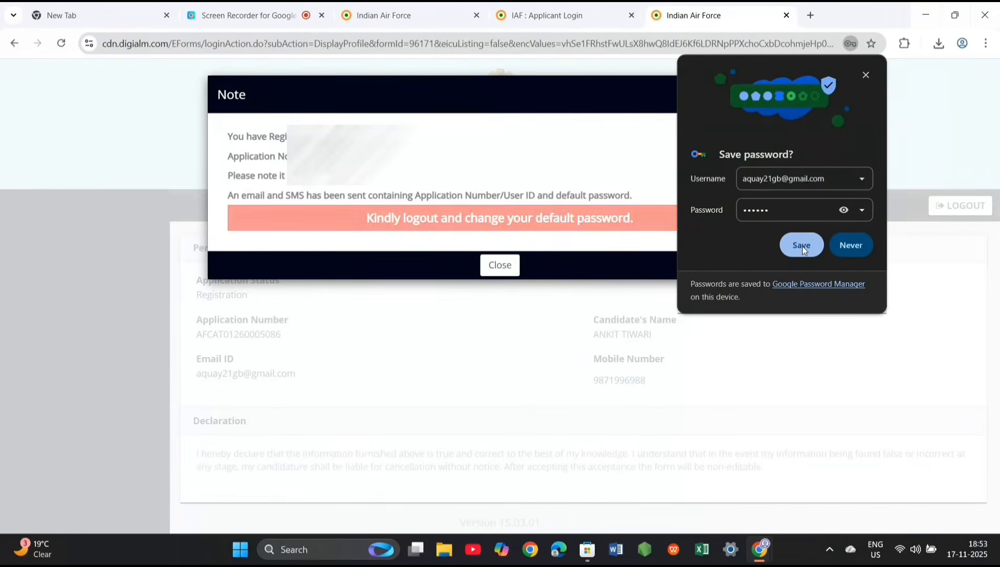
- Decline saving the password in the browser, dismiss the registration note and log out of the candidate profile
click(838, 249)
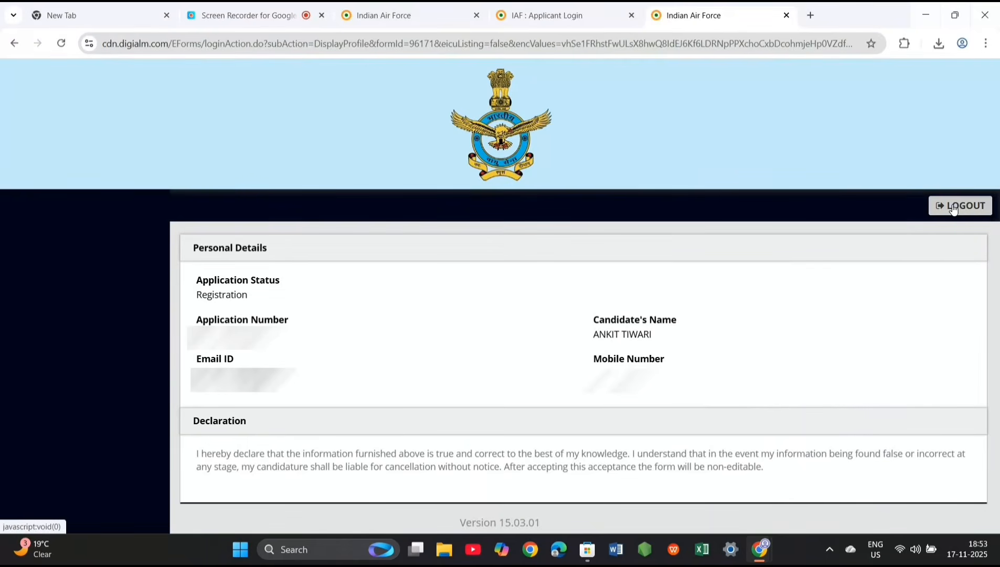
click(953, 207)
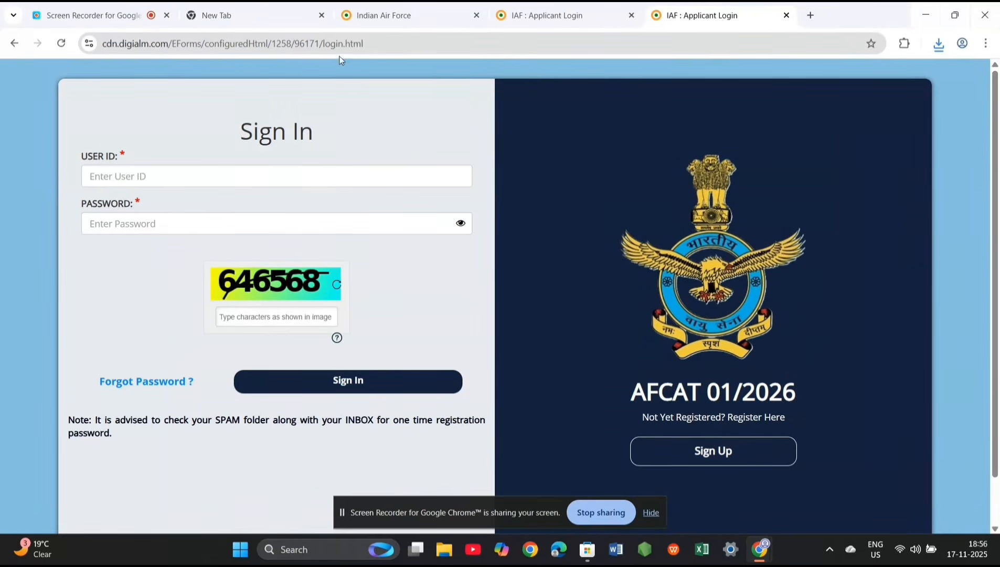
- Enter the candidate's application number in capitals as the user ID on the sign-in form
click(272, 176)
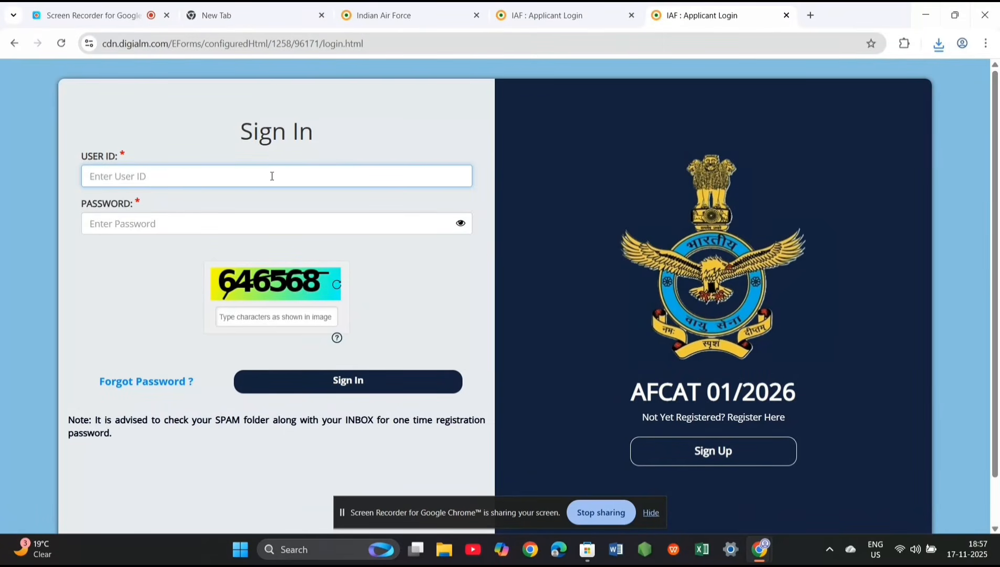
text(a)
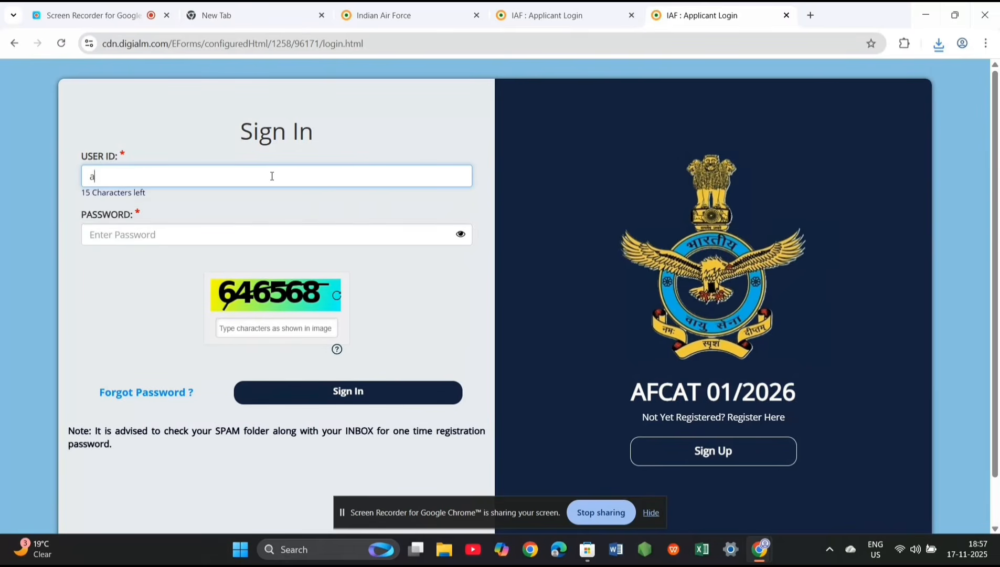
key(BackSpace)
key(Caps_Lock)
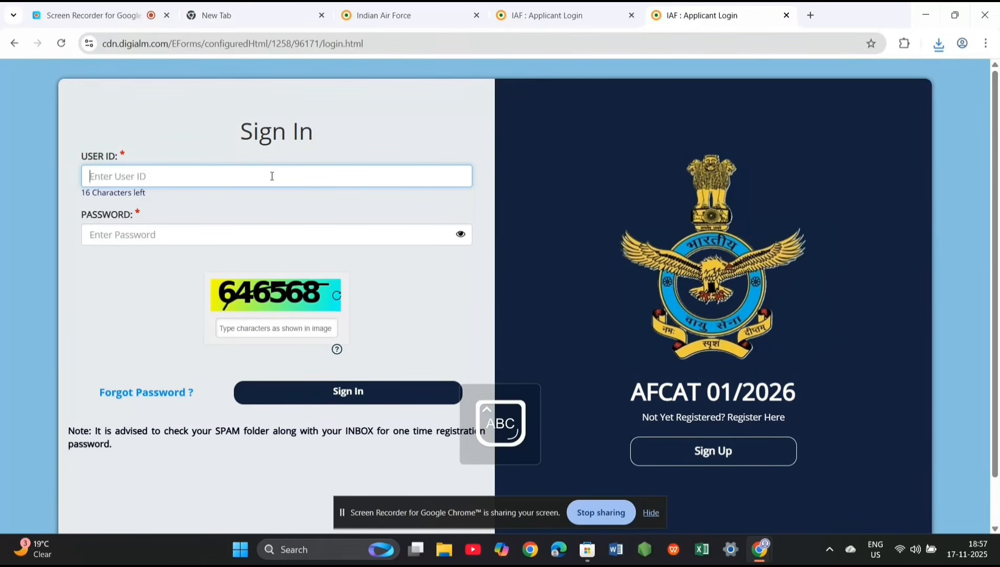
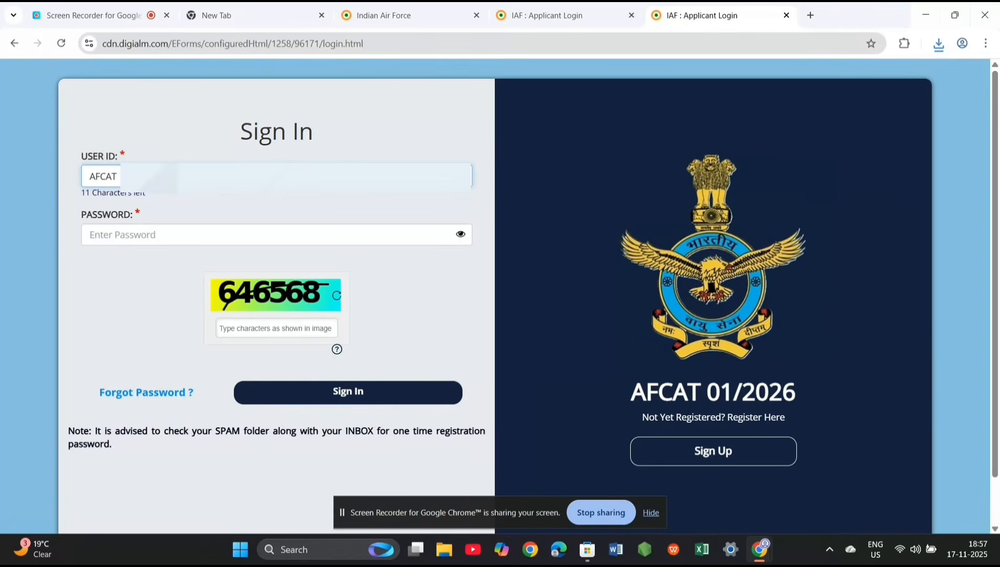
- Enter the default account password on the sign-in form with its characters made visible
click(185, 241)
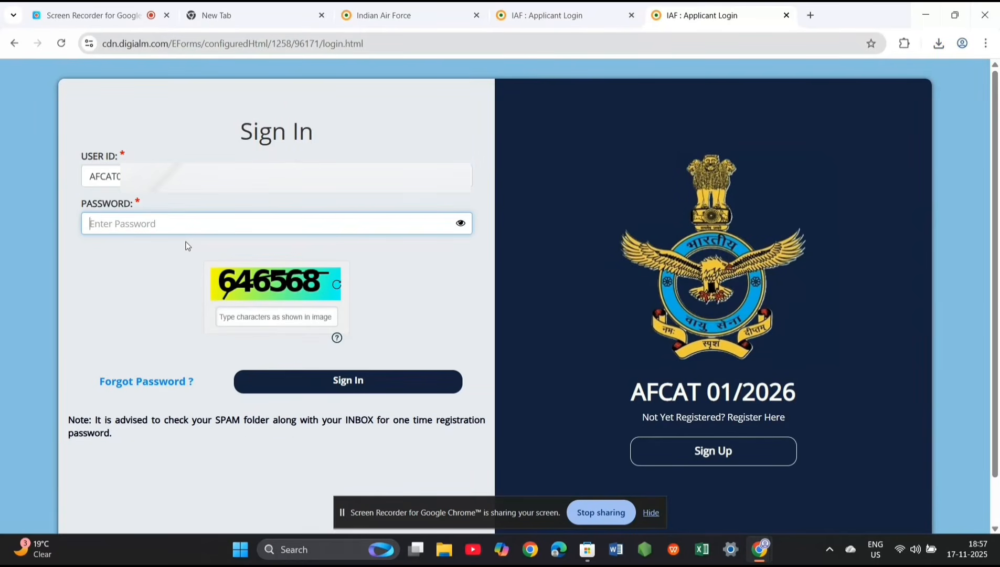
text(•)
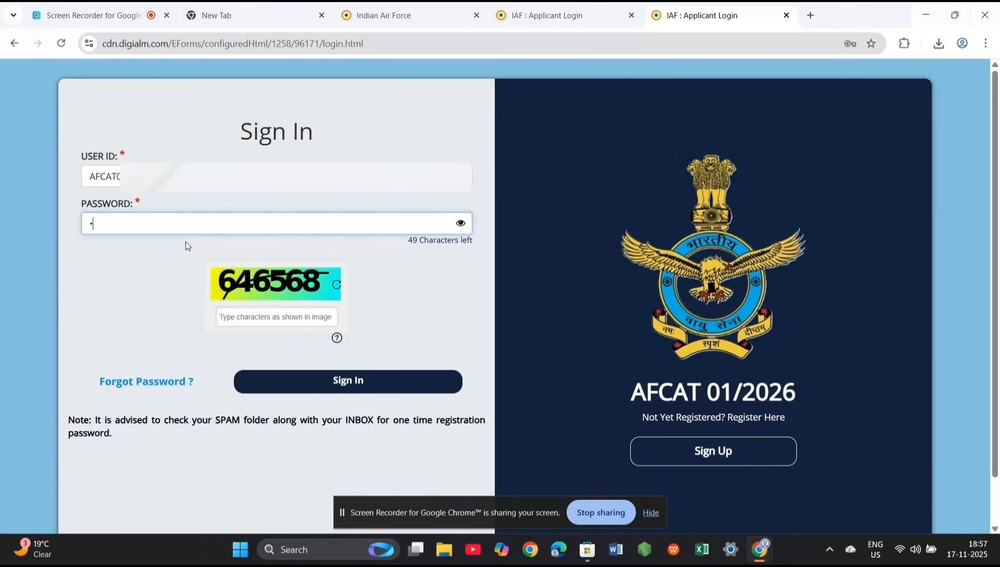
click(461, 224)
key(Caps_Lock)
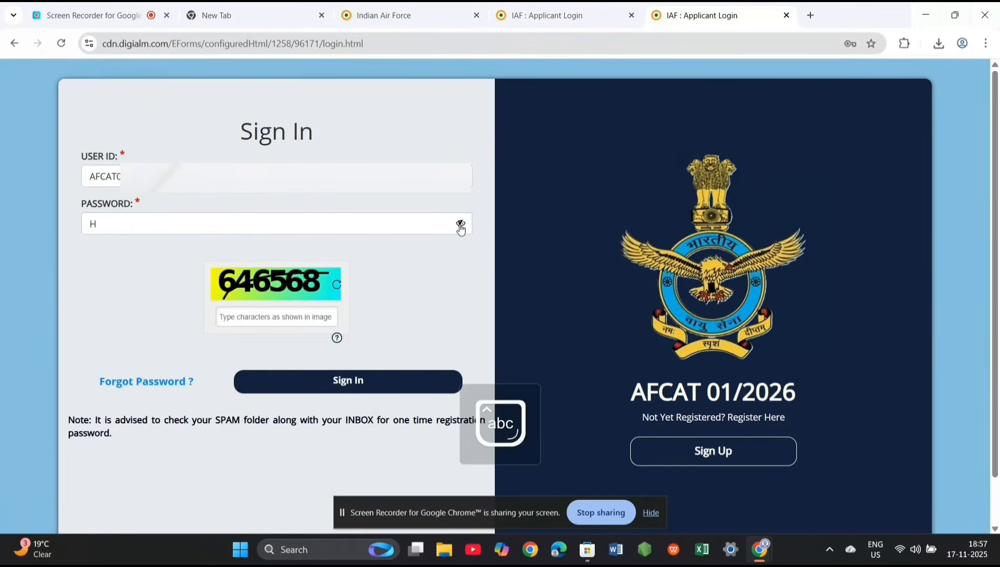
click(315, 234)
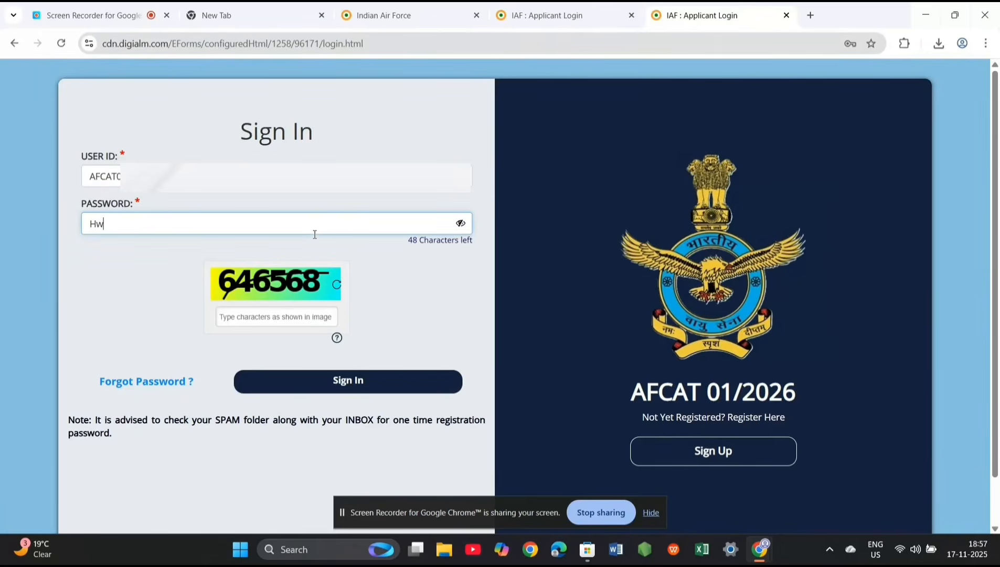
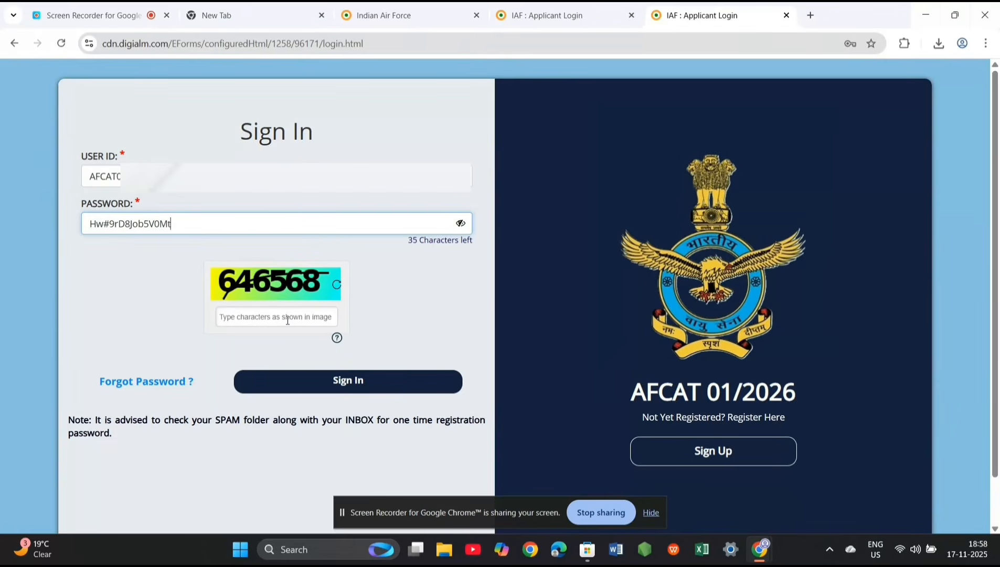
- Enter the captcha characters shown in the image, hide the screen-sharing notice and sign in
click(288, 320)
text(6)
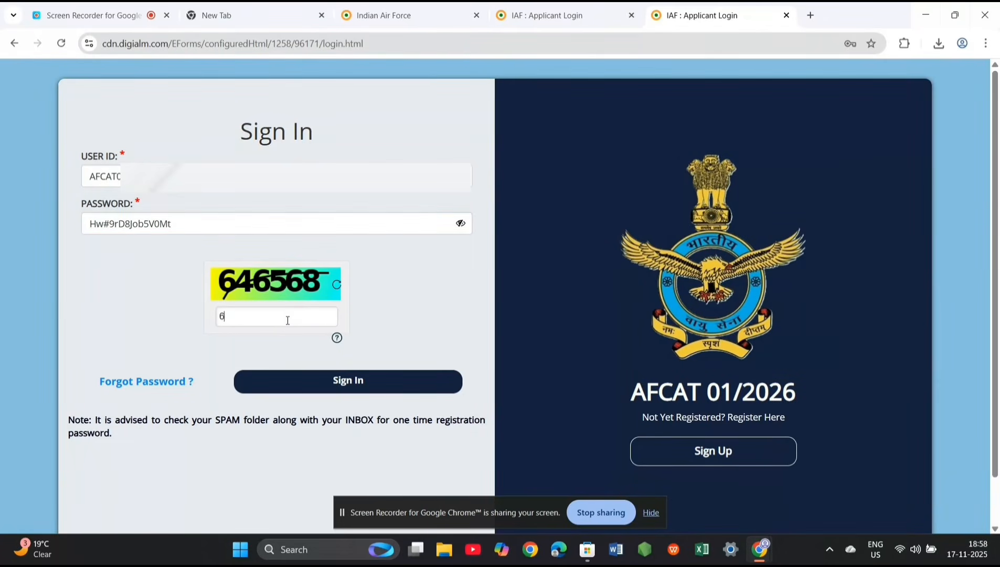
text(46568)
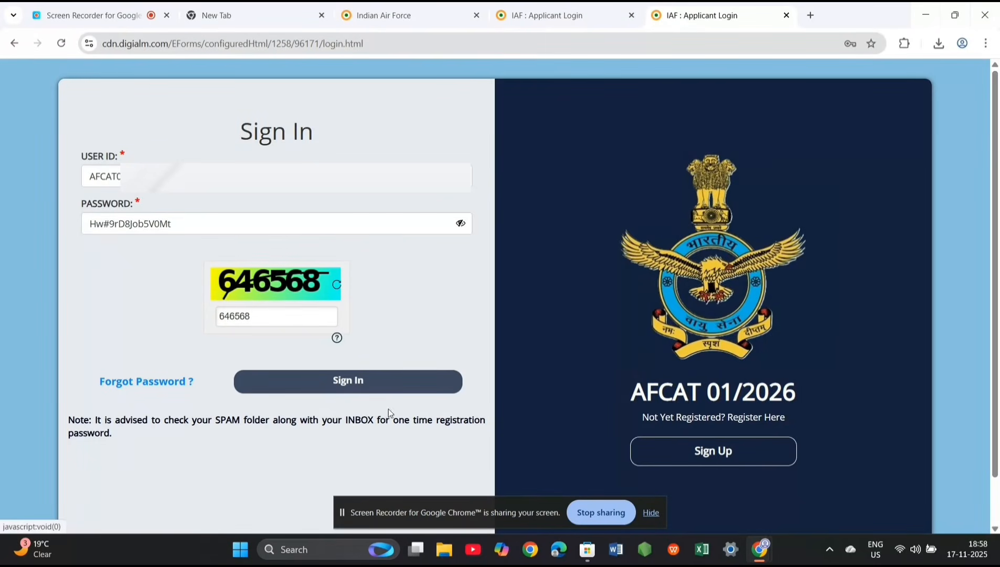
click(651, 512)
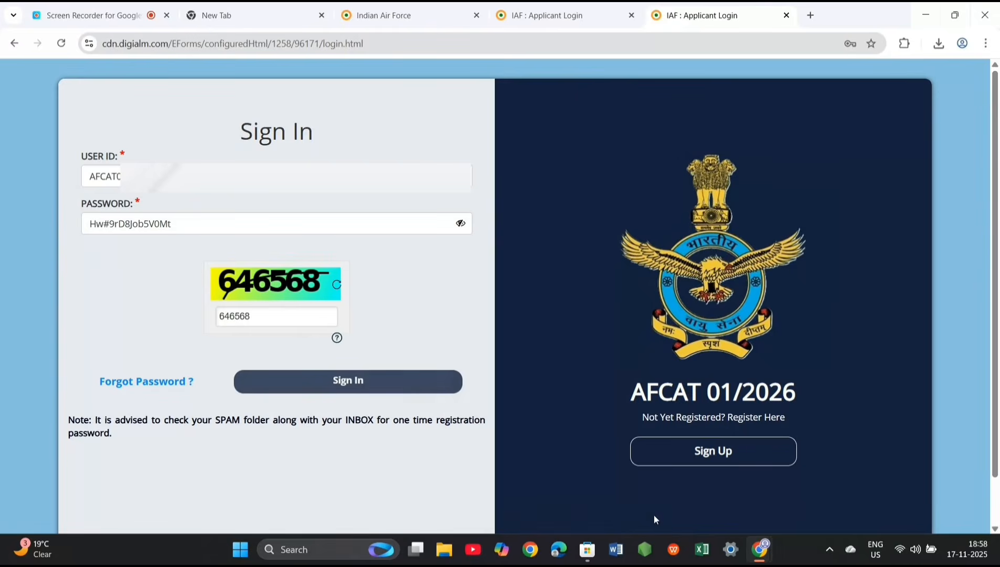
click(423, 377)
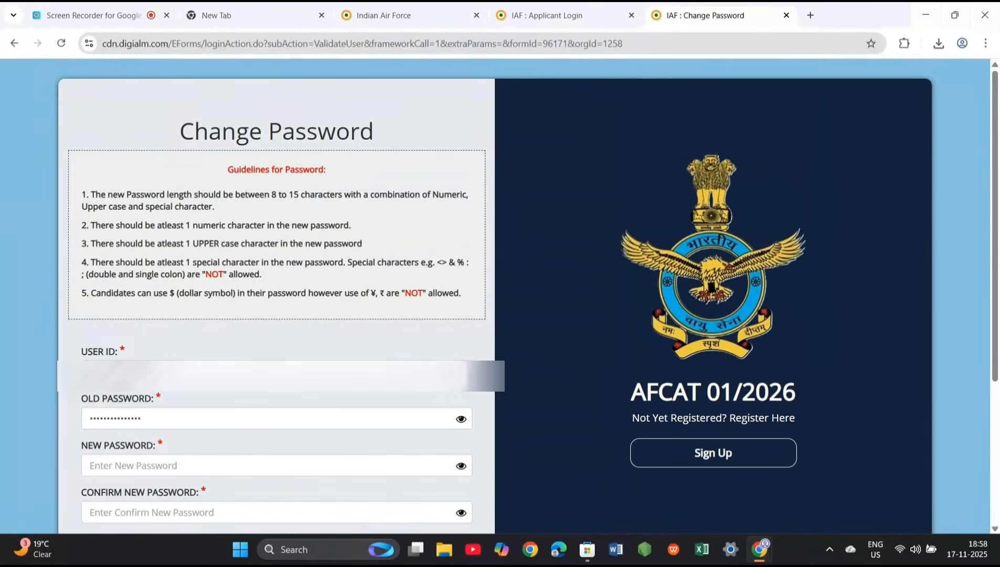
- Enter a new account password that follows the guidelines on the password change form
scroll(289, 432, down, 2)
scroll(288, 432, down, 1)
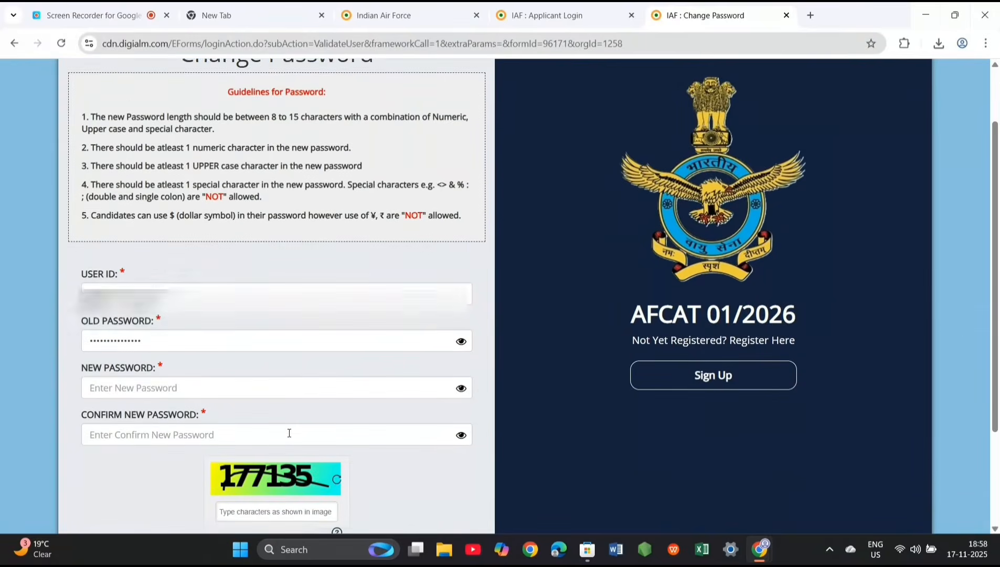
click(218, 364)
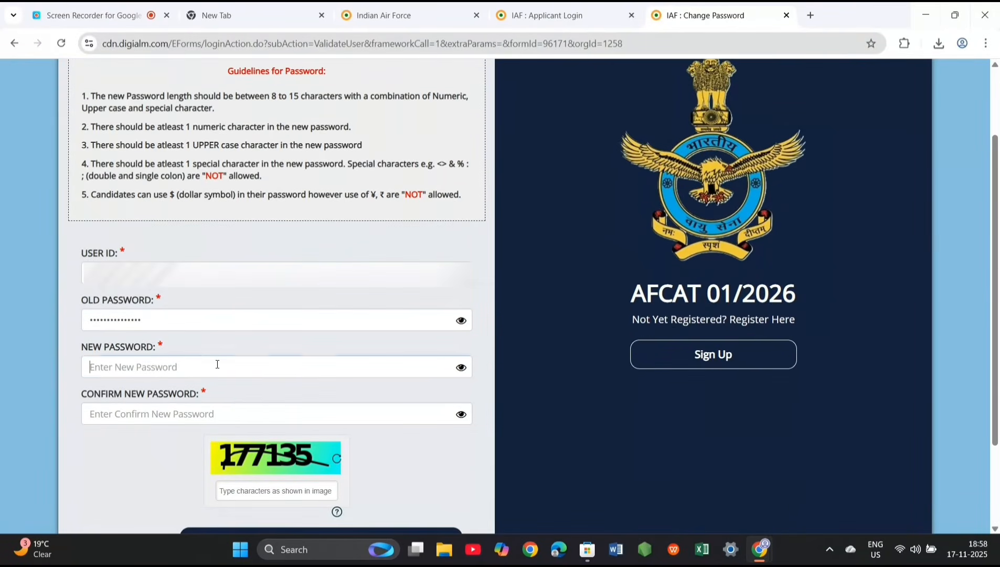
text(••••)
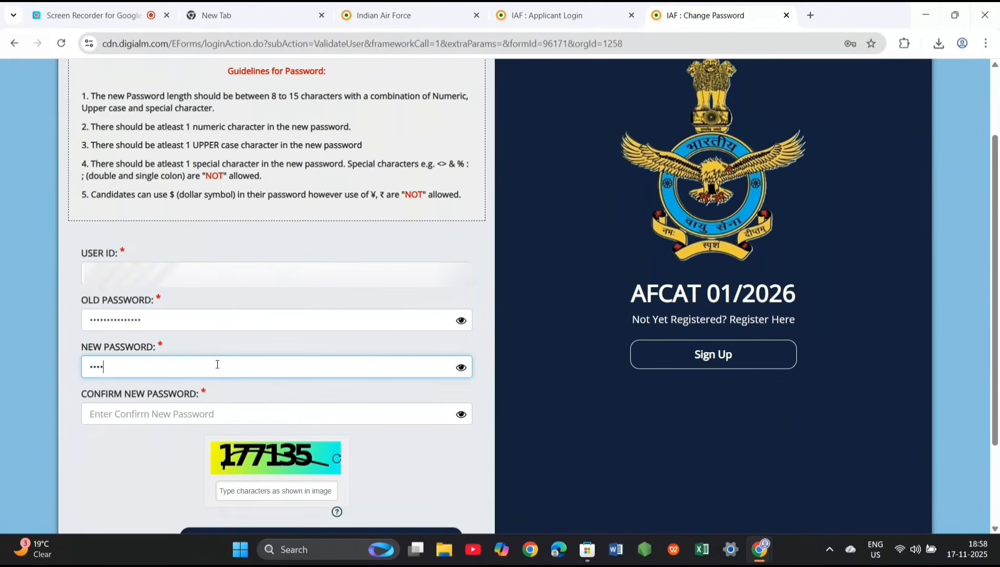
text(••••••)
- Repeat the new password in the confirmation field and reveal both new password entries for checking
click(174, 413)
text(•••••)
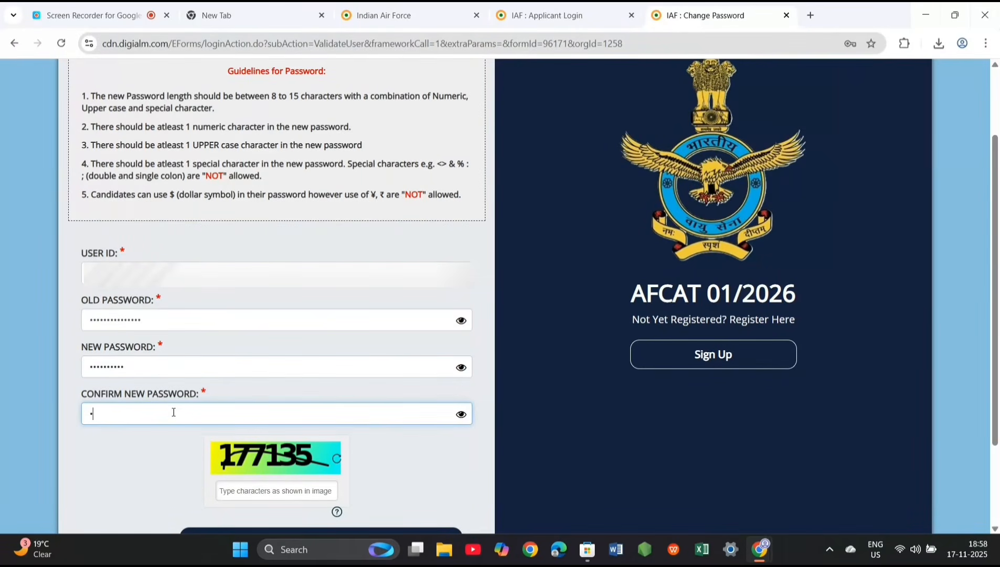
text(•••••)
click(461, 368)
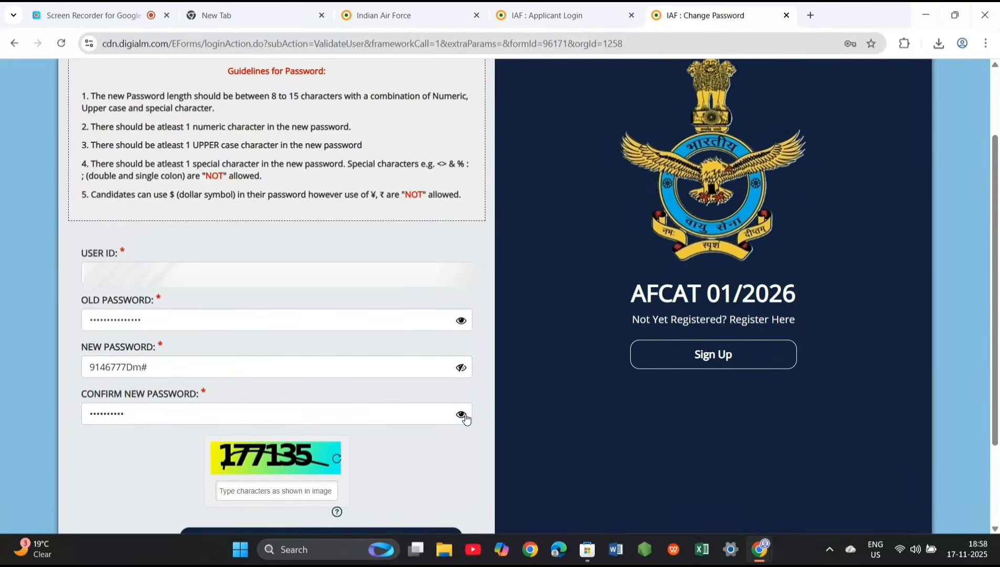
click(461, 415)
- Enter the captcha characters shown in the image, submit the password change and acknowledge the confirmation message
text(1)
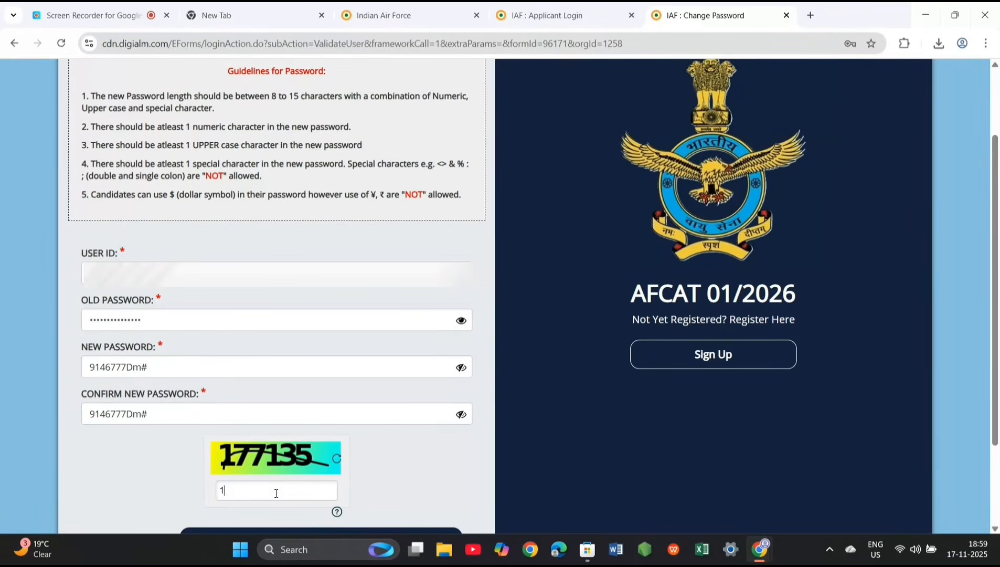
text(77135)
scroll(276, 493, down, 1)
scroll(276, 493, down, 2)
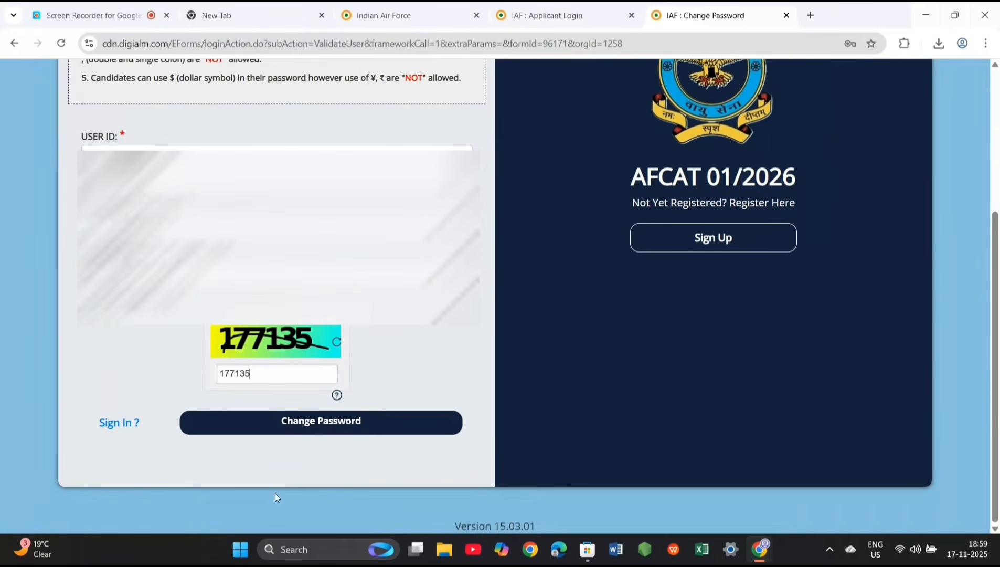
click(266, 425)
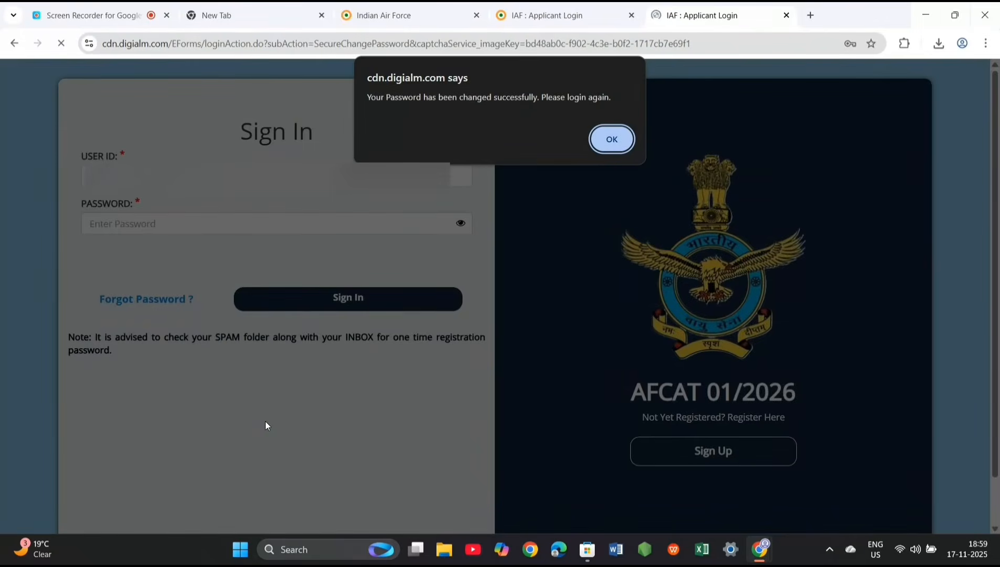
click(612, 139)
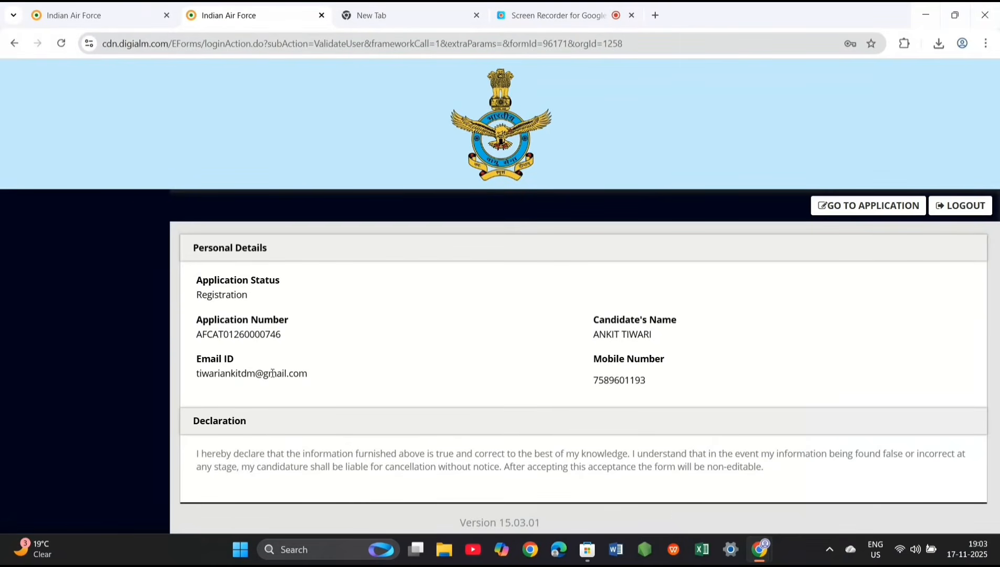
- Open the application form at its personal details section and choose AFCAT as the exam category, dismissing the alert
click(858, 213)
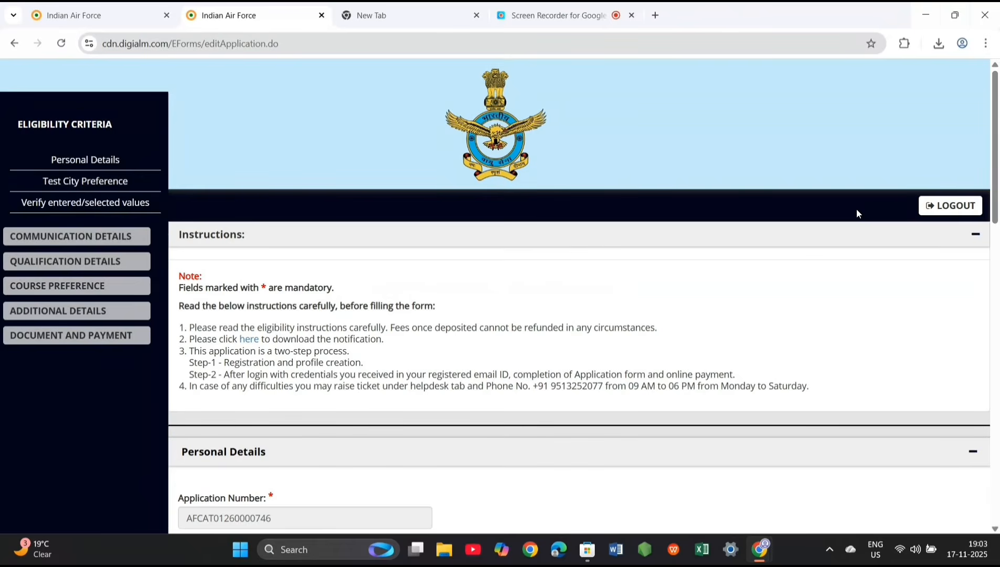
click(96, 162)
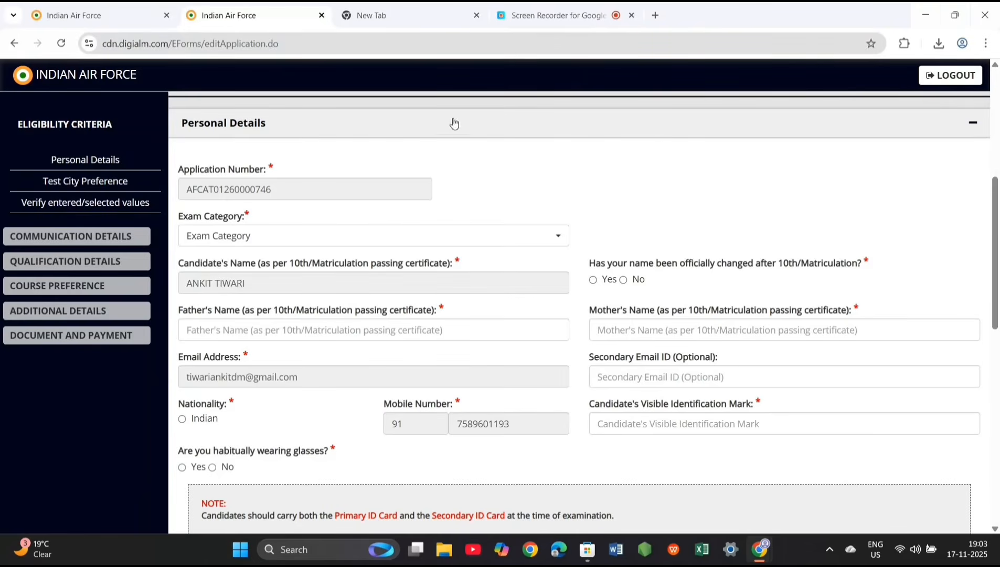
click(408, 240)
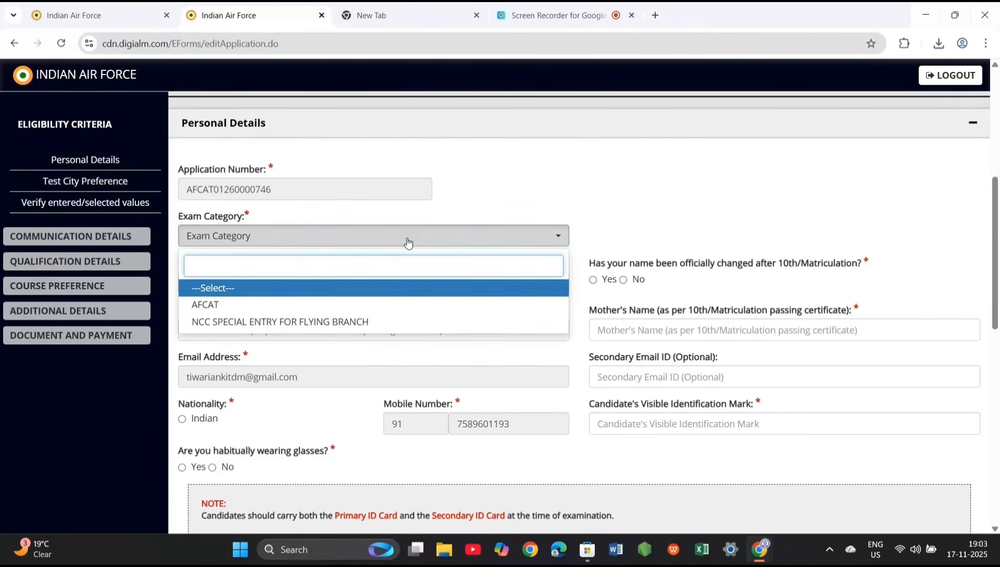
click(370, 305)
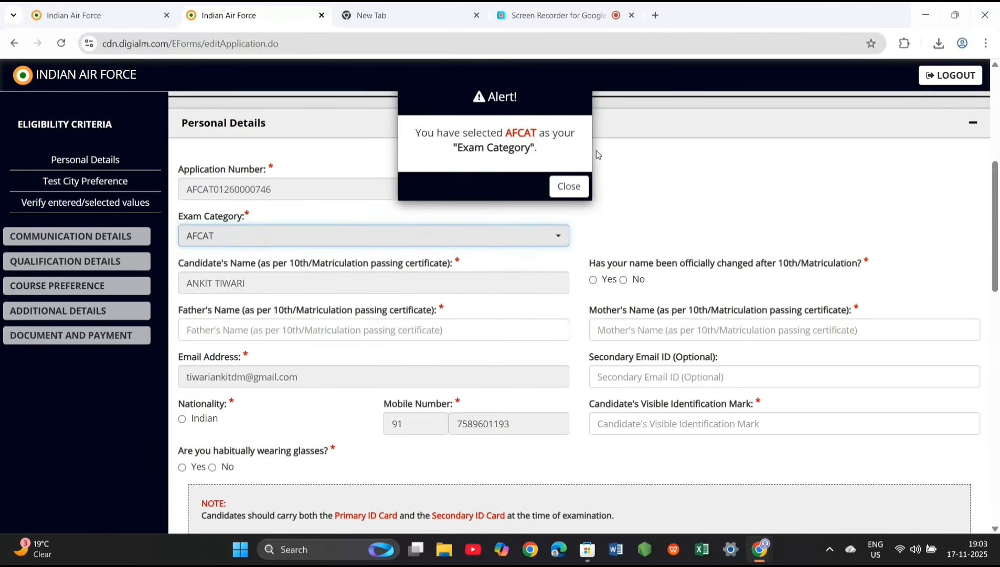
click(569, 187)
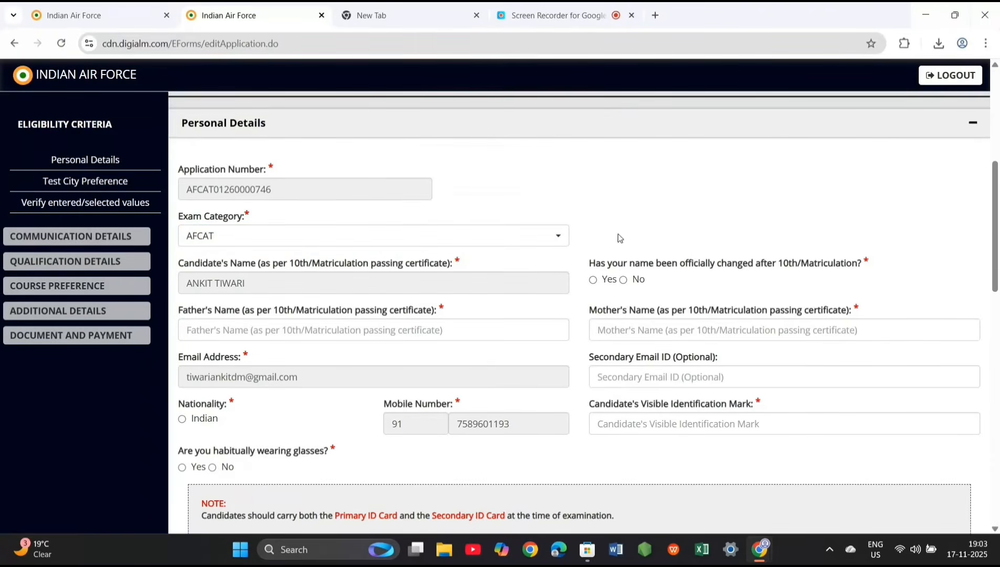
- Answer No to the official name change question and enter the father's name and the mother's name
click(623, 280)
scroll(625, 281, down, 1)
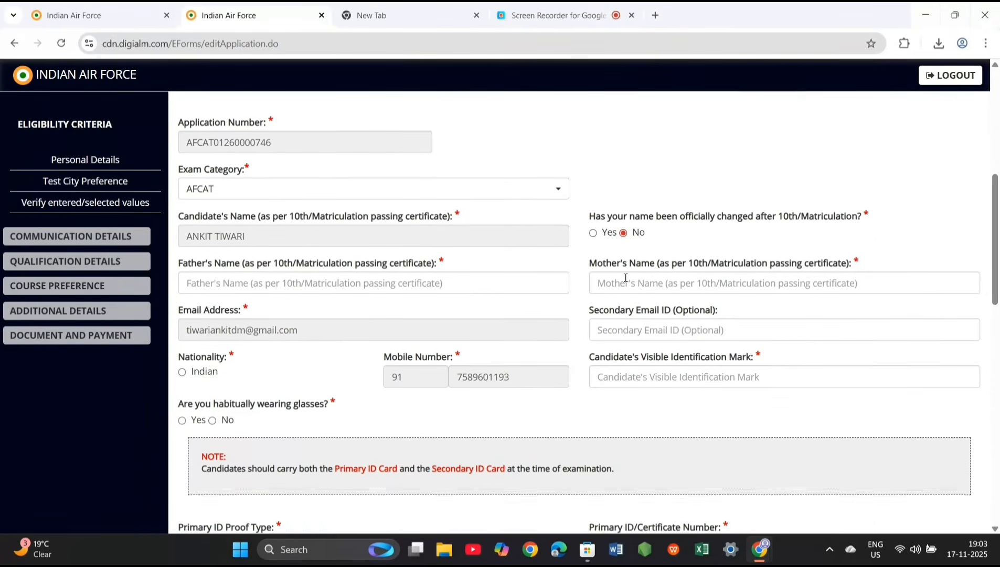
click(476, 279)
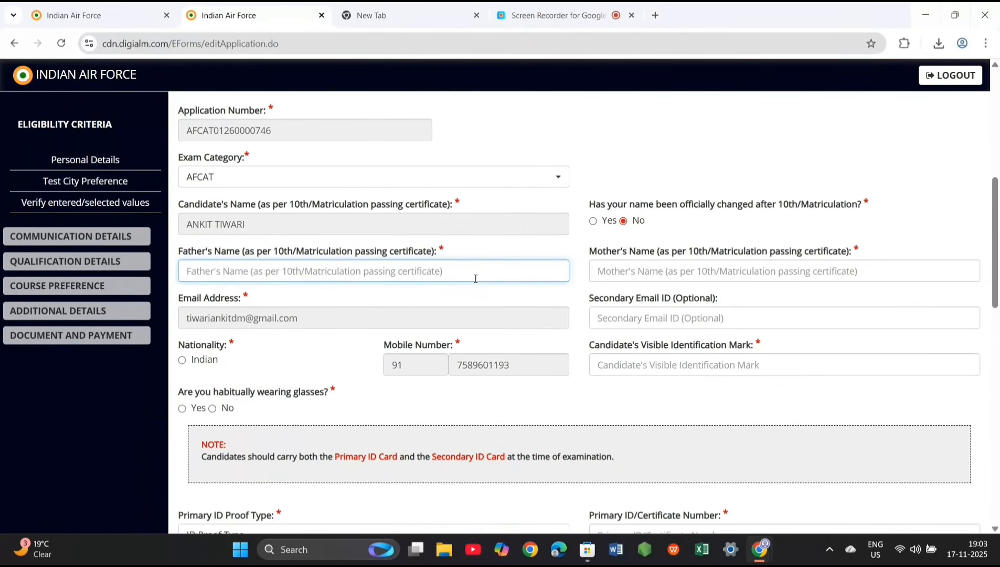
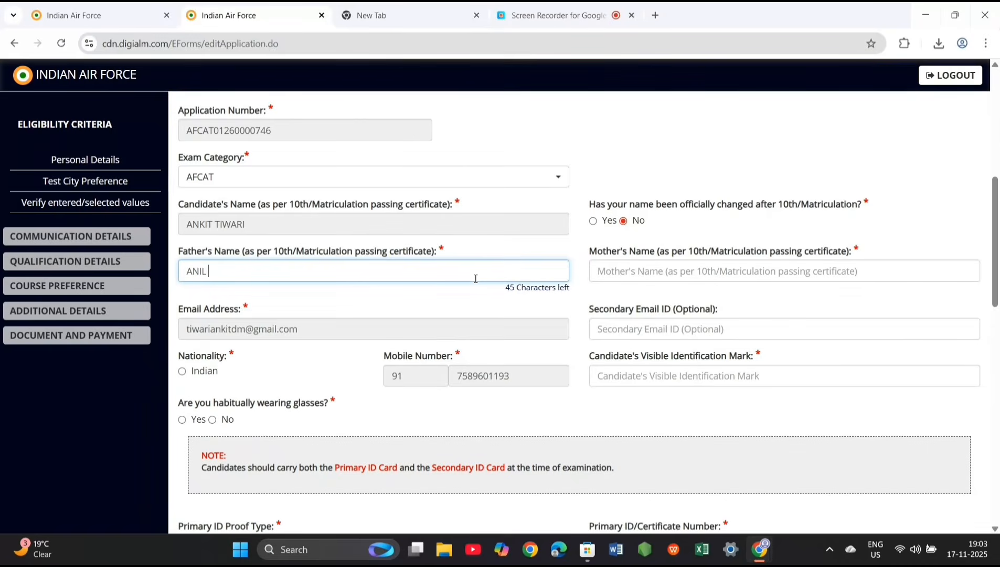
click(734, 265)
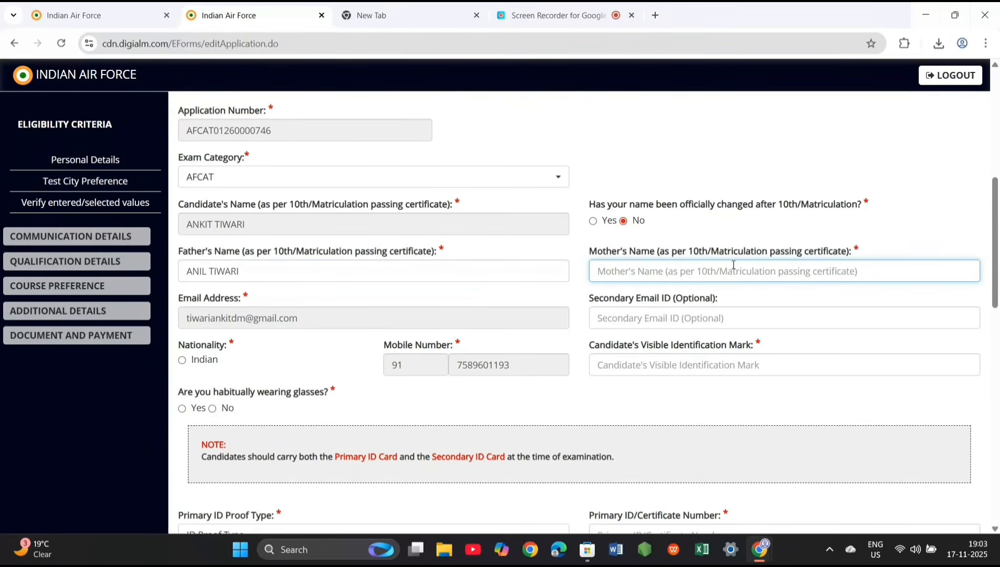
text(REKH)
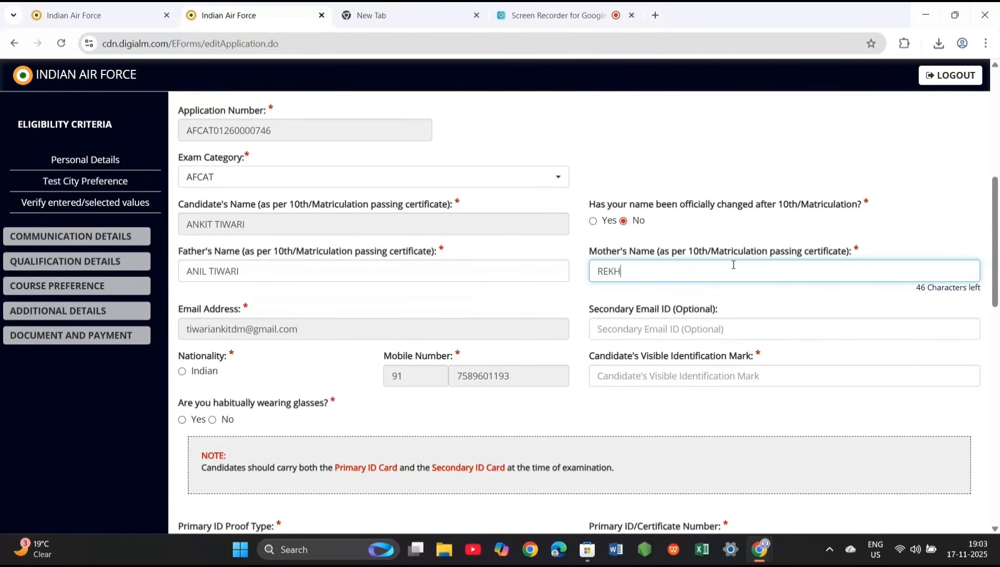
text(A)
- Set the nationality to Indian and make the candidate's visible identification mark field ready for entry
scroll(613, 336, down, 2)
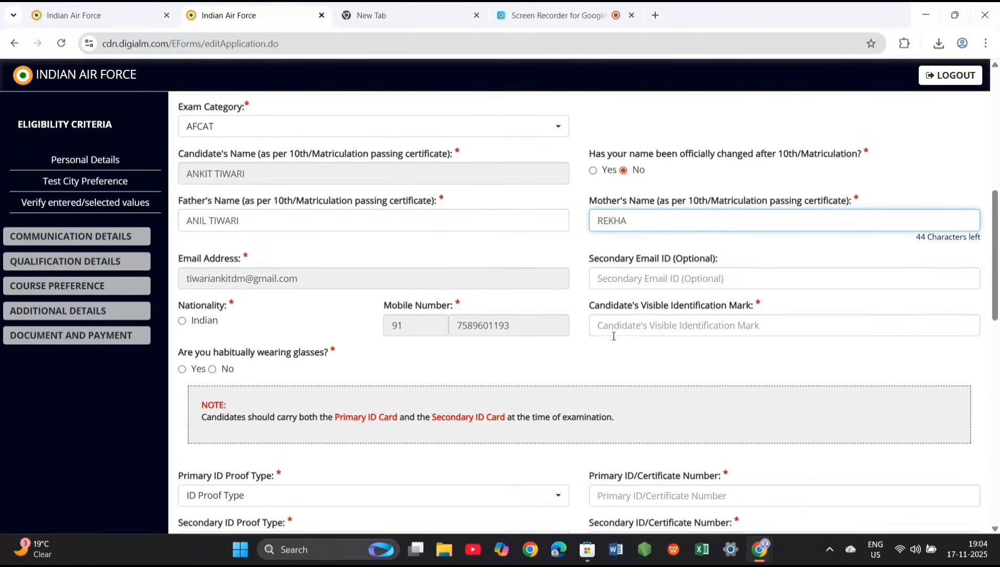
scroll(614, 339, down, 1)
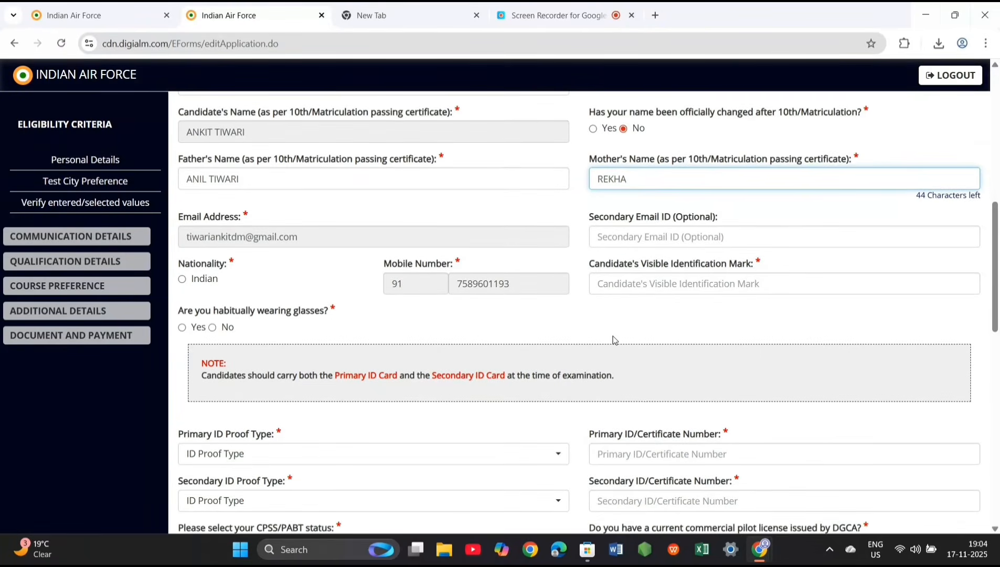
click(183, 279)
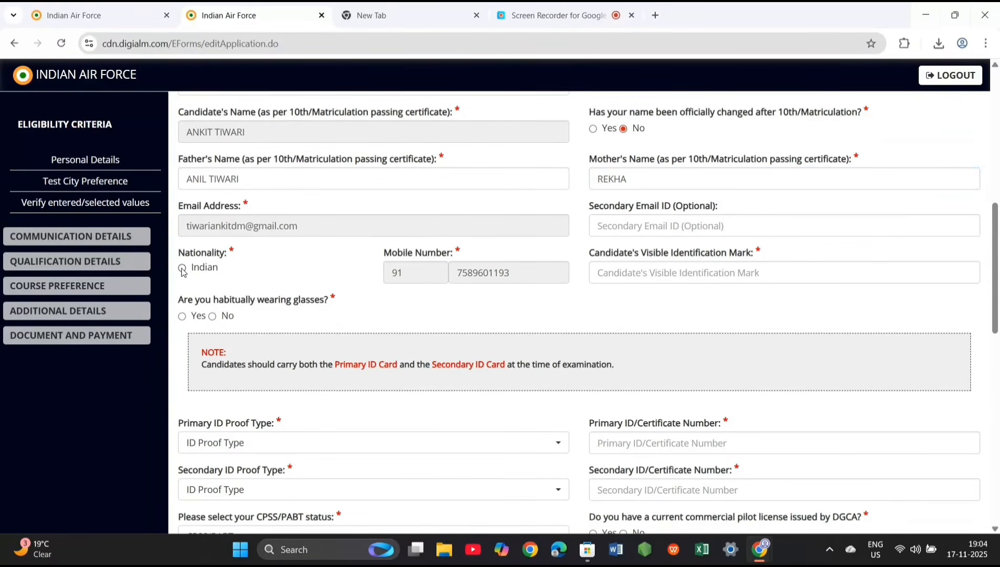
click(182, 269)
click(720, 275)
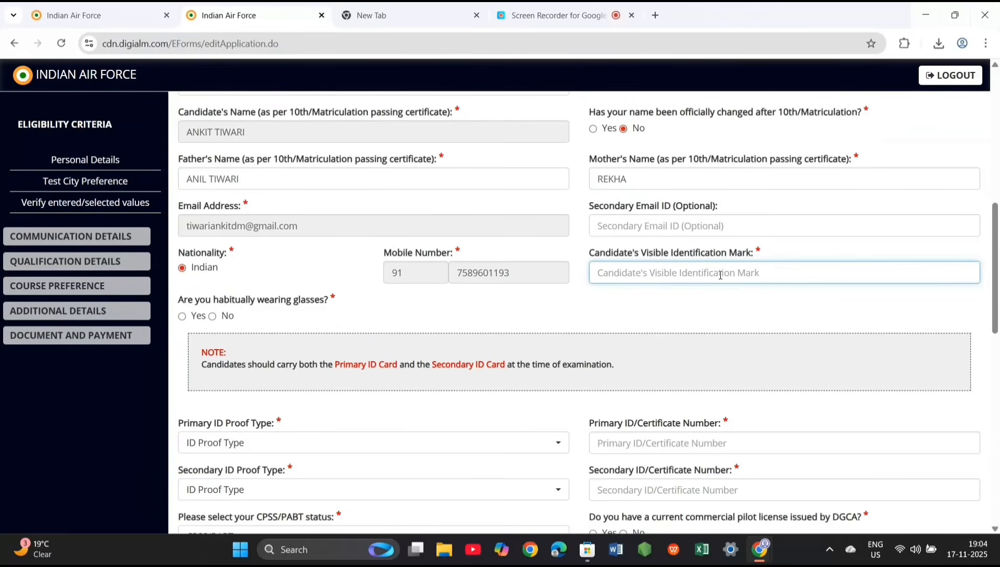
text(MO)
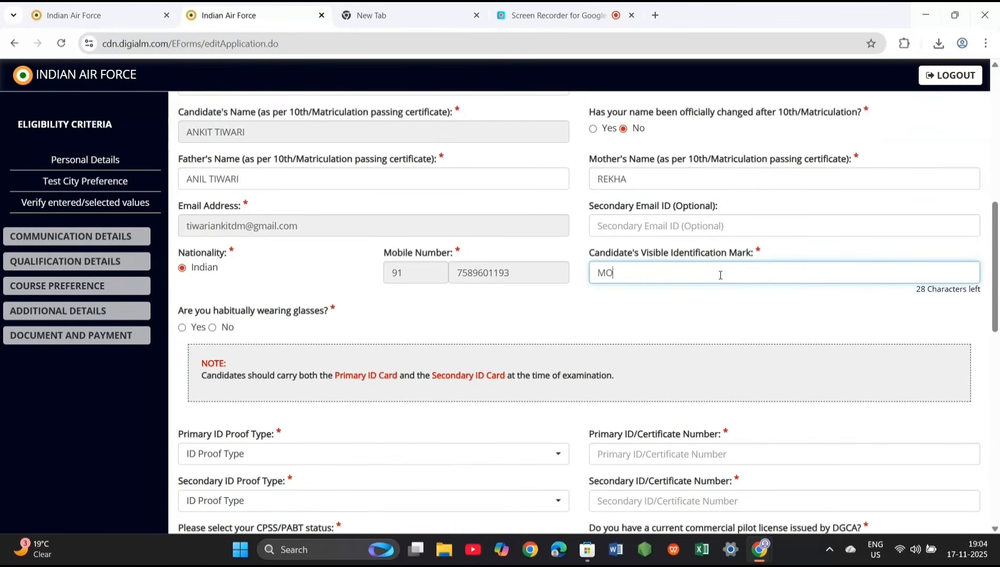
text(LE ON LEFT)
key(BackSpace)
key(BackSpace)
key(BackSpace)
key(BackSpace)
key(BackSpace)
key(BackSpace)
key(BackSpace)
key(BackSpace)
key(BackSpace)
key(BackSpace)
key(BackSpace)
key(BackSpace)
key(BackSpace)
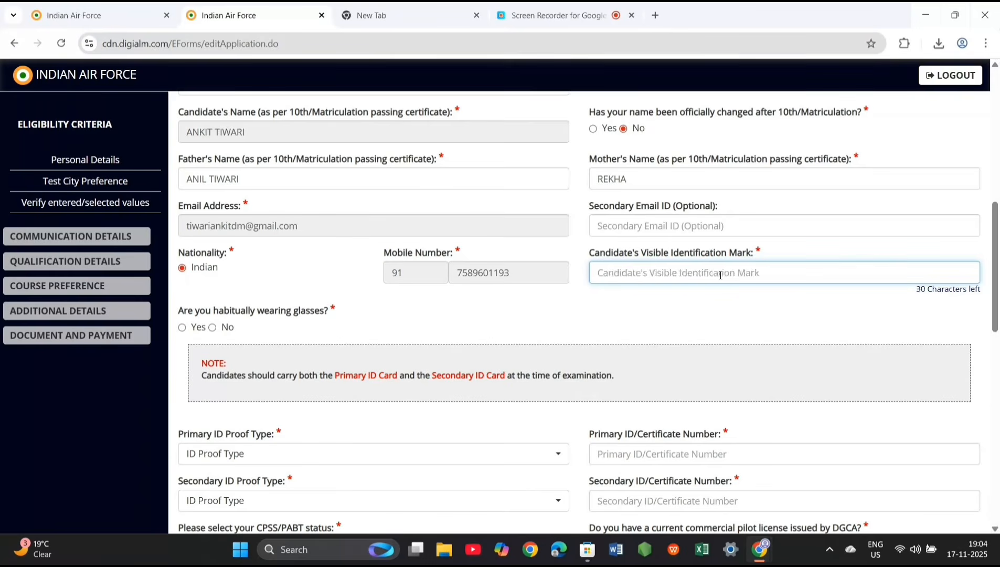
- Enter "SCAR ON LEFT SIDE OFFACE" as the candidate's visible identification mark
text(SCAR )
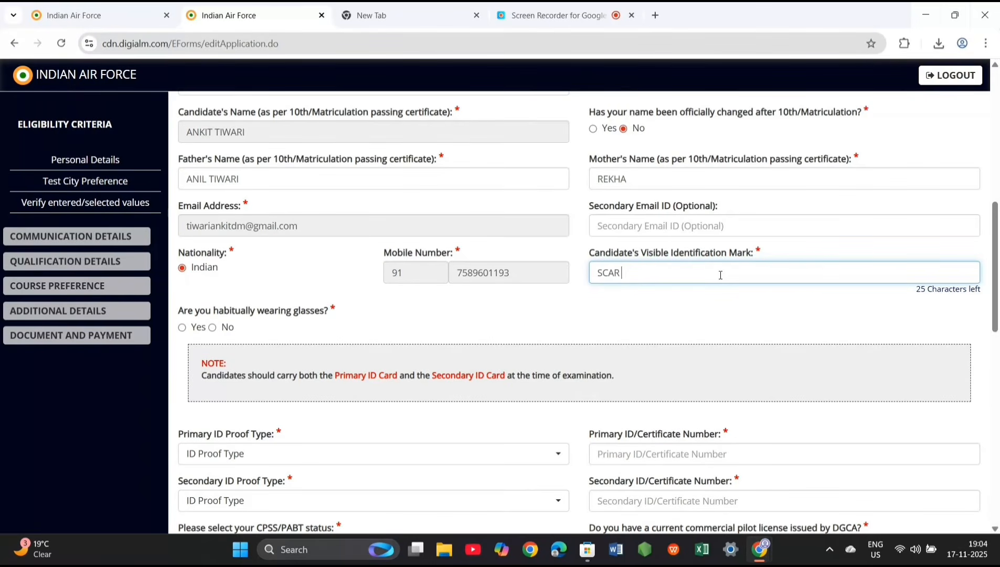
text(ON FACE)
click(640, 273)
text(LEFT SIDE )
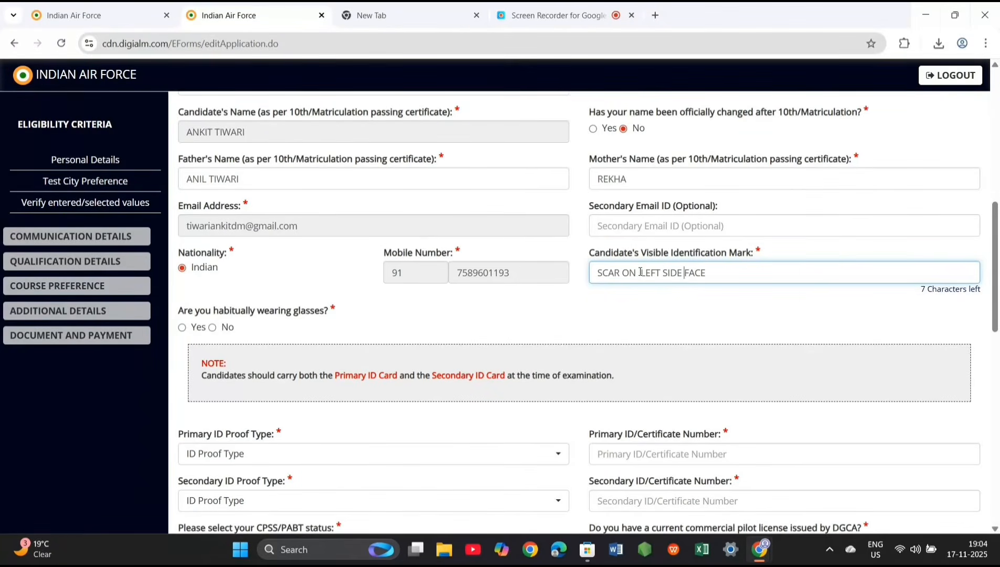
text(OF)
- Answer No to the question about habitually wearing glasses and dismiss the alert
scroll(640, 272, down, 2)
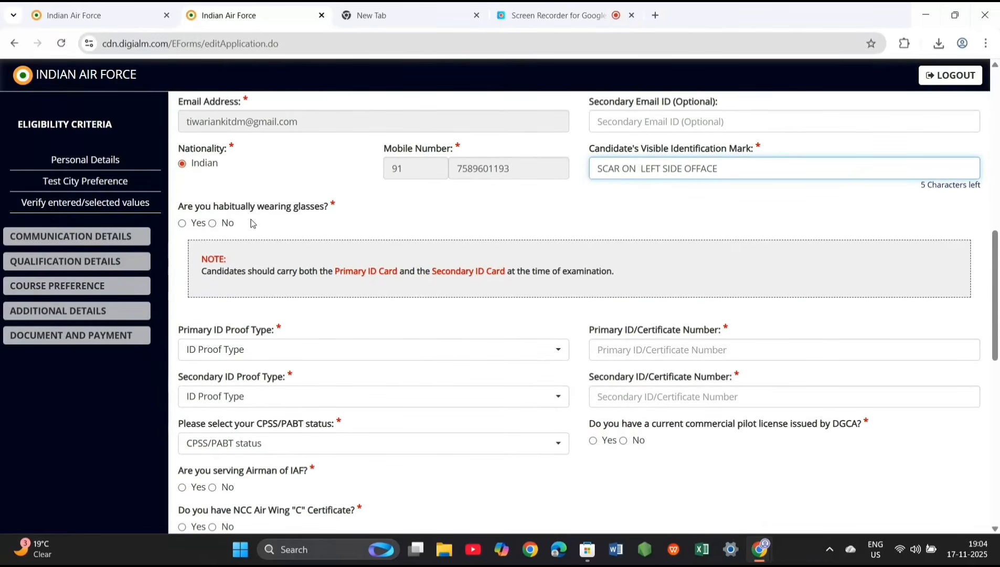
click(212, 223)
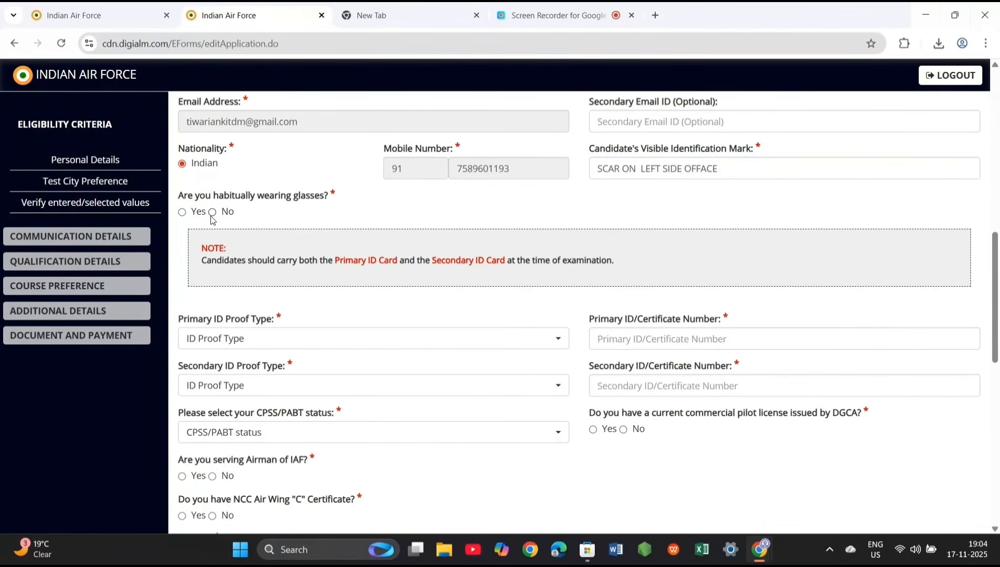
click(212, 213)
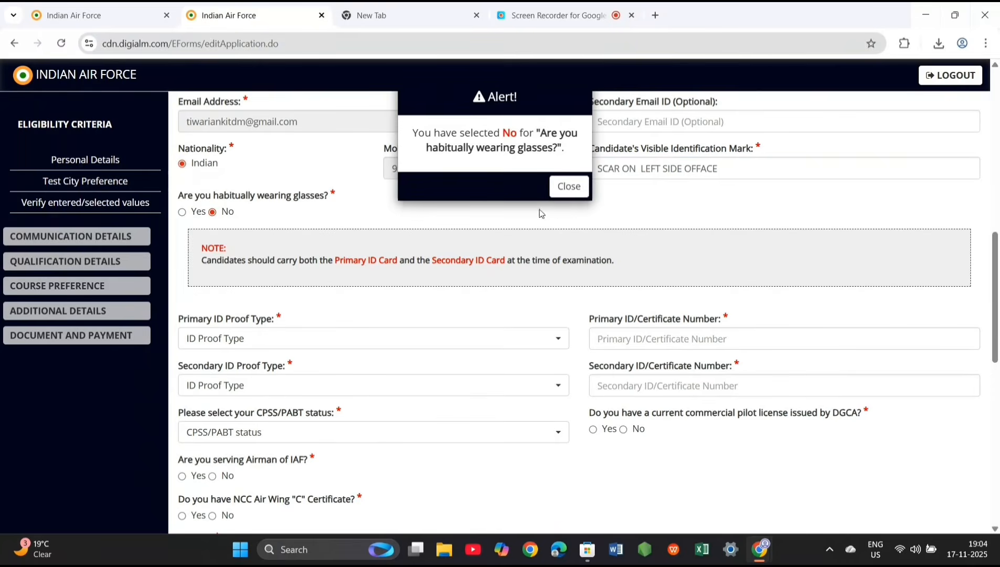
click(569, 186)
- Choose AADHAAR CARD as the primary ID proof type and fill in the last four digits of the Aadhaar number
scroll(567, 193, down, 2)
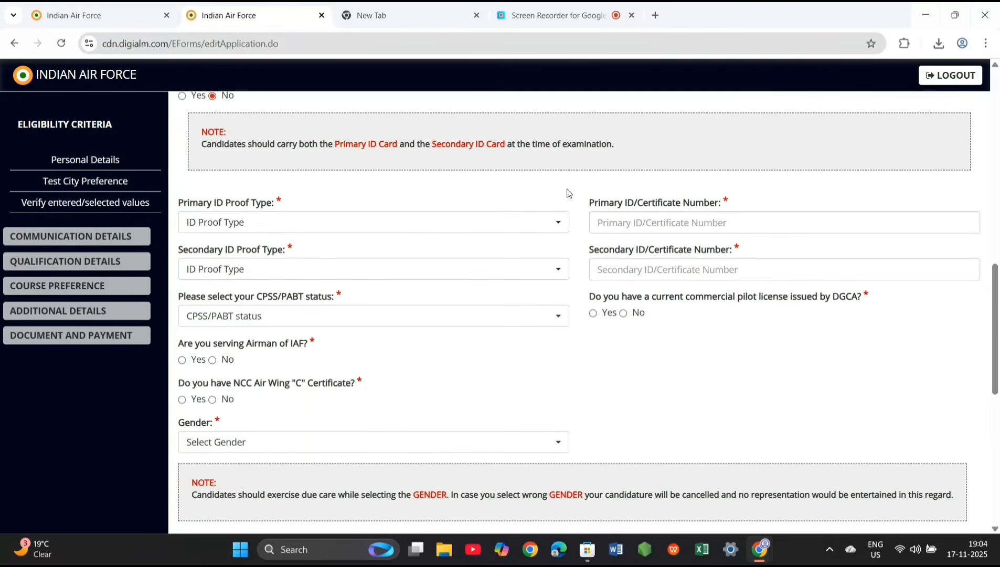
click(536, 230)
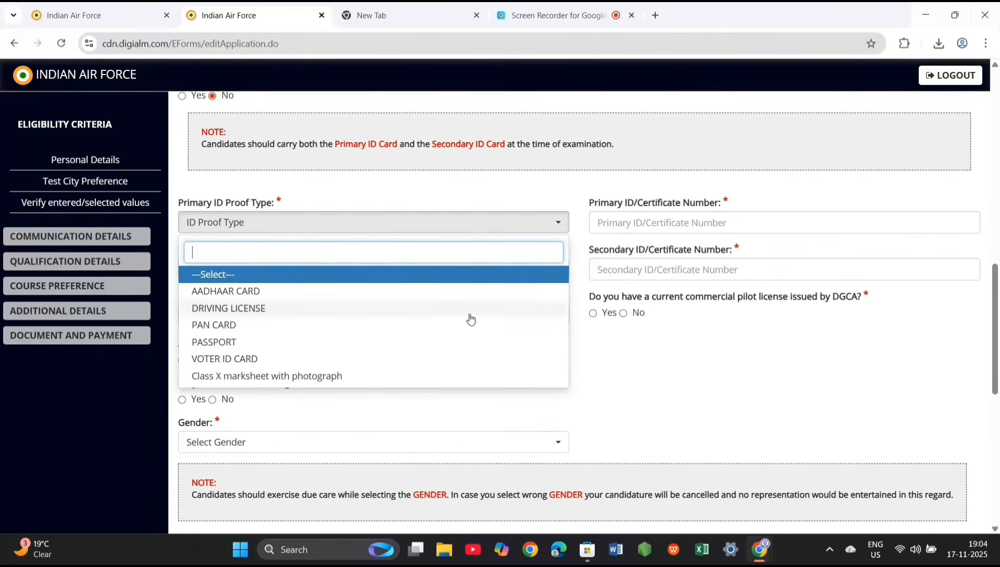
click(415, 297)
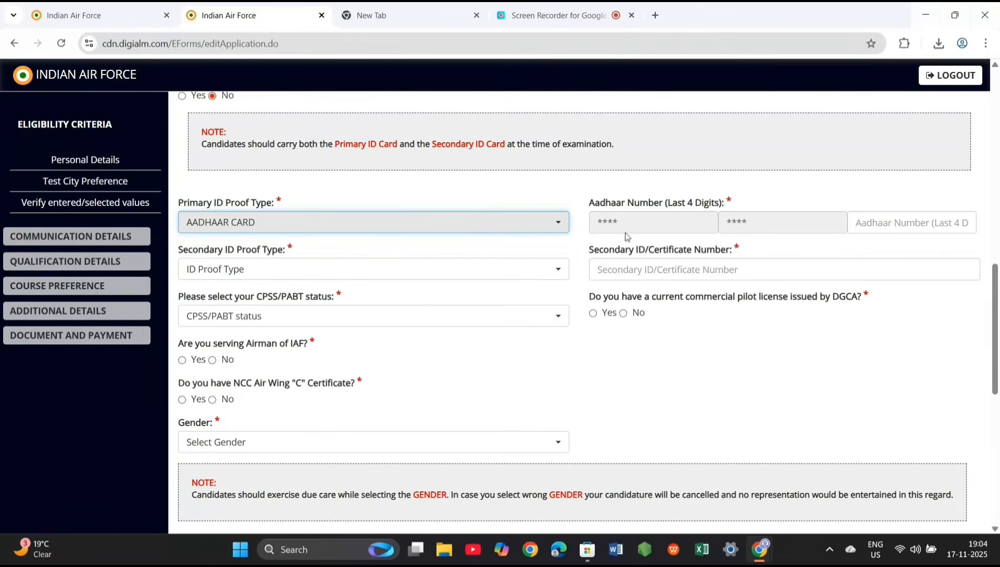
click(892, 226)
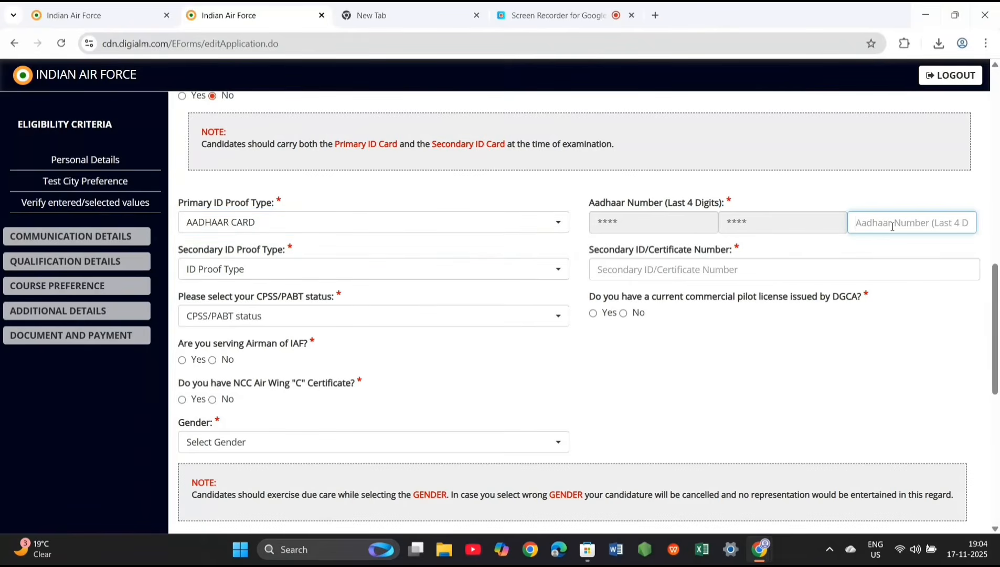
text(1234)
- Choose DRIVING LICENSE as the secondary ID proof type and enter the secondary ID number
scroll(892, 227, down, 1)
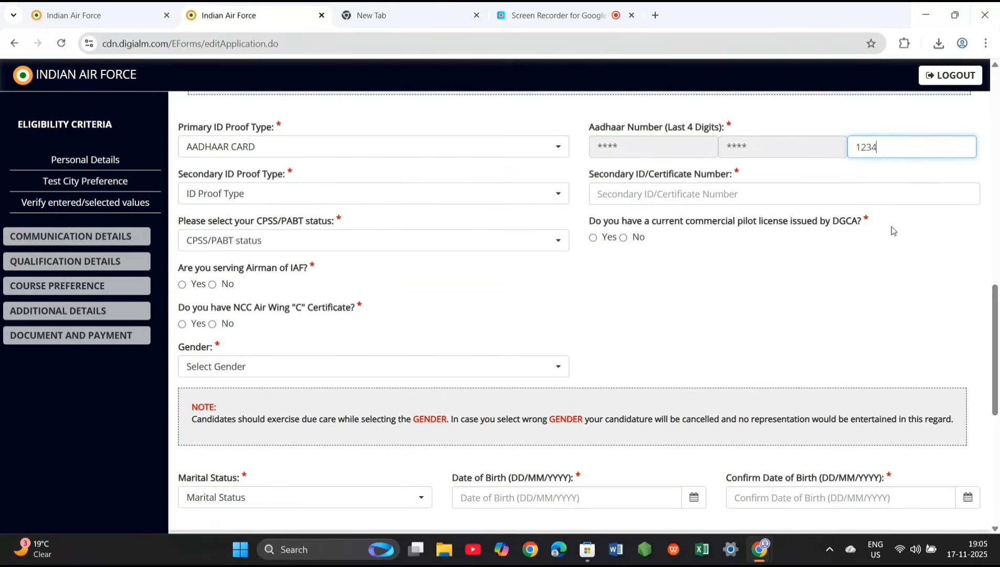
click(549, 194)
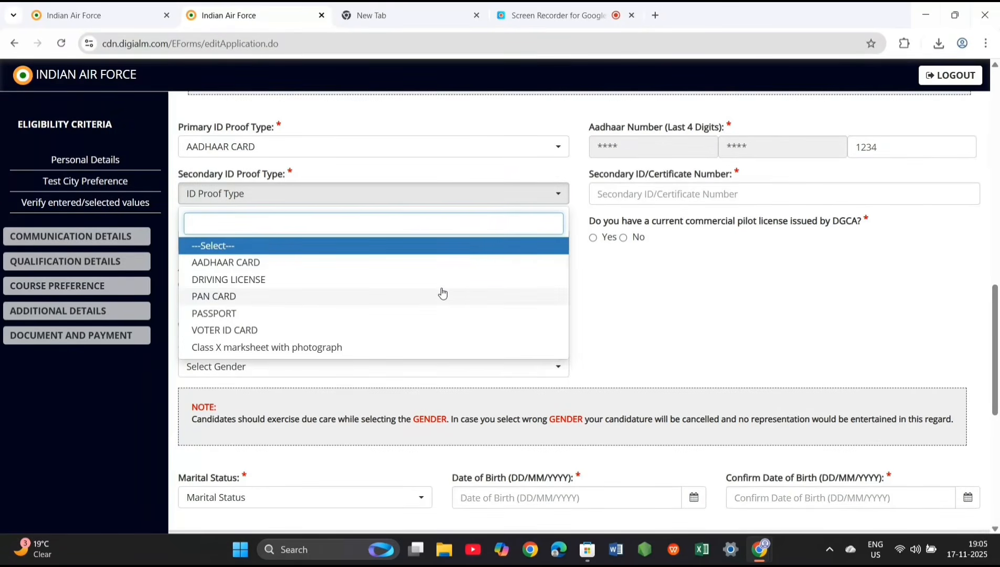
click(403, 281)
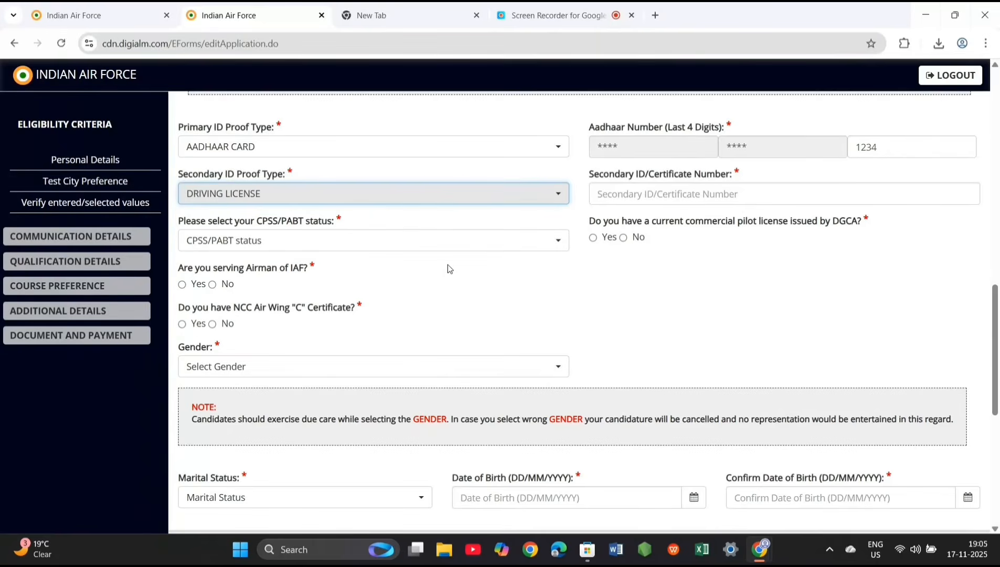
click(723, 196)
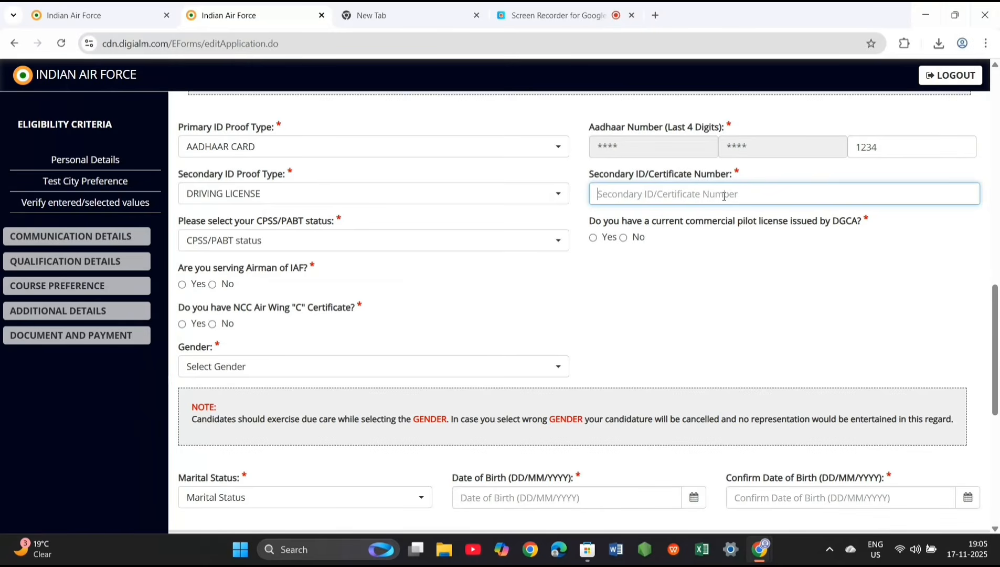
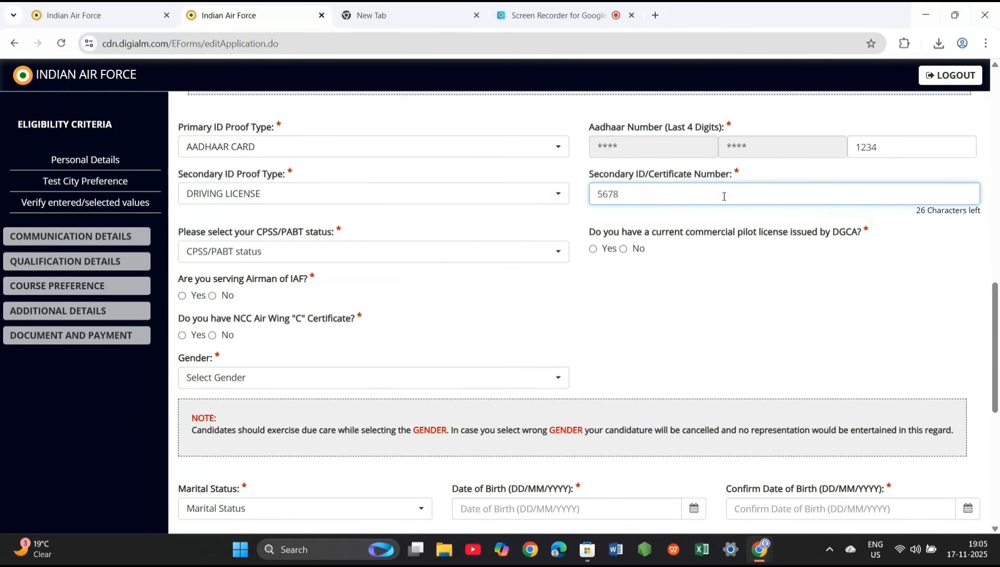
- Set the candidate's CPSS/PABT status to Not Appeared
click(368, 255)
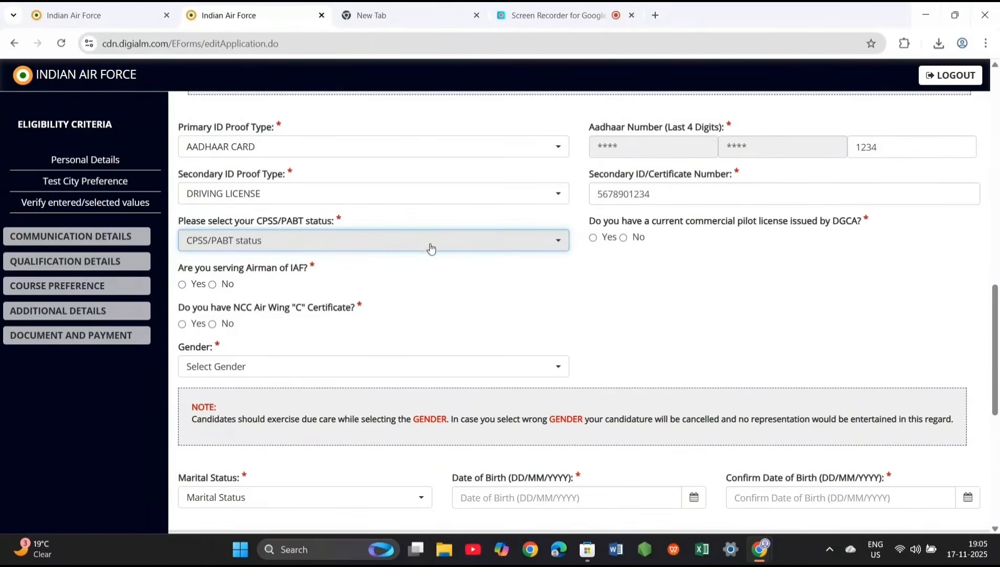
click(561, 240)
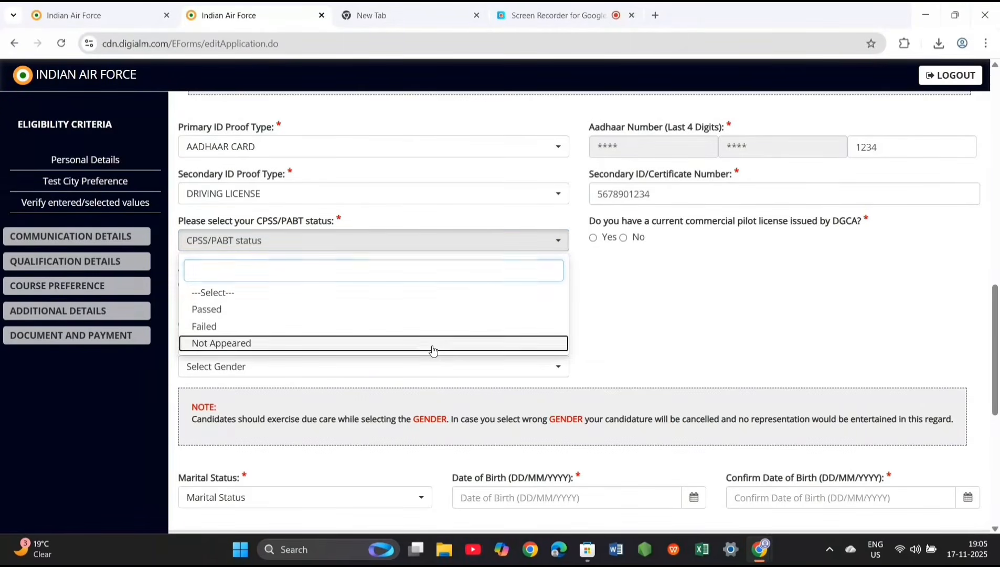
click(431, 347)
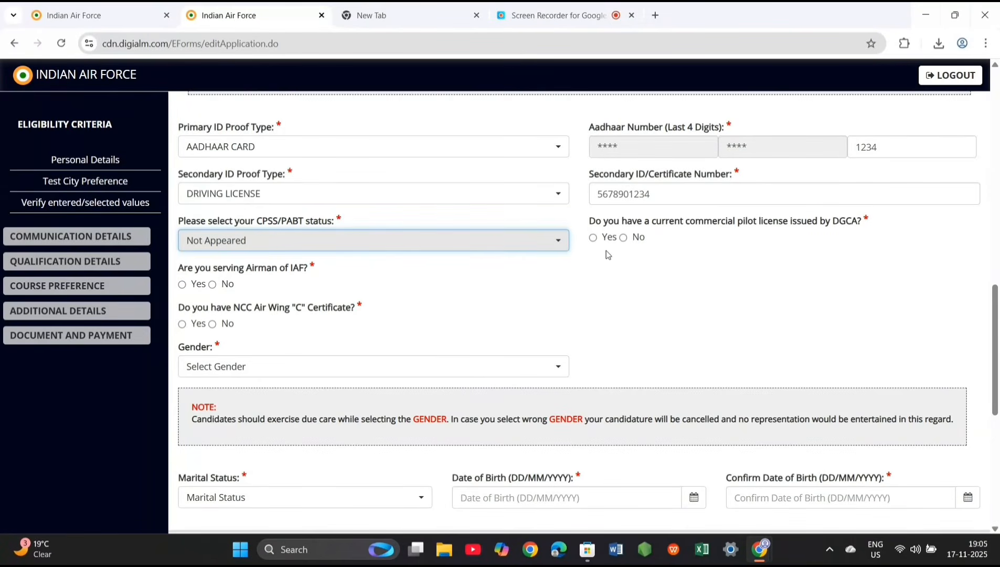
- Answer No to the questions about a DGCA commercial pilot license, serving as an IAF Airman and holding an NCC Air Wing "C" Certificate
click(632, 239)
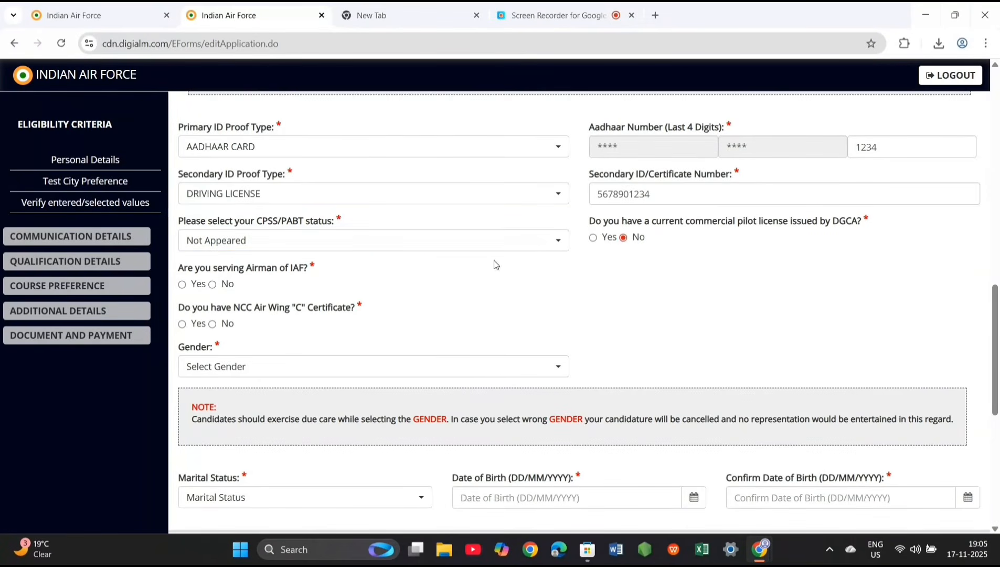
click(213, 285)
click(212, 324)
- Choose Male as the gender, dismiss the alert, and set the marital status to Unmarried
click(229, 367)
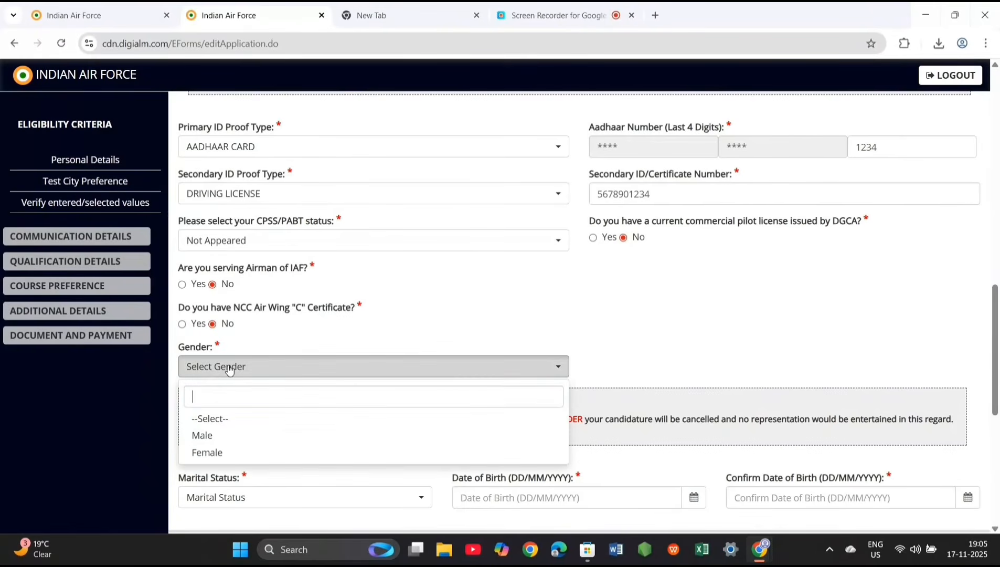
click(228, 436)
scroll(228, 440, down, 2)
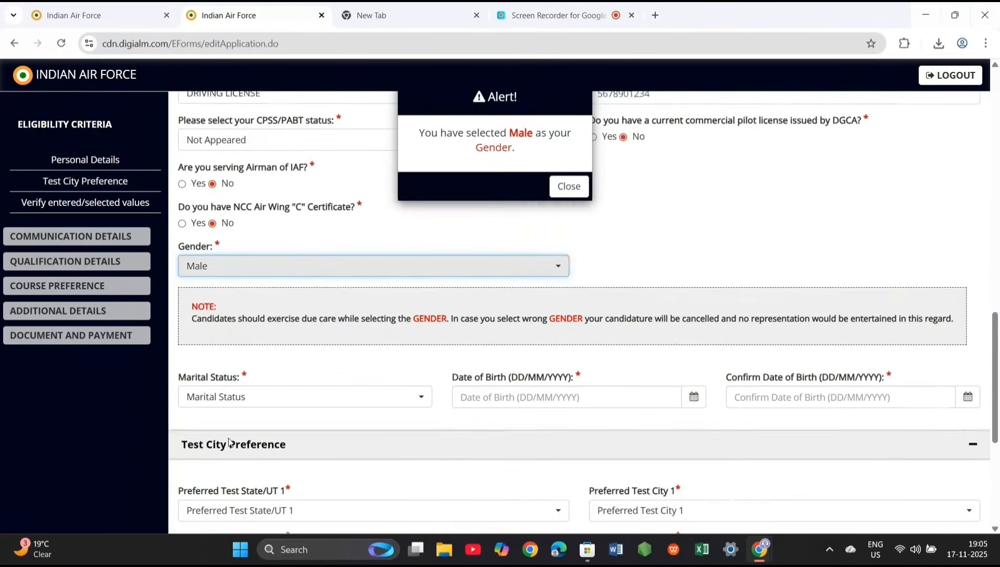
scroll(228, 440, down, 2)
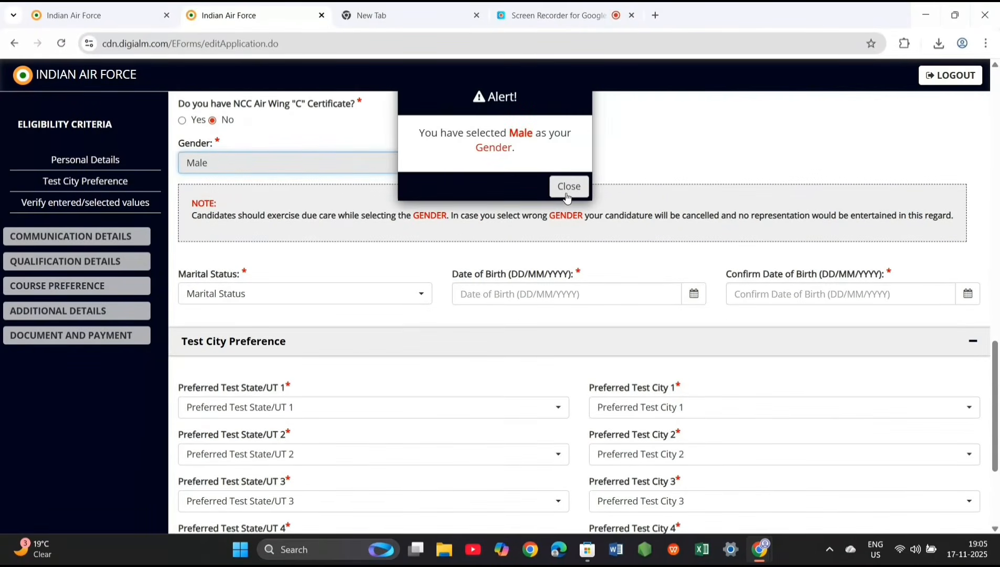
click(567, 193)
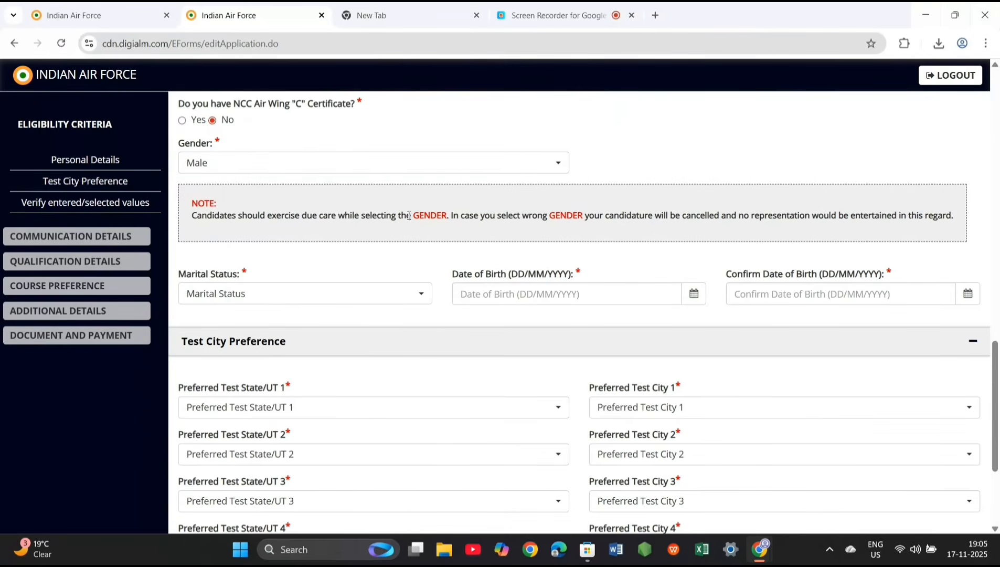
click(366, 293)
click(326, 382)
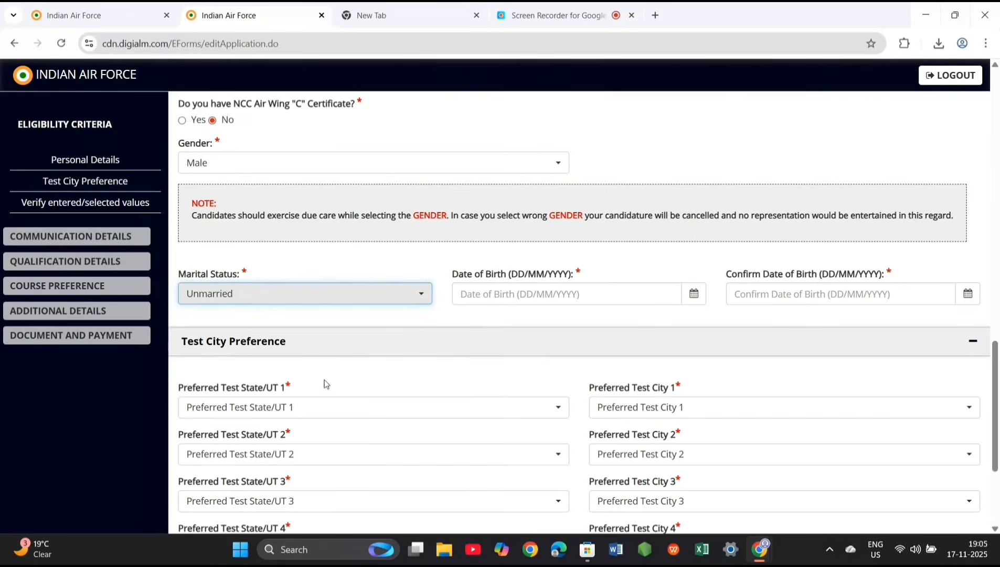
- Pick the candidate's date of birth and repeat the same date in the confirmation field
click(691, 297)
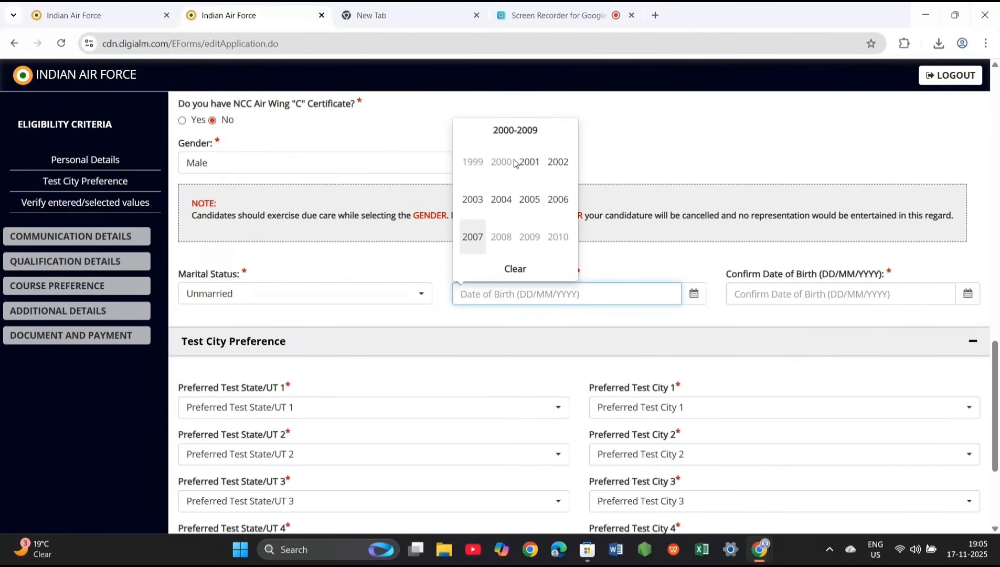
click(531, 163)
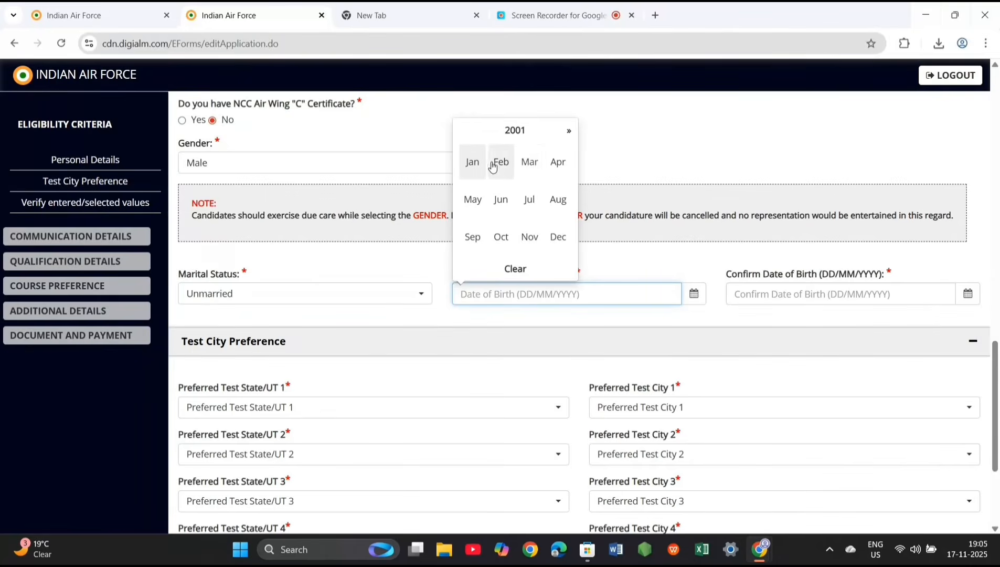
click(527, 166)
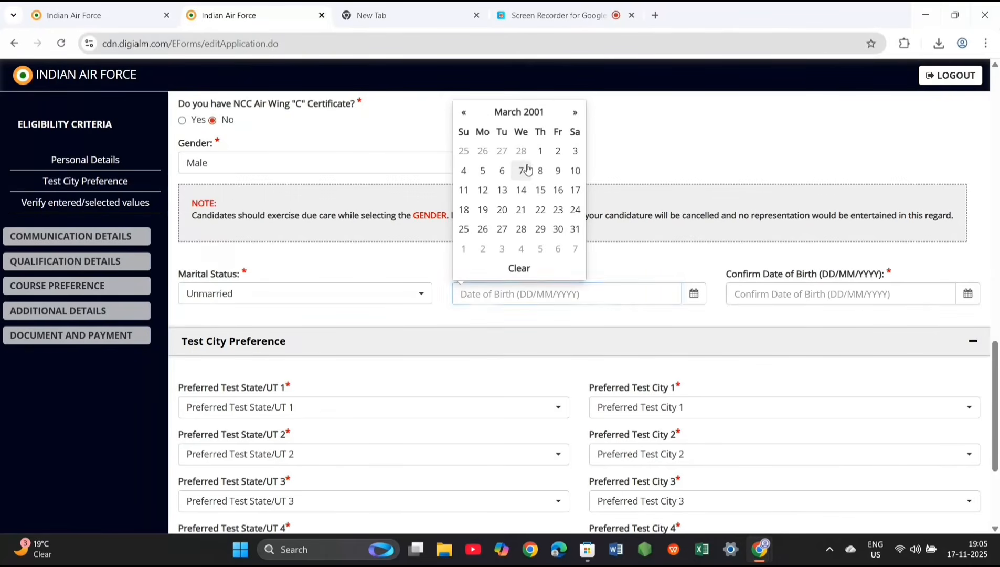
click(483, 171)
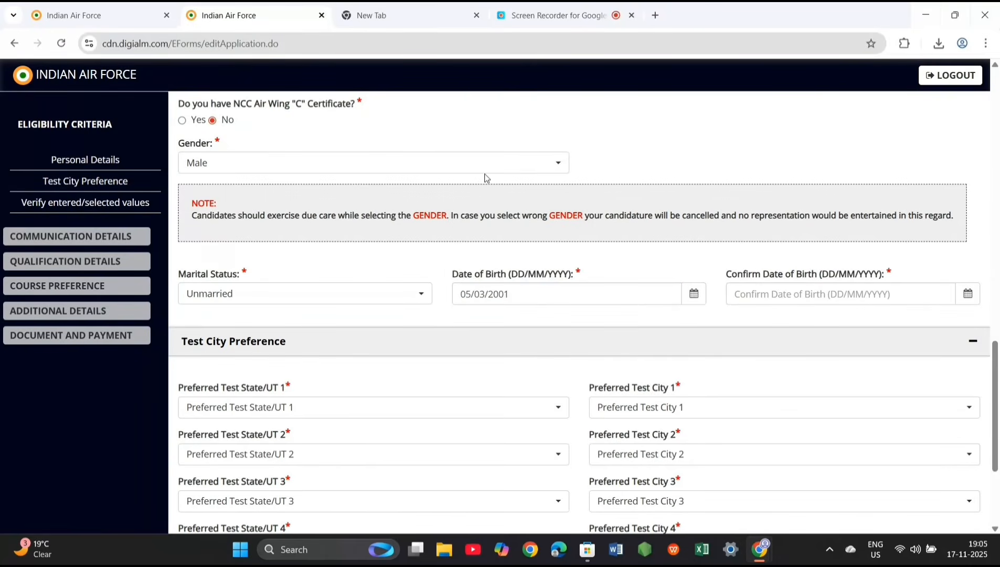
click(967, 295)
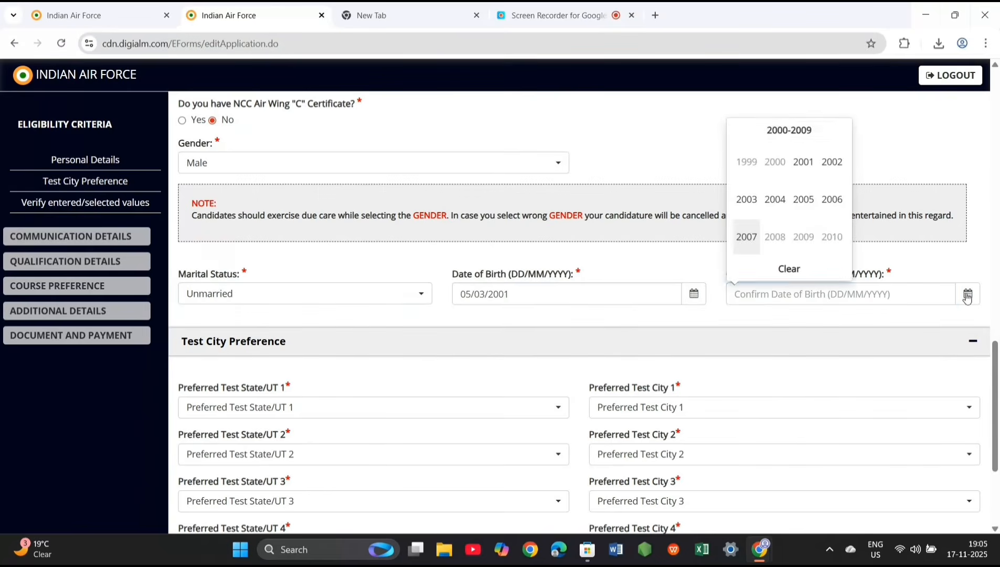
click(803, 162)
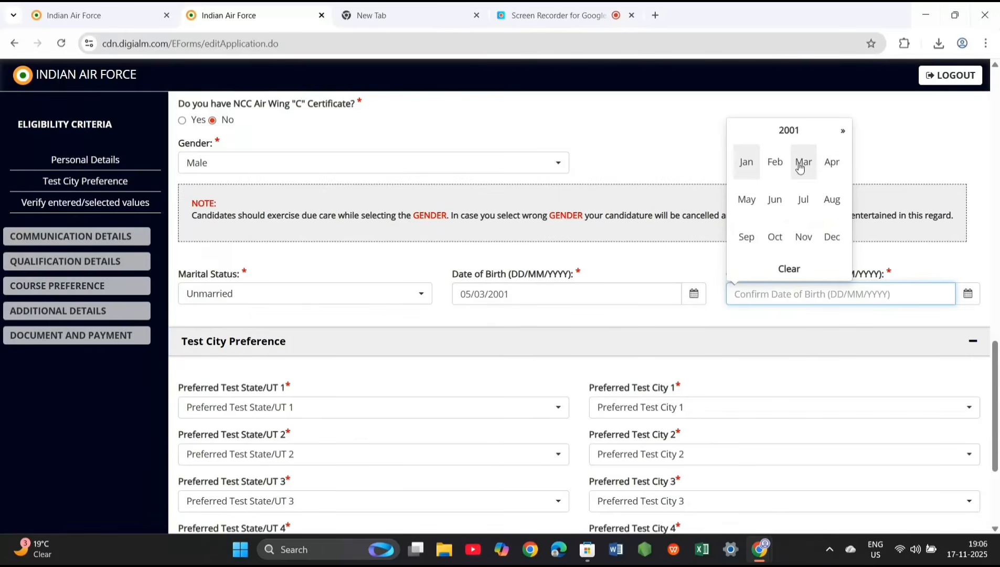
click(800, 167)
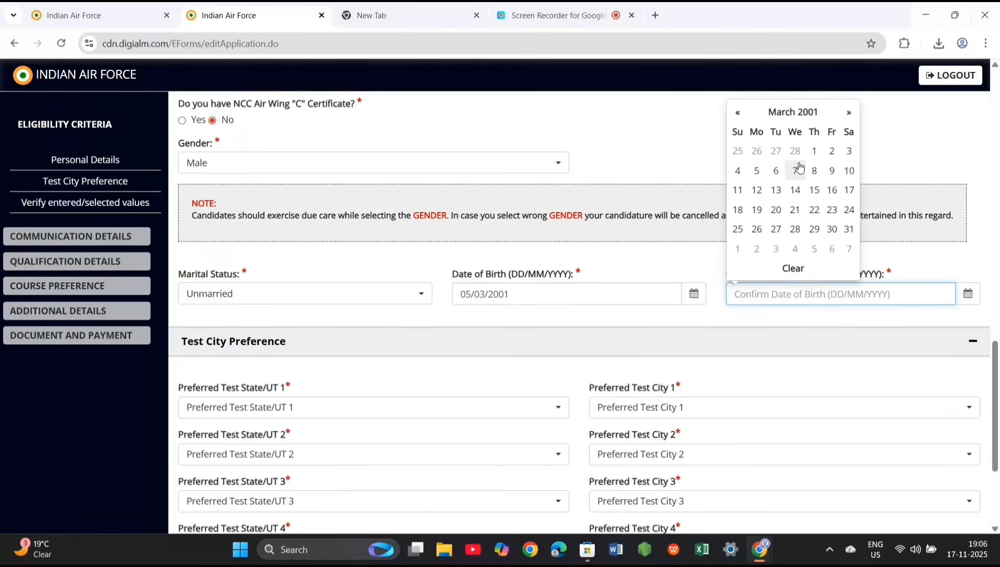
click(759, 175)
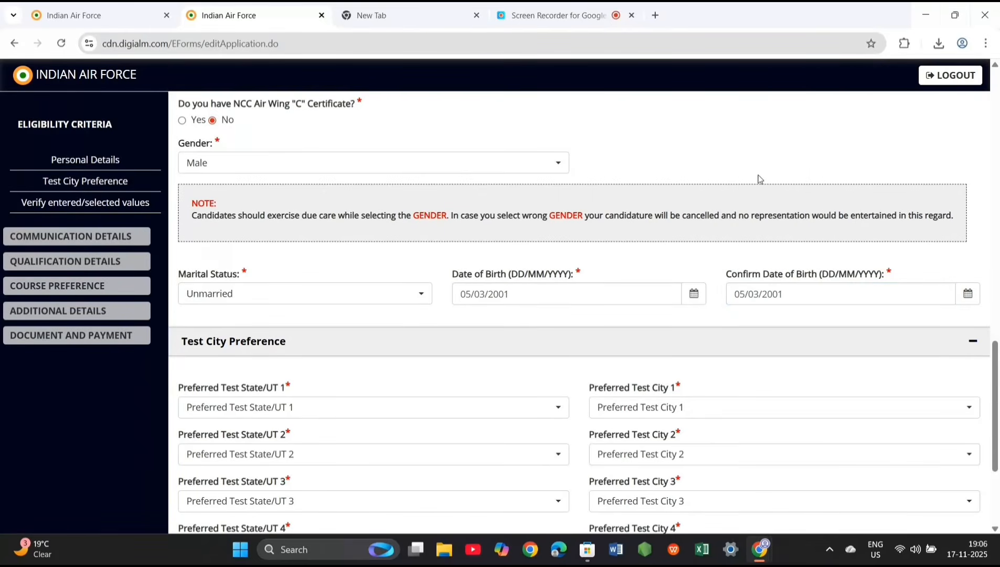
- Set the first preferred test state to Delhi and its test city to Delhi/NCR
scroll(670, 288, down, 3)
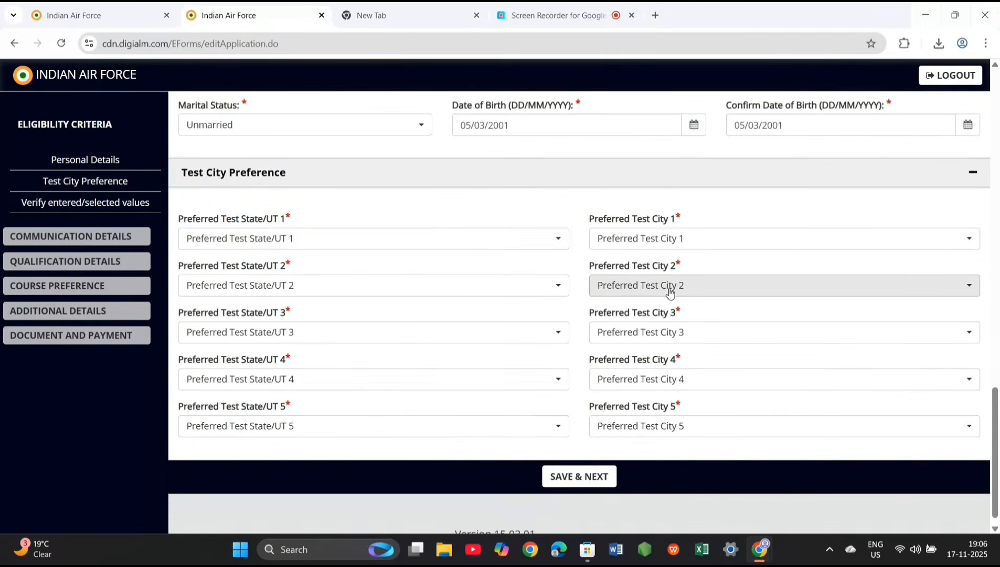
click(513, 238)
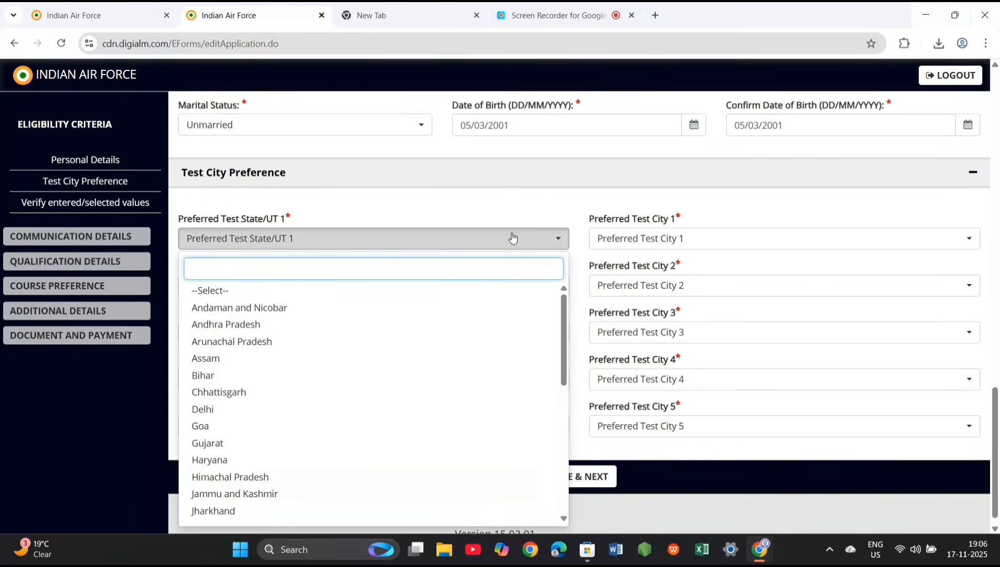
text(DELHI)
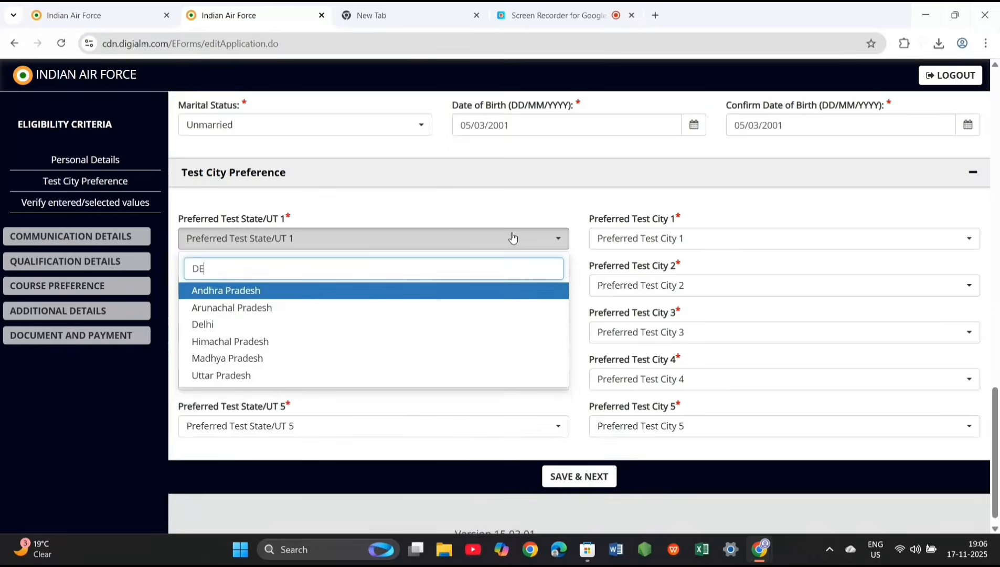
click(487, 292)
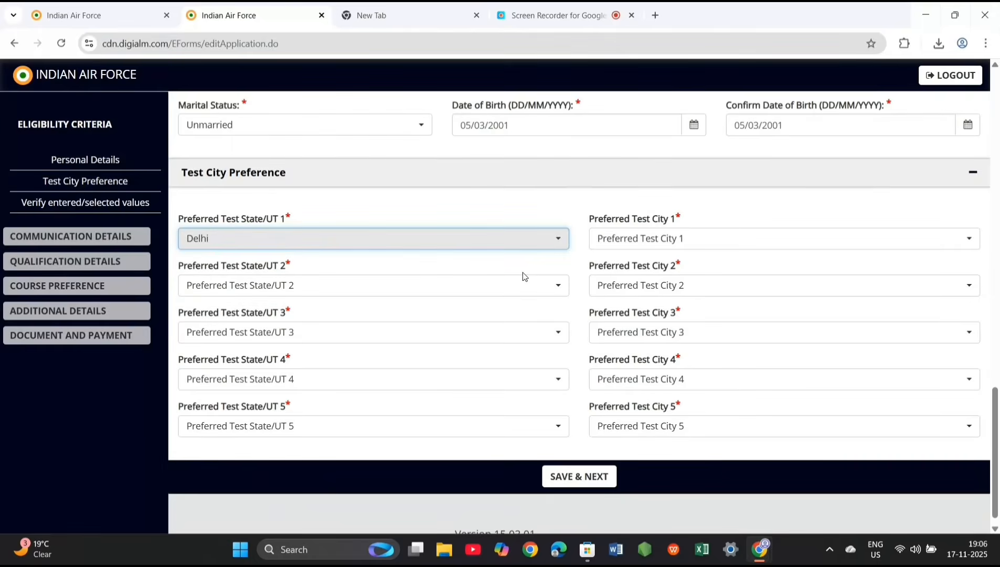
click(675, 242)
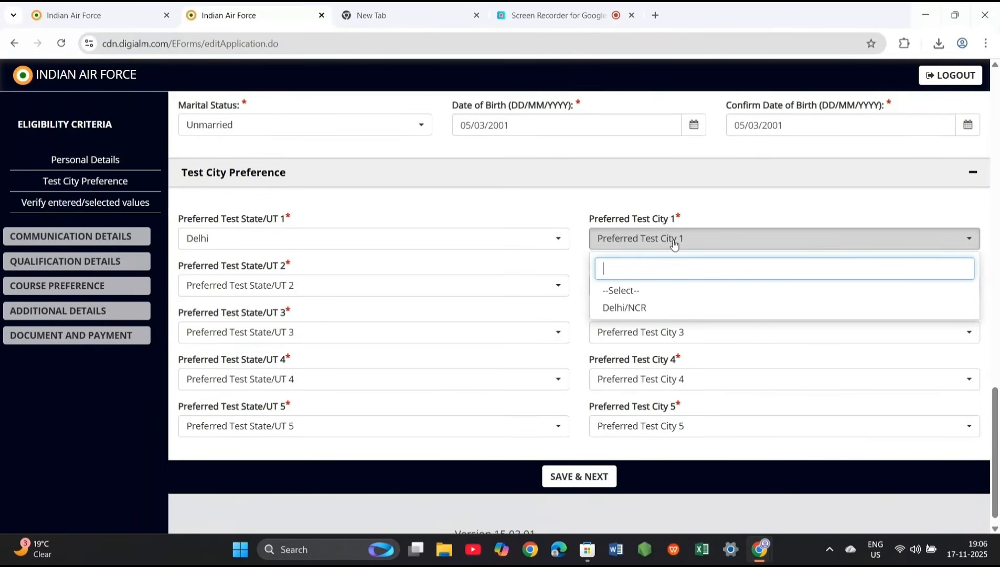
click(652, 309)
- Set the second preferred test state to Haryana and its test city to Ambala
click(340, 291)
click(340, 291)
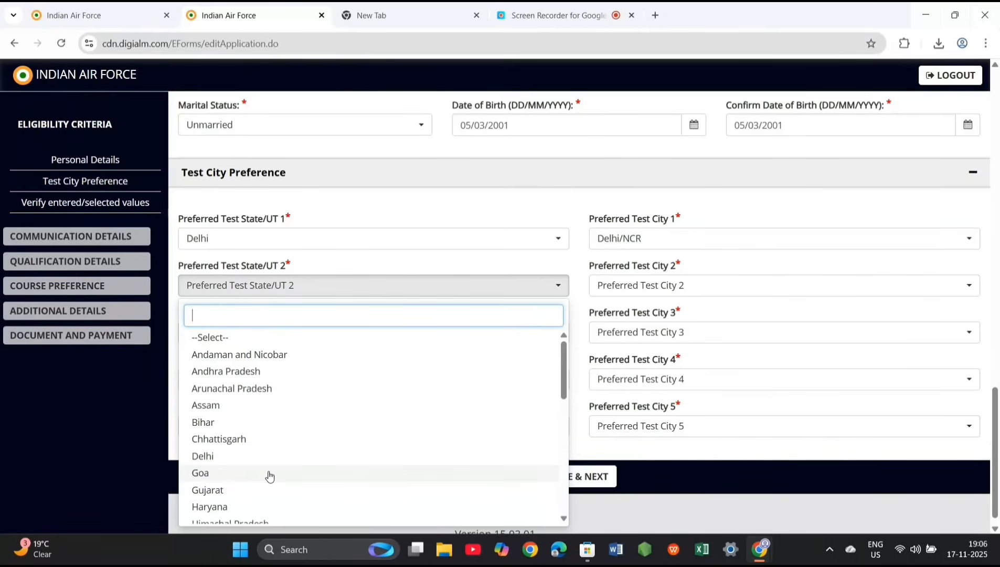
scroll(269, 475, down, 1)
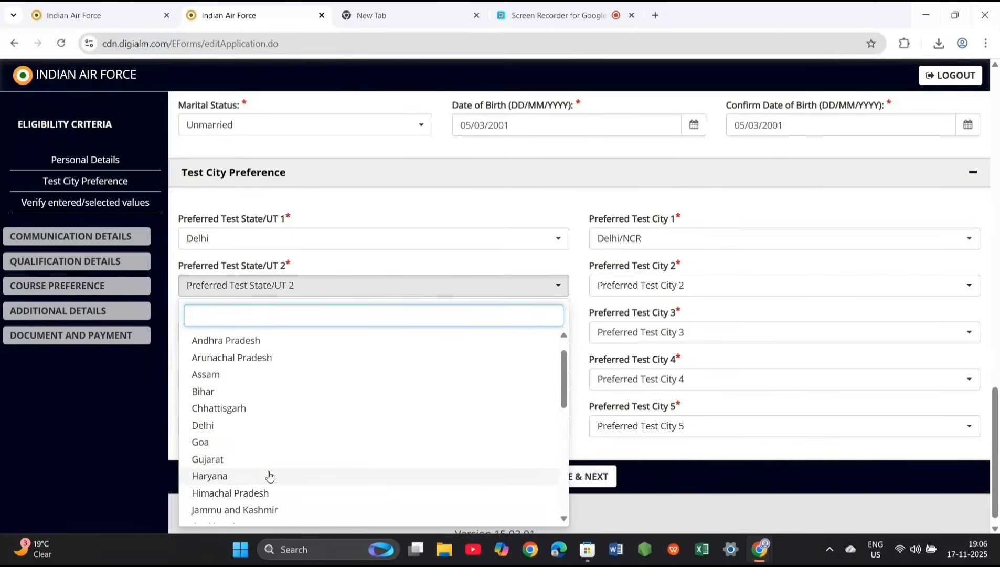
click(270, 476)
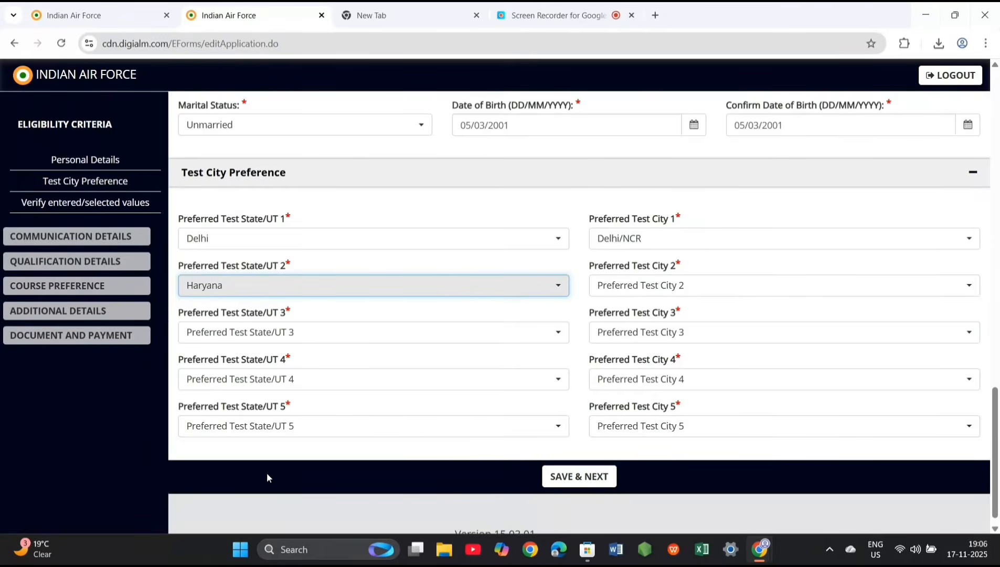
click(695, 295)
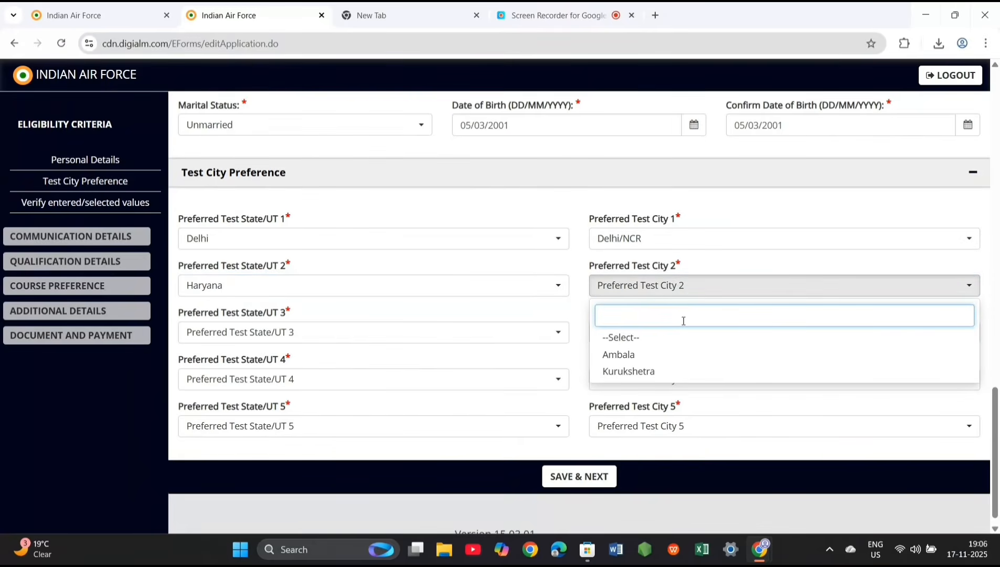
click(651, 355)
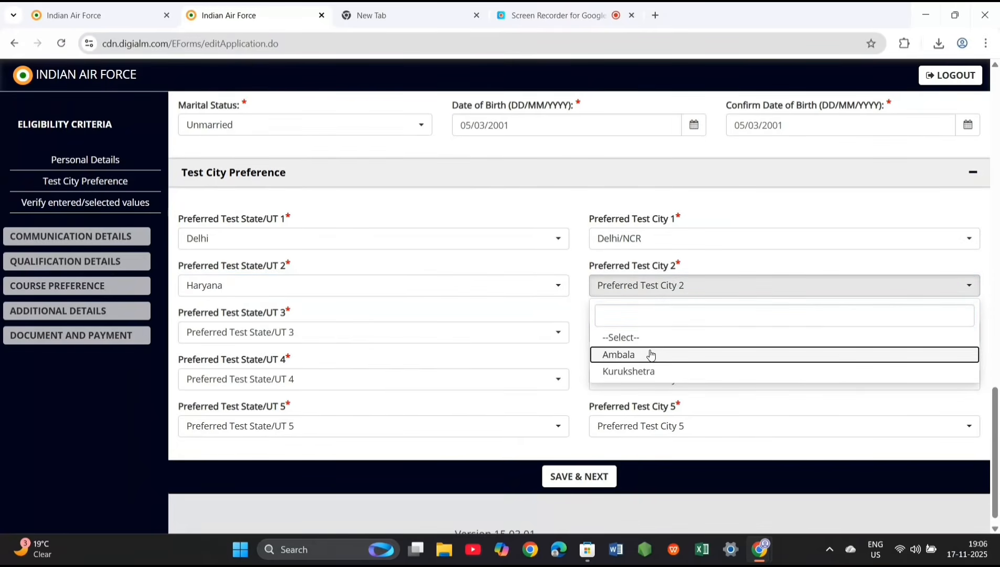
click(650, 354)
- Set the third preferred test state to Uttar Pradesh and its test city to Meerut
click(415, 344)
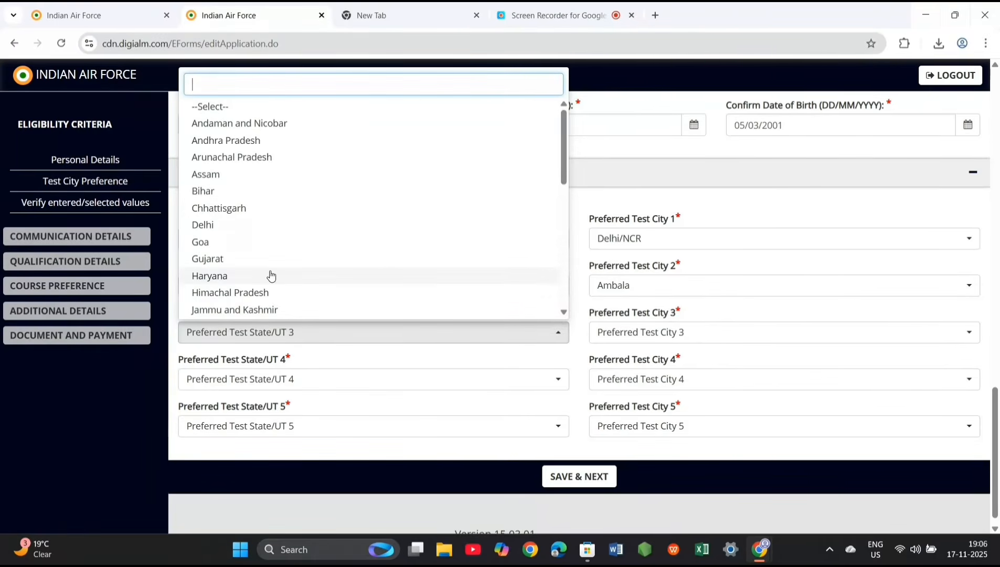
click(218, 258)
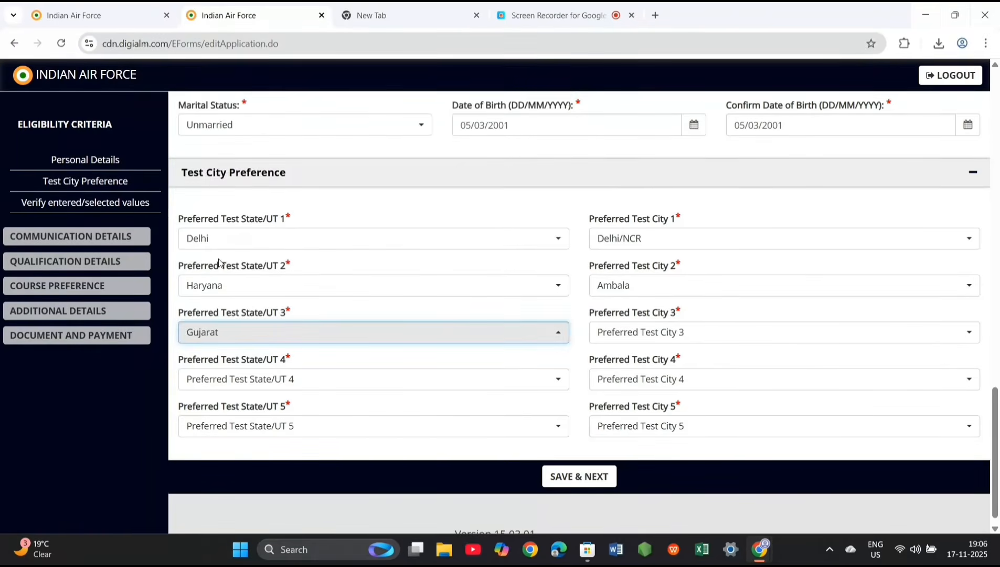
click(249, 338)
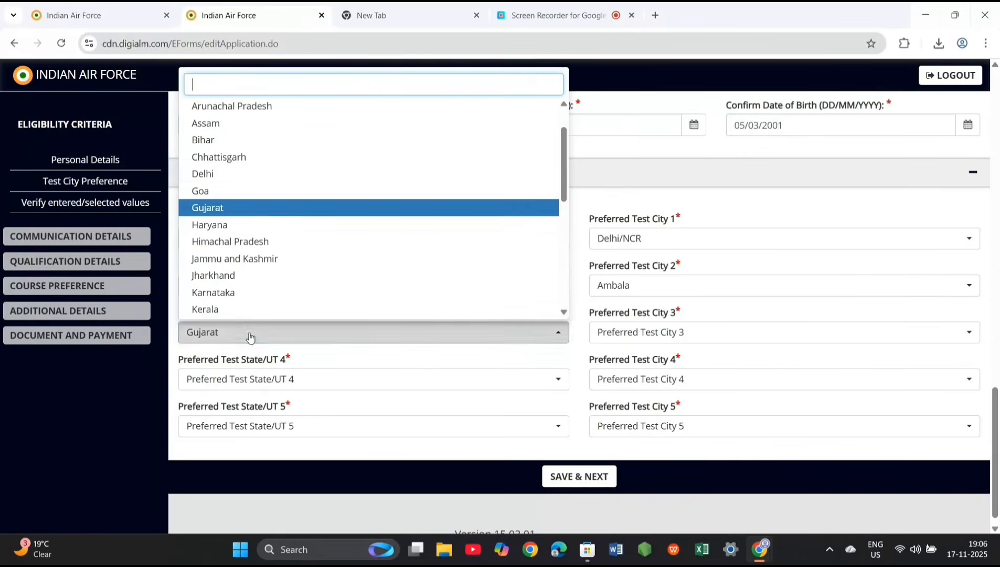
scroll(269, 179, down, 5)
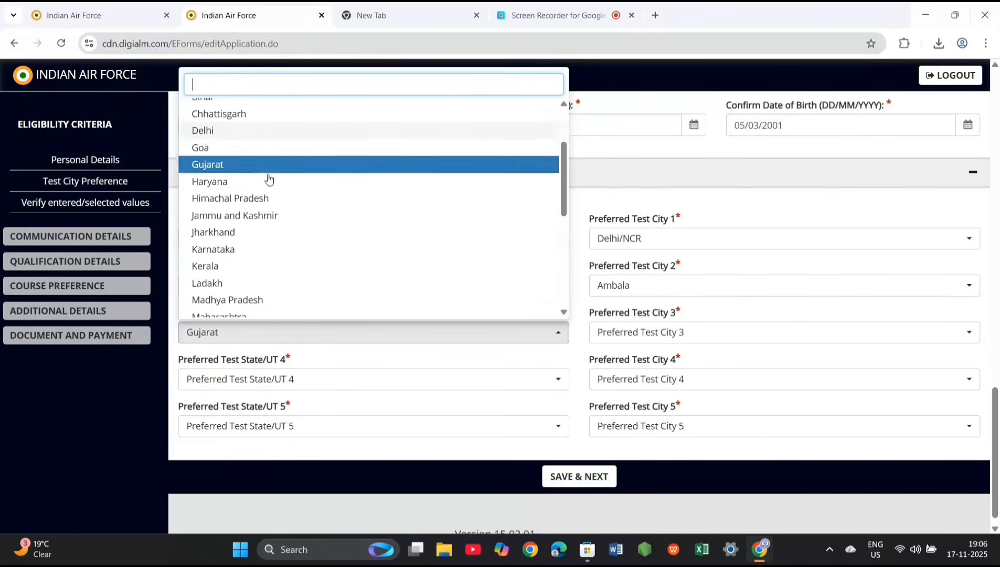
scroll(269, 179, down, 2)
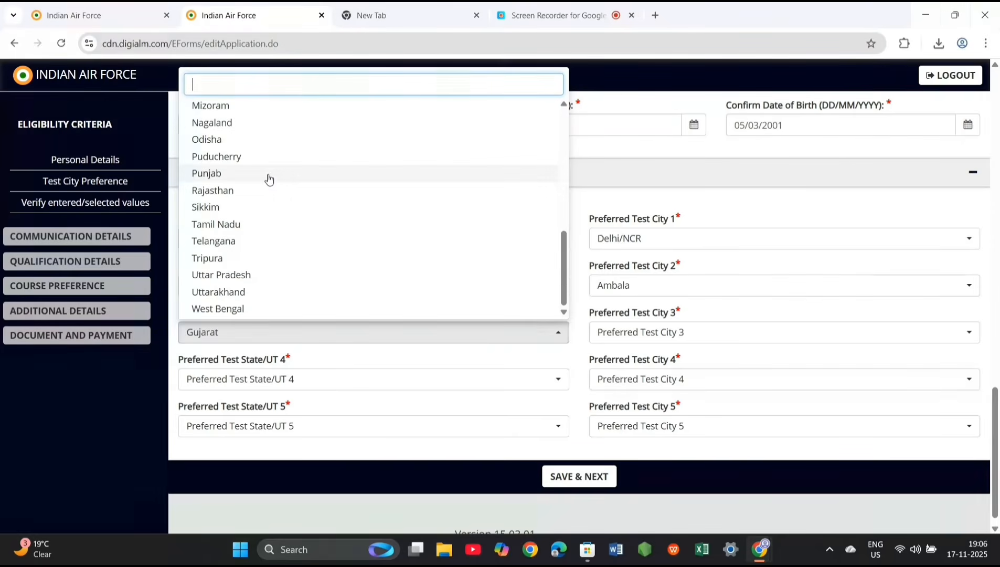
click(268, 275)
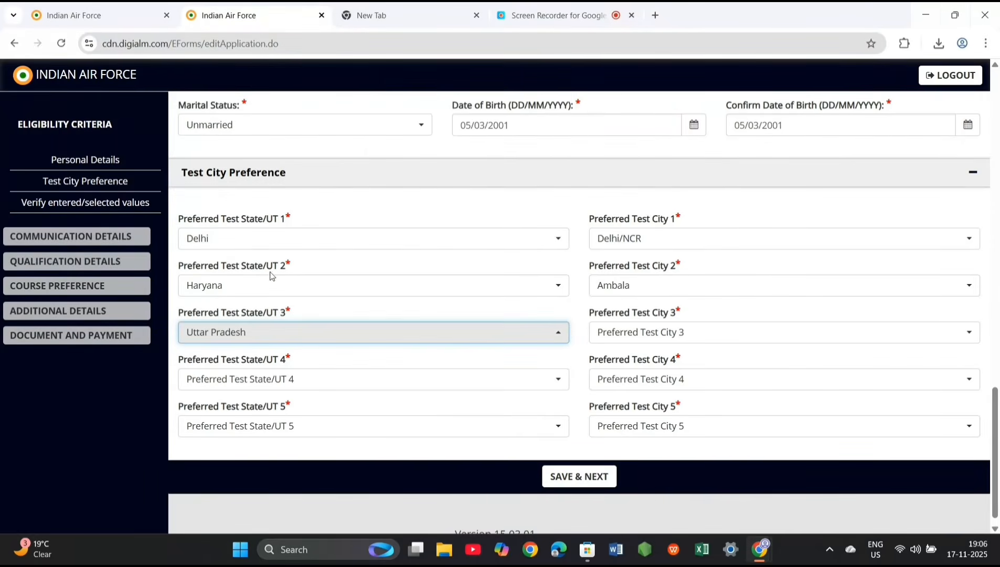
click(676, 339)
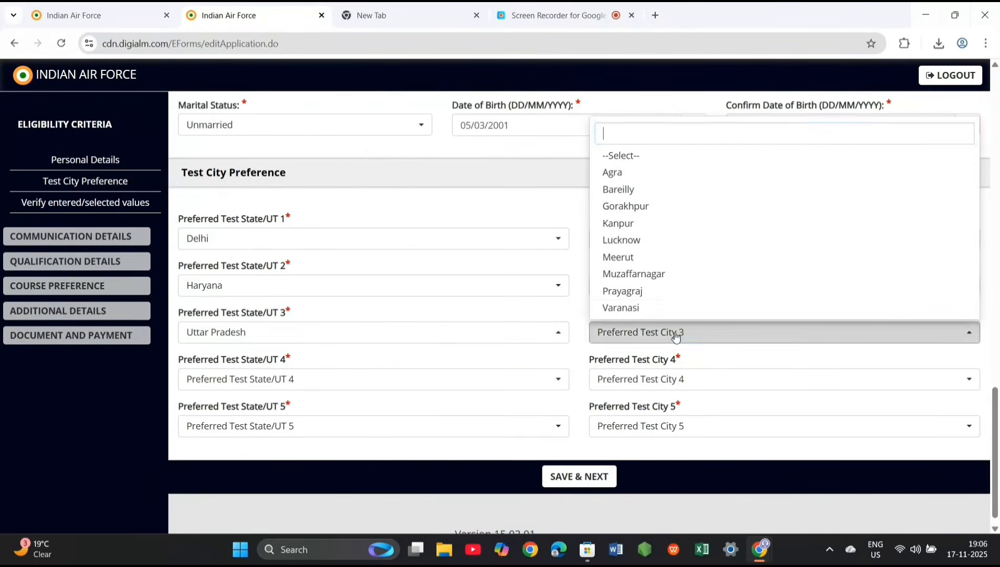
click(627, 258)
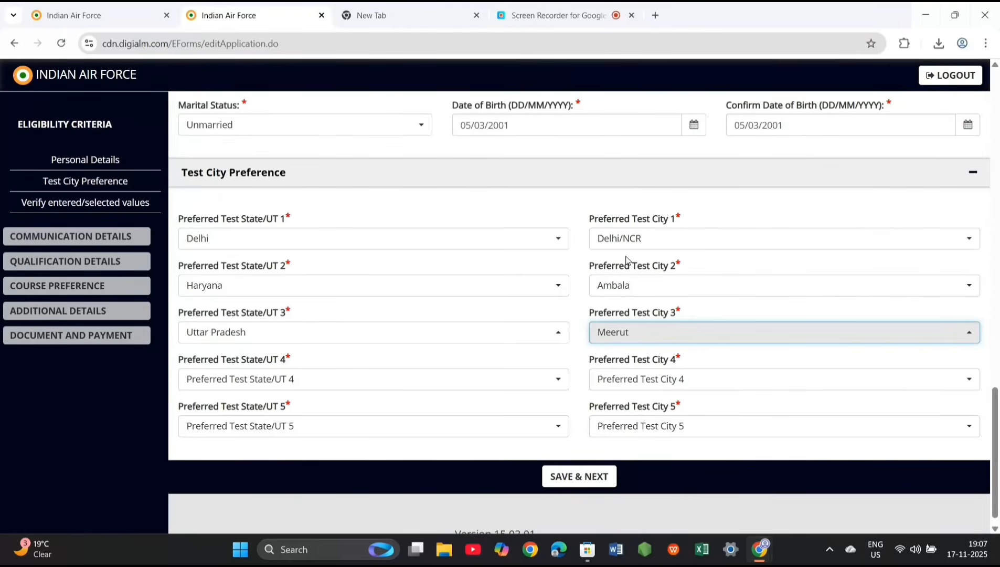
- Set the fourth preferred test state to Uttarakhand and its test city to Dehradun
click(399, 385)
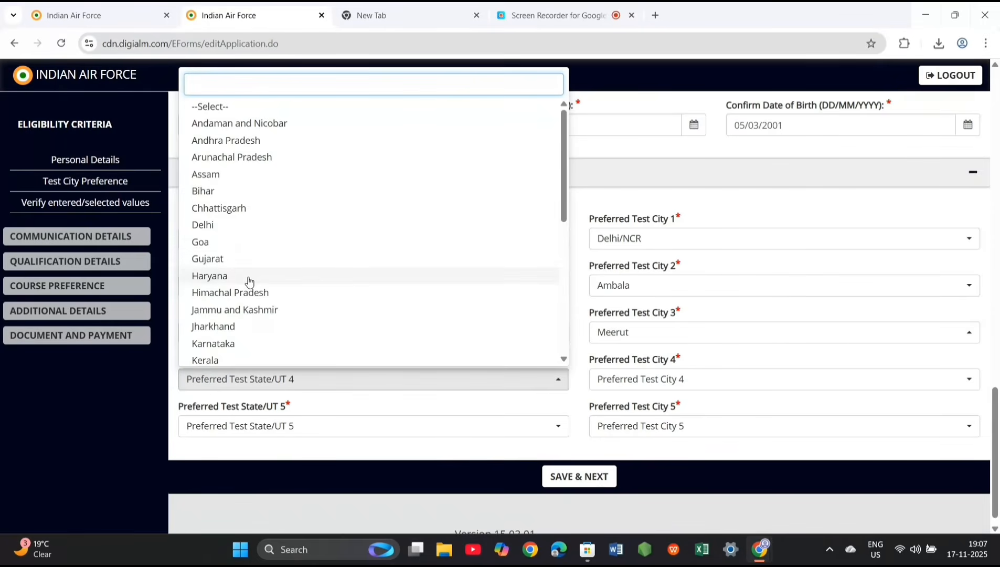
scroll(249, 279, down, 1)
scroll(250, 282, down, 3)
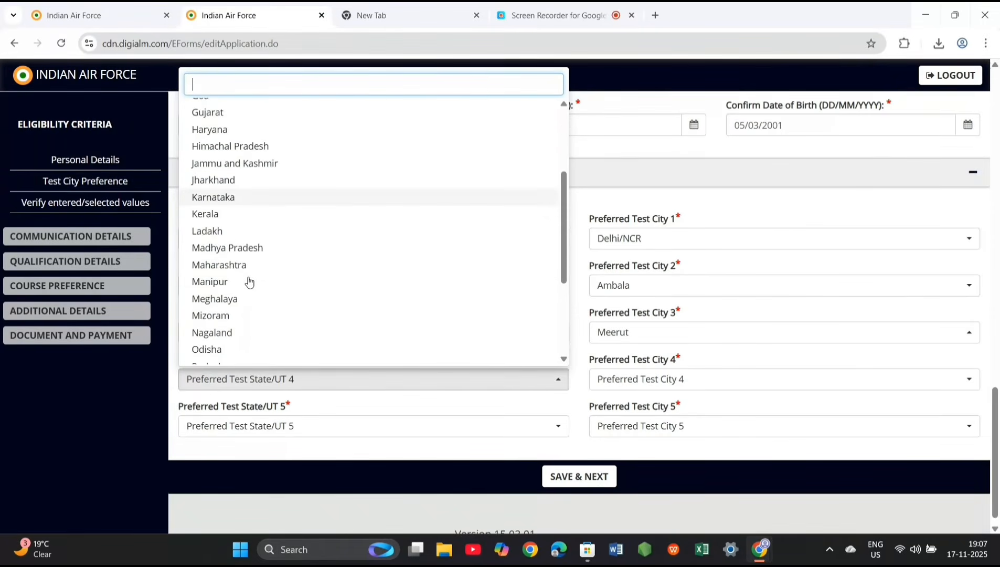
scroll(249, 281, down, 4)
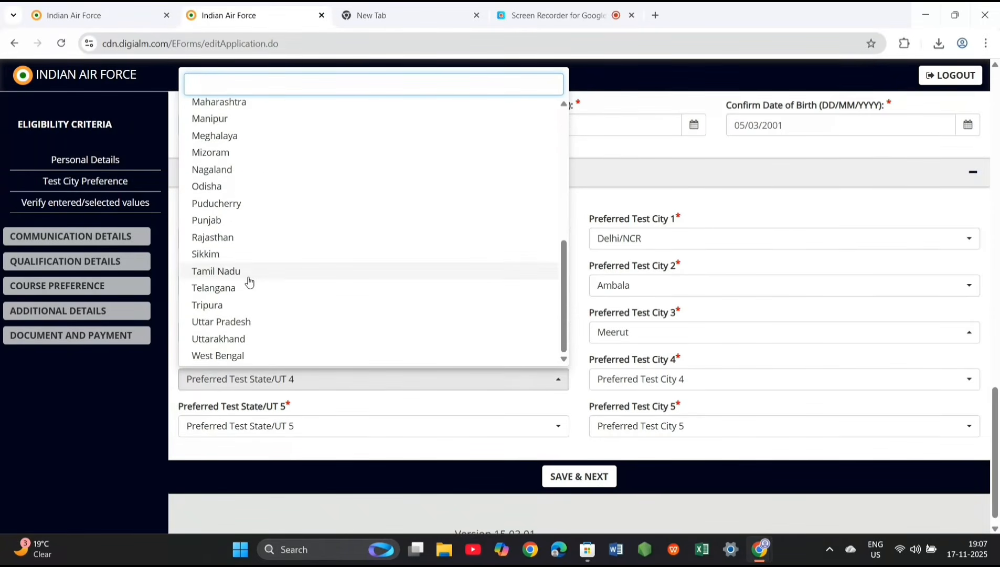
click(235, 340)
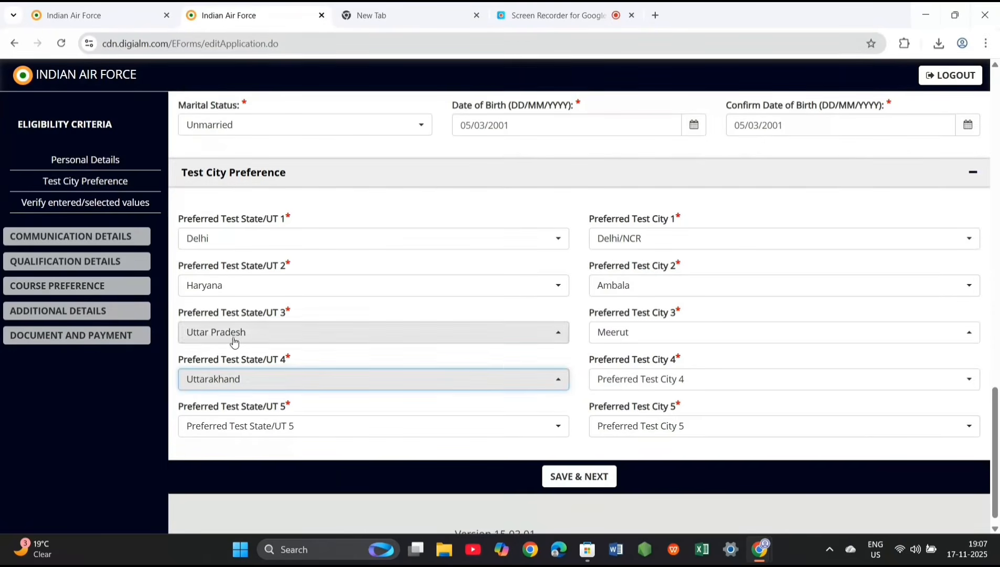
click(652, 380)
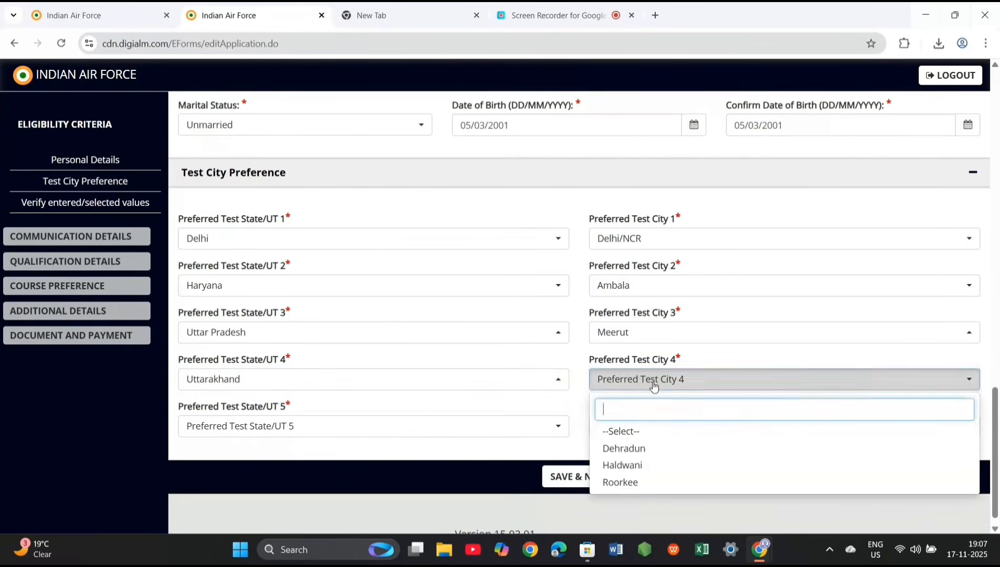
click(642, 446)
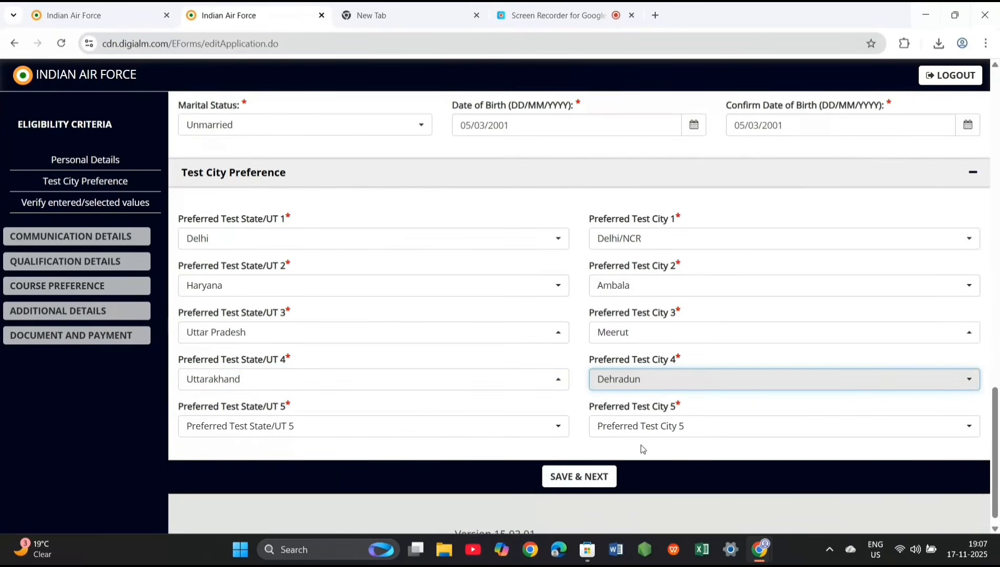
- Set the fifth preferred test state to Goa and its test city to Panaji
click(524, 426)
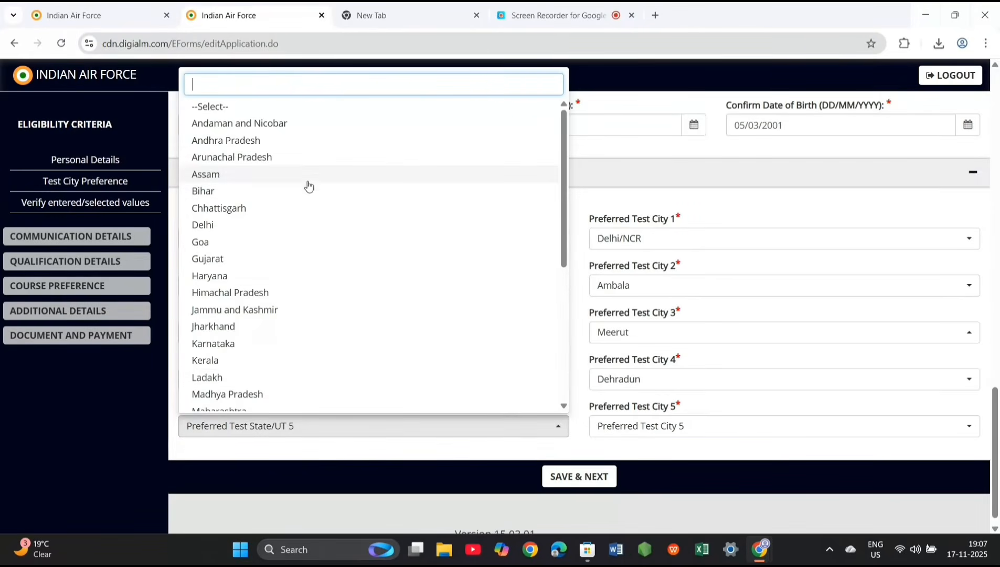
click(225, 244)
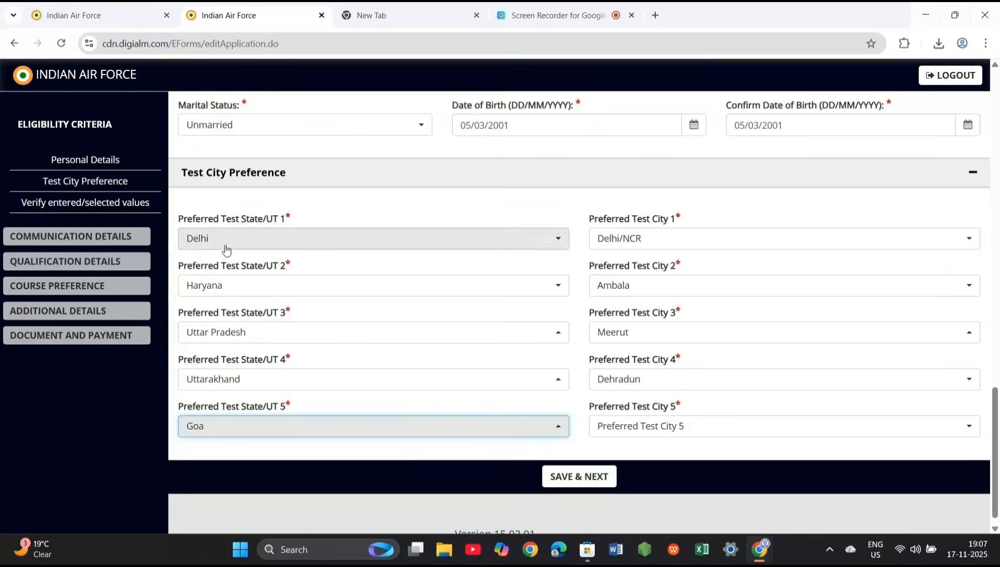
click(633, 428)
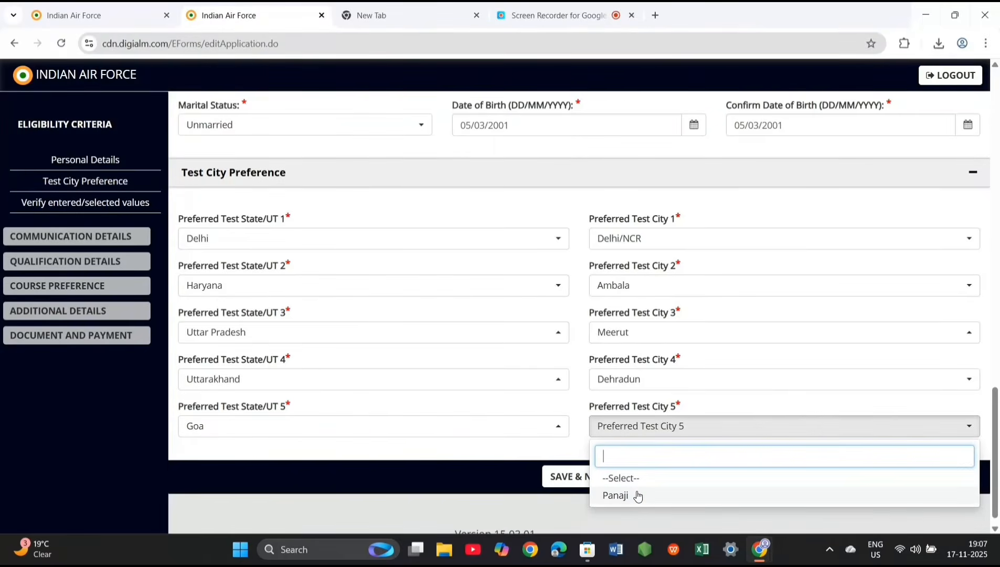
click(637, 495)
- Submit the section for verification and mark the exam category, candidate's and parents' names, nationality and visible identification mark as correct
click(599, 476)
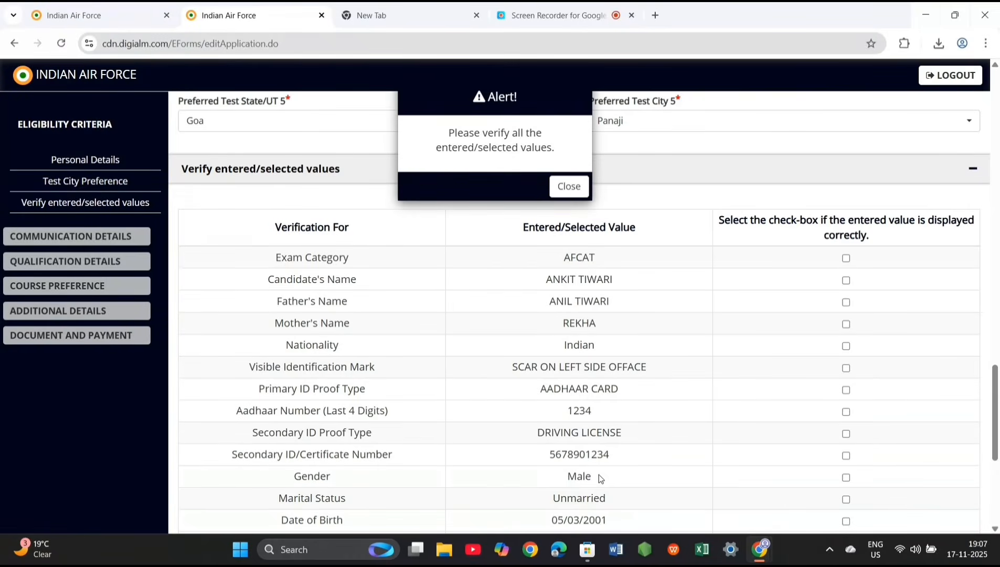
click(558, 187)
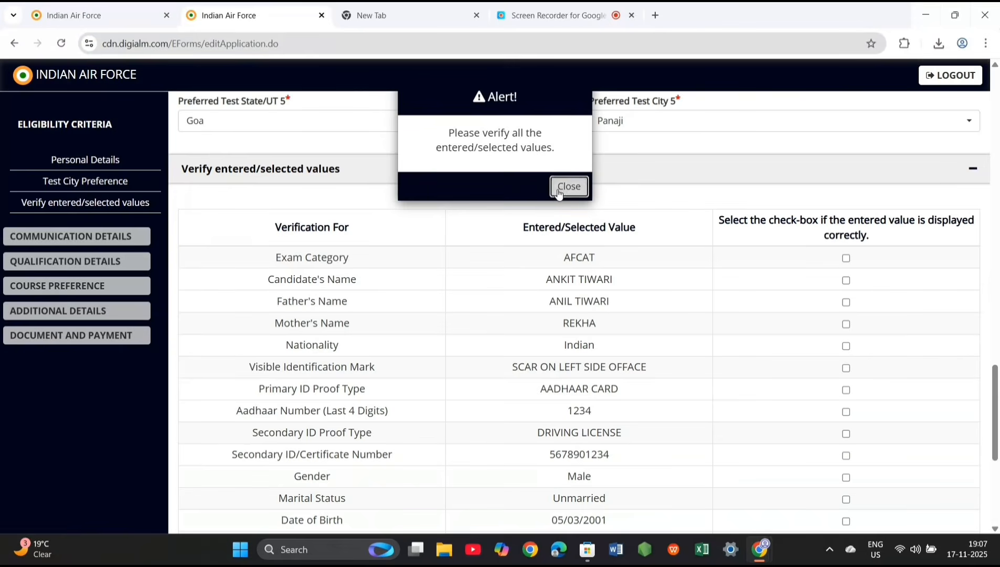
scroll(558, 193, down, 1)
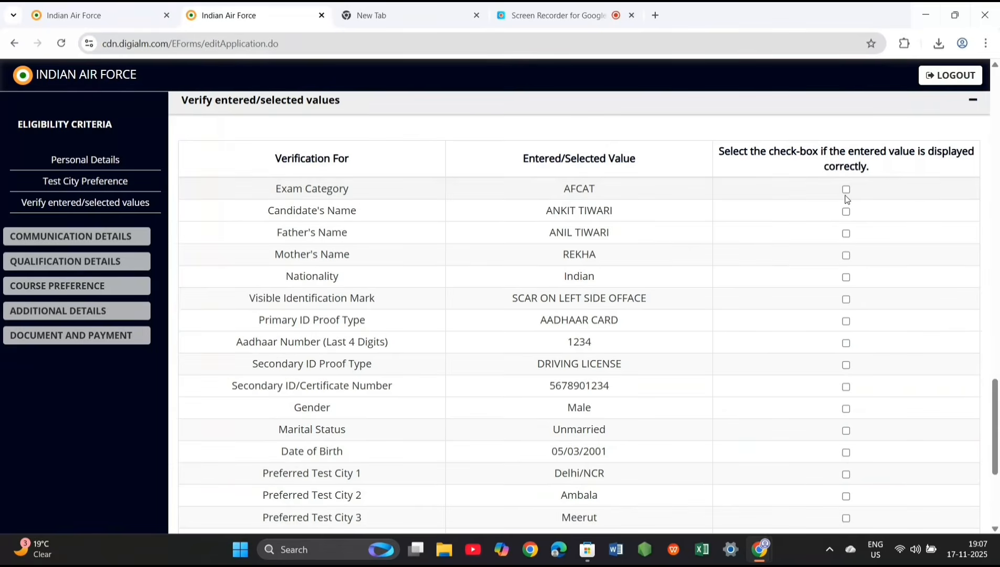
click(846, 189)
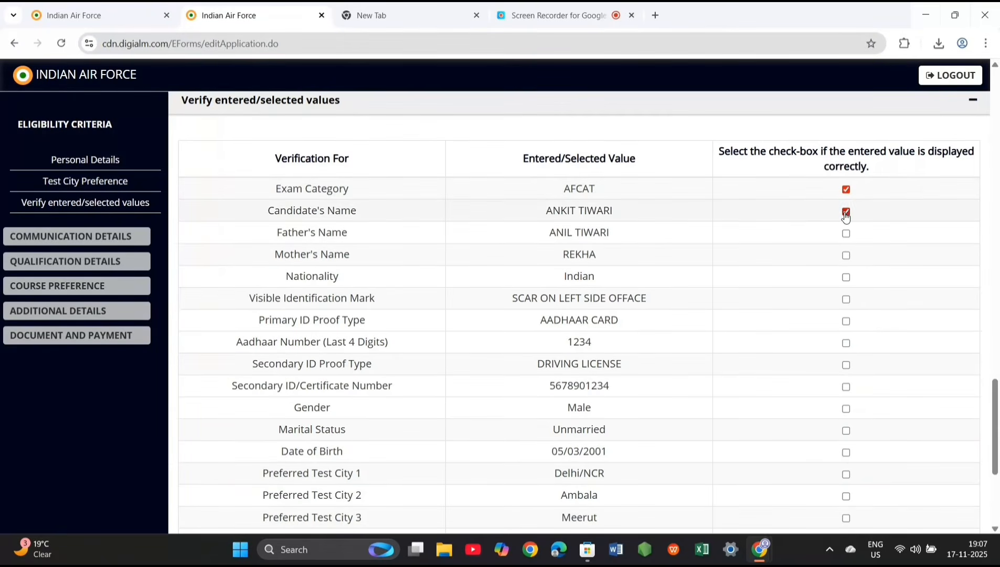
click(846, 233)
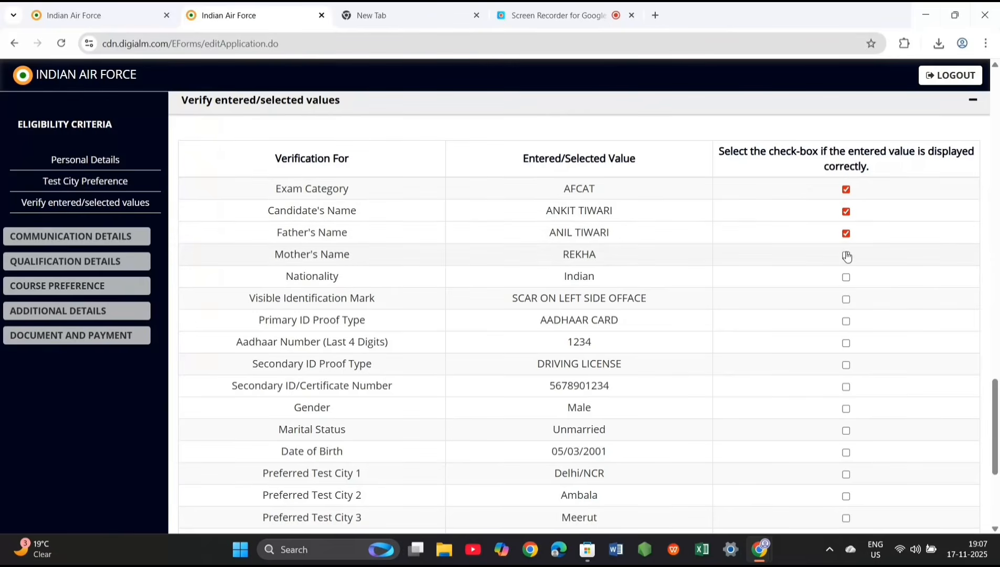
click(846, 256)
click(847, 276)
click(846, 297)
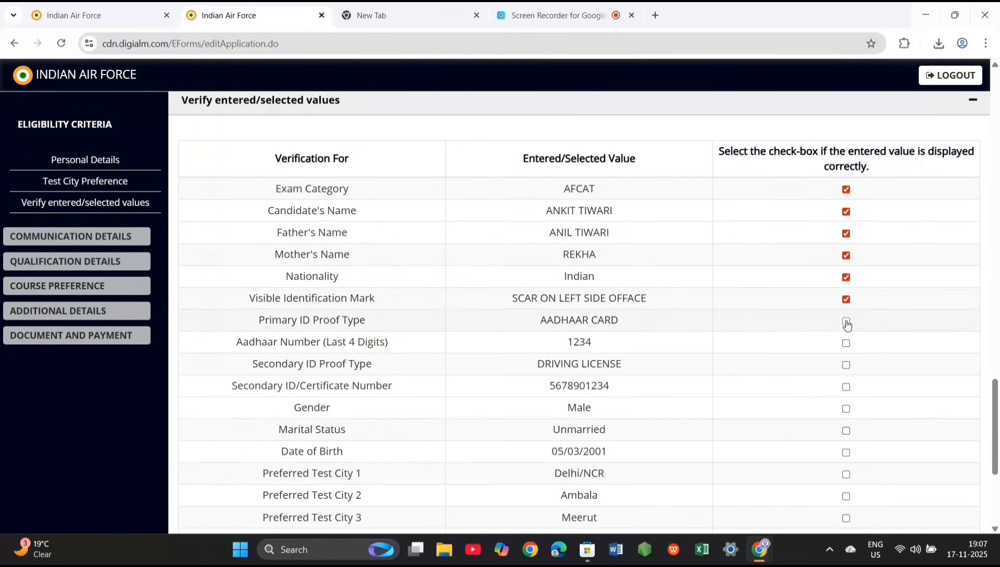
- Mark the primary and secondary ID details, gender, marital status and date of birth as correct in the verification table
scroll(846, 324, down, 1)
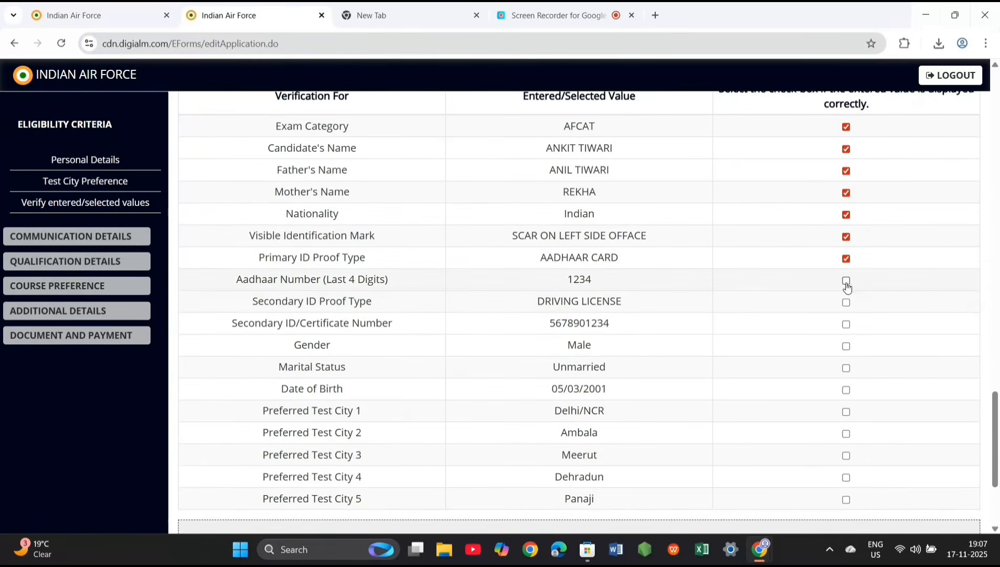
click(847, 283)
click(846, 304)
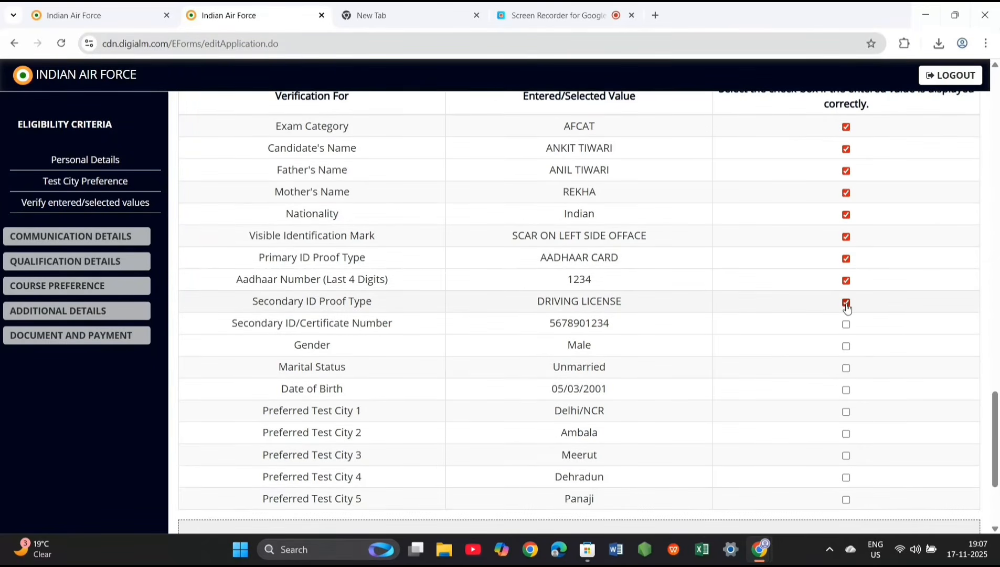
scroll(848, 320, down, 2)
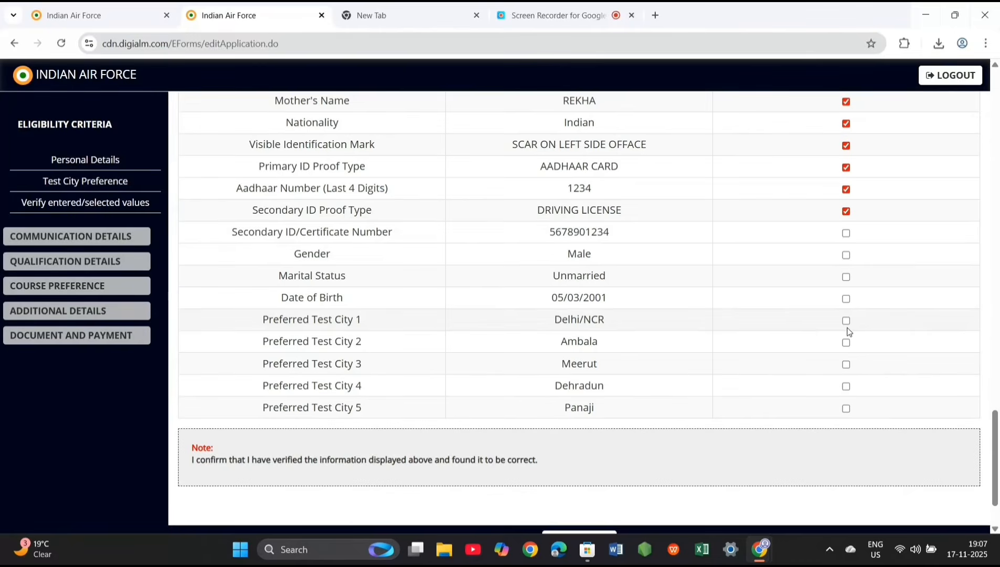
click(847, 233)
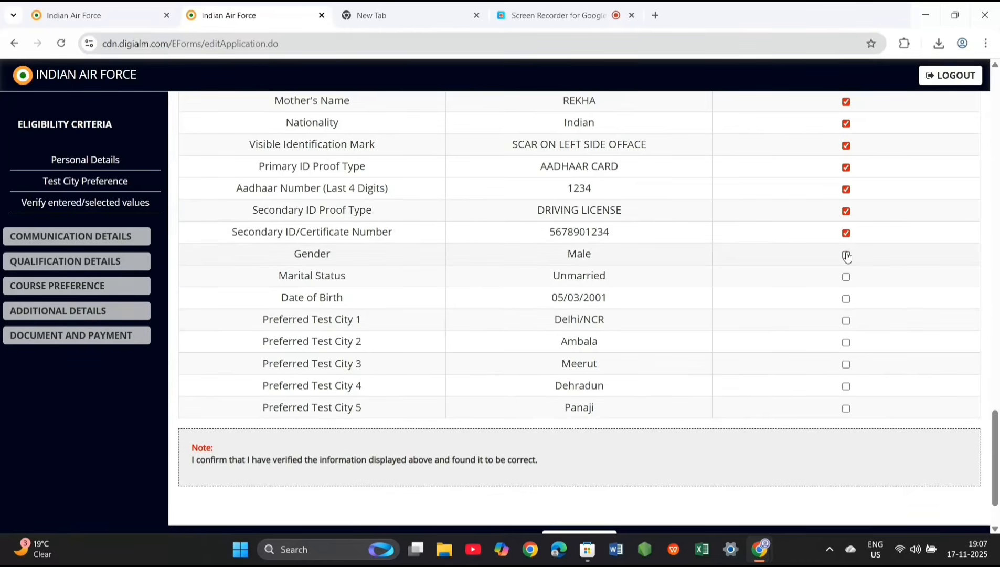
click(846, 276)
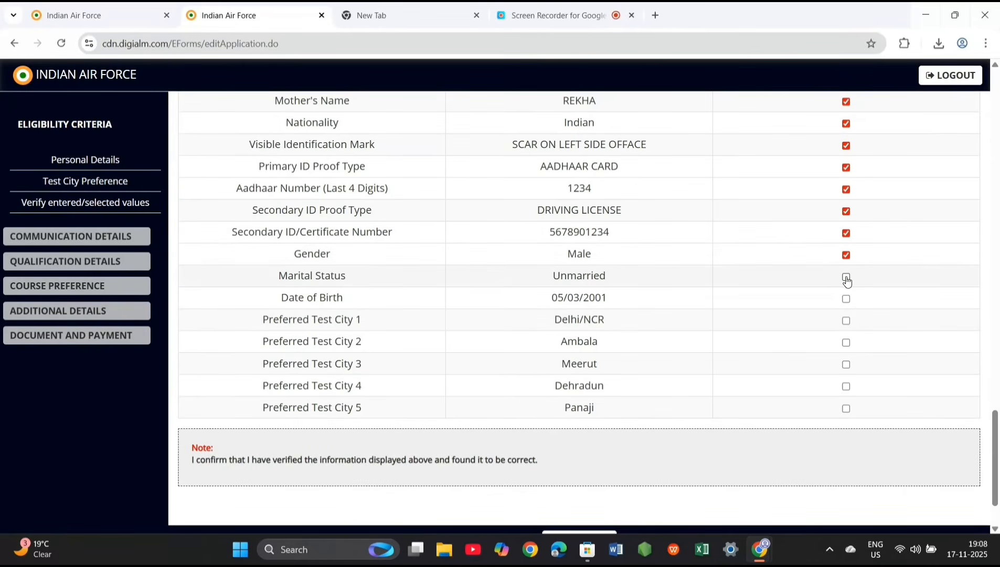
click(847, 300)
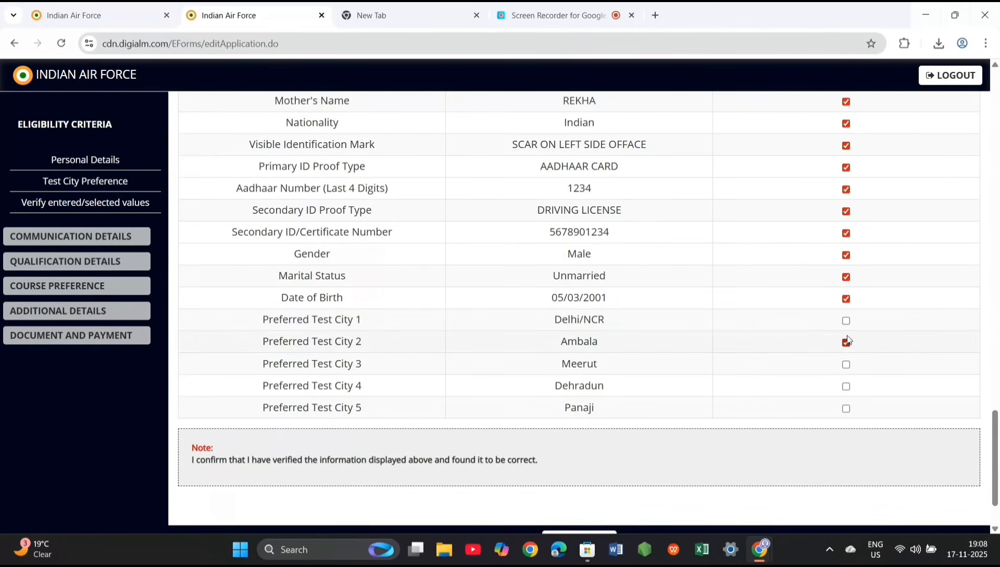
- Mark all five preferred test cities as correct and save the eligibility criteria to continue to the communication details
click(846, 320)
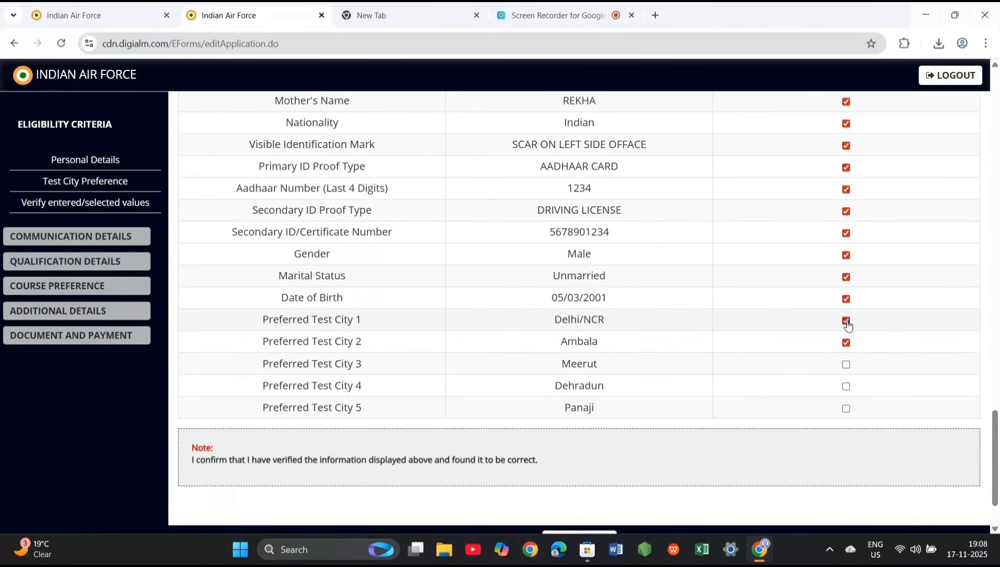
click(846, 366)
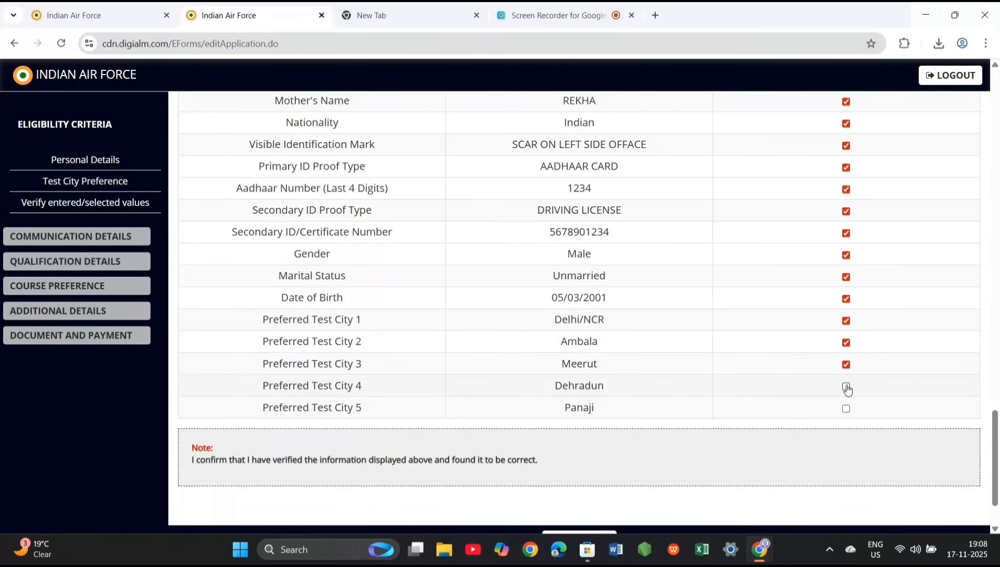
click(846, 387)
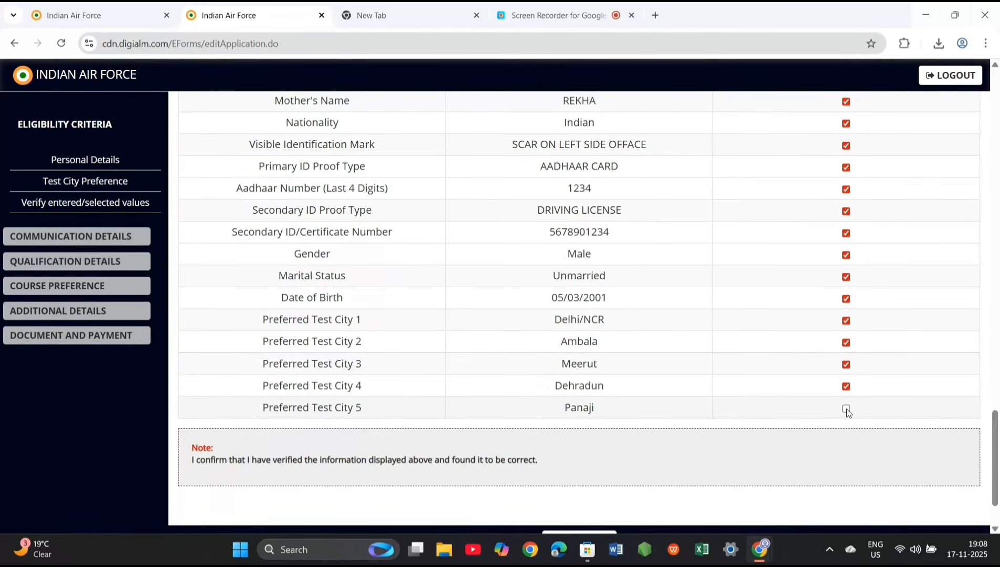
click(846, 408)
scroll(848, 413, down, 2)
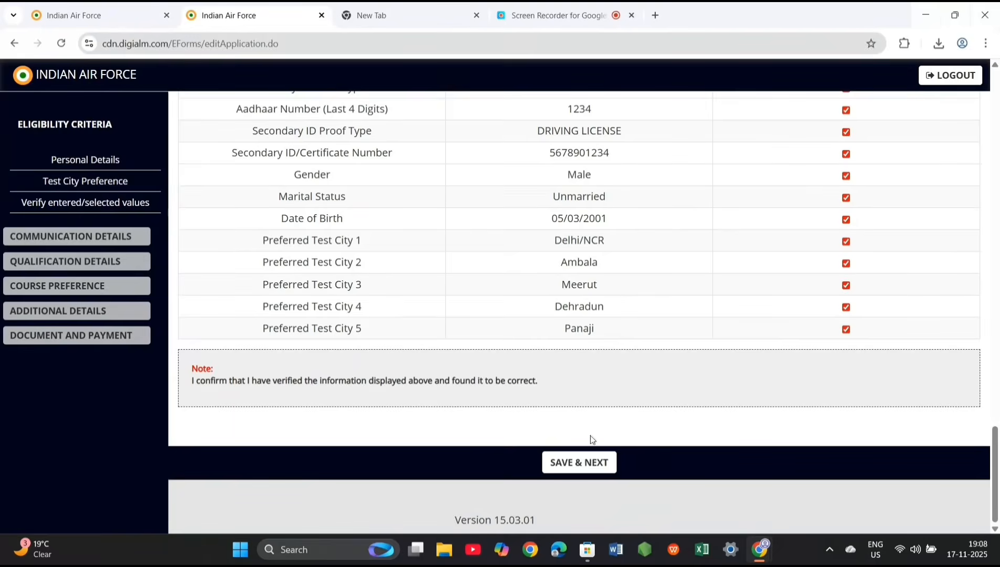
click(569, 463)
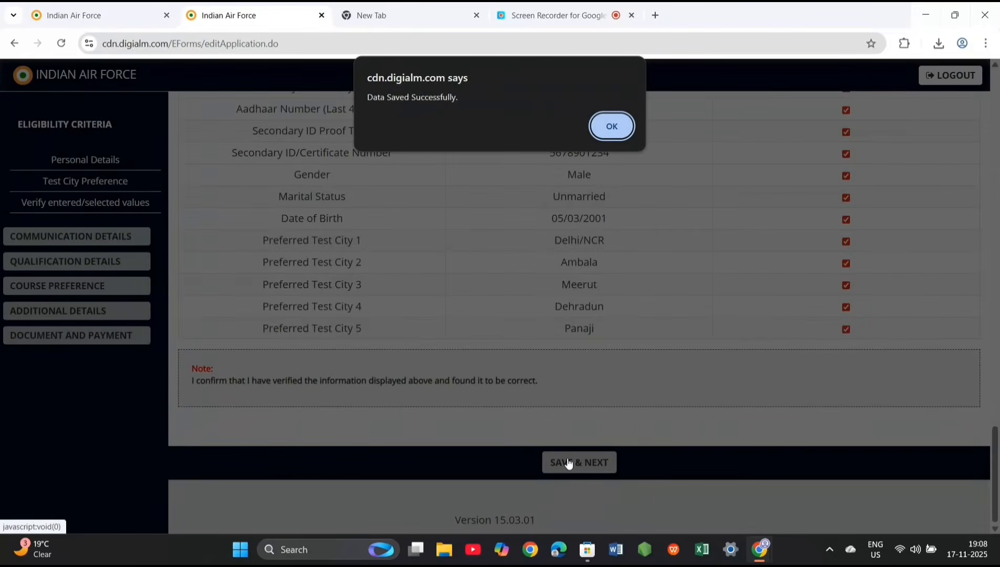
click(612, 127)
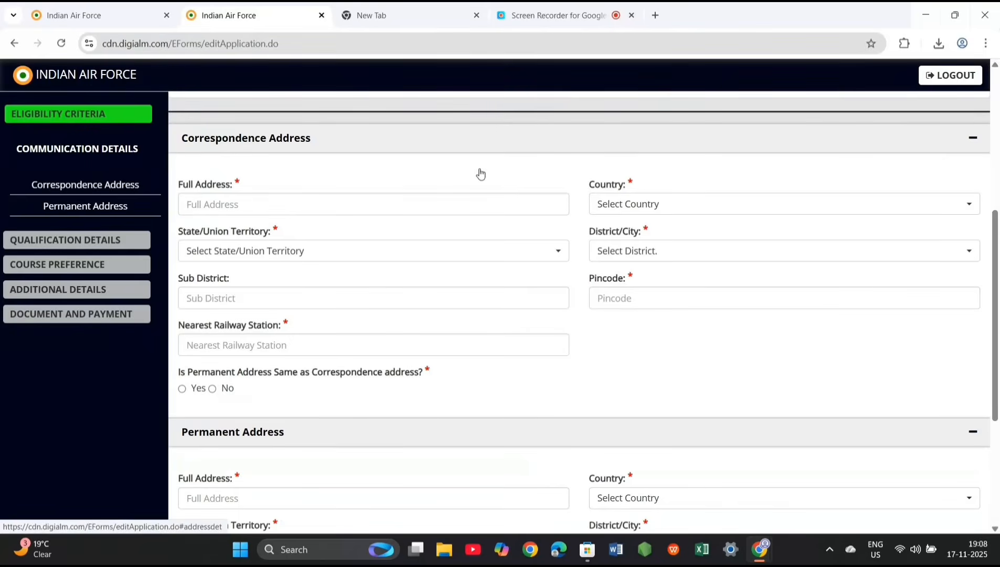
- Enter the candidate's full address in the correspondence address section
click(393, 195)
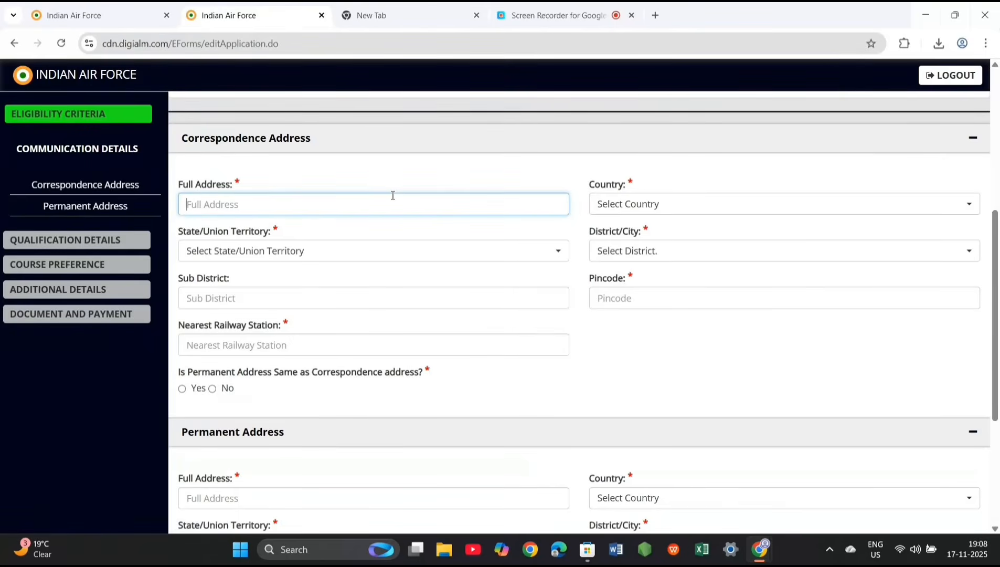
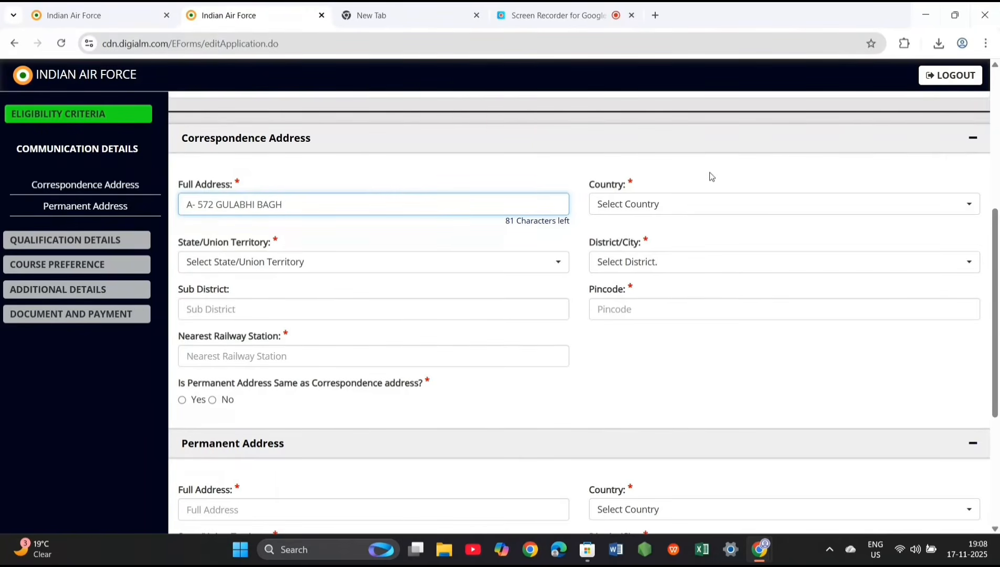
- Set the correspondence address's country to India and its state/union territory to Delhi - NCR
click(695, 208)
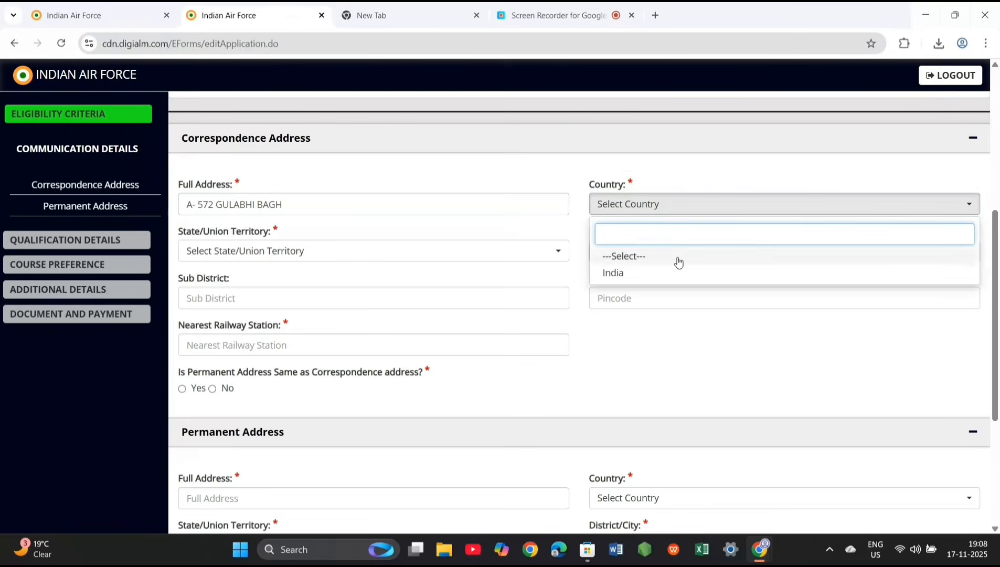
click(671, 272)
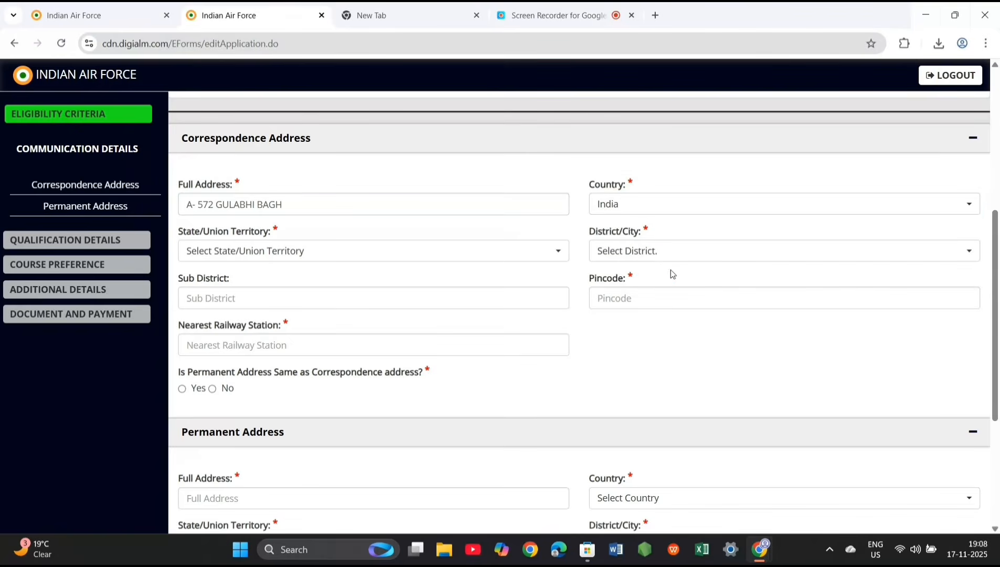
click(529, 256)
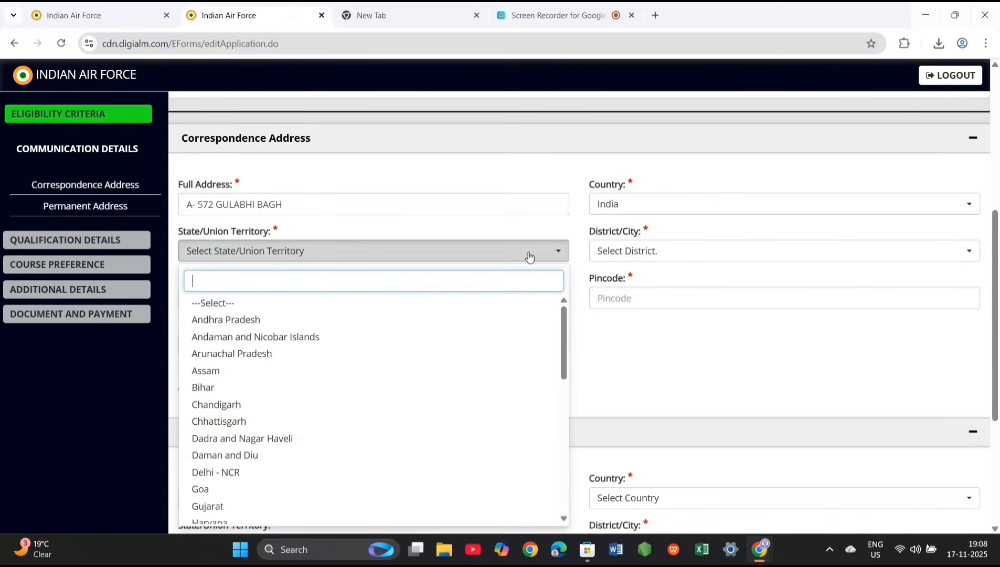
text(DE)
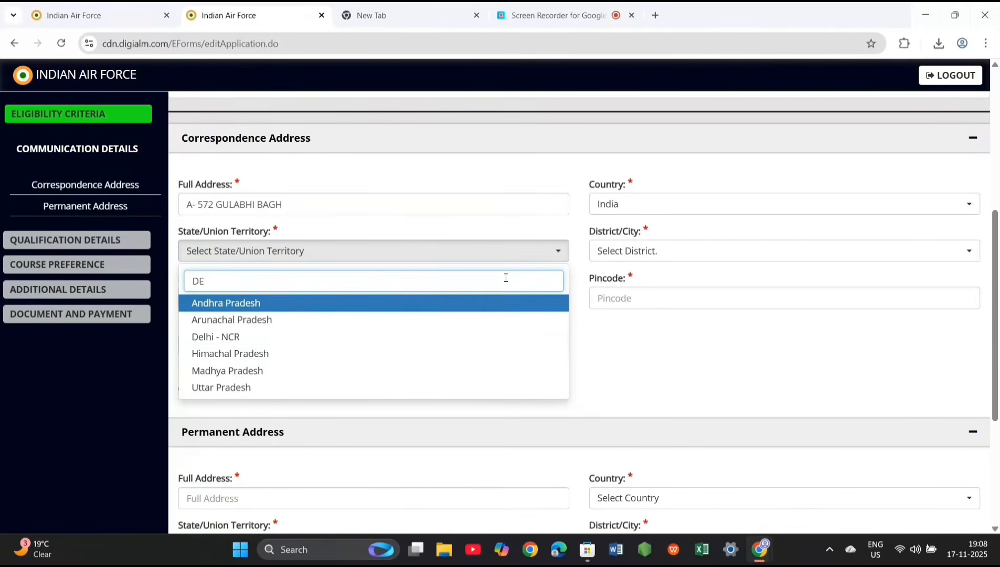
click(424, 337)
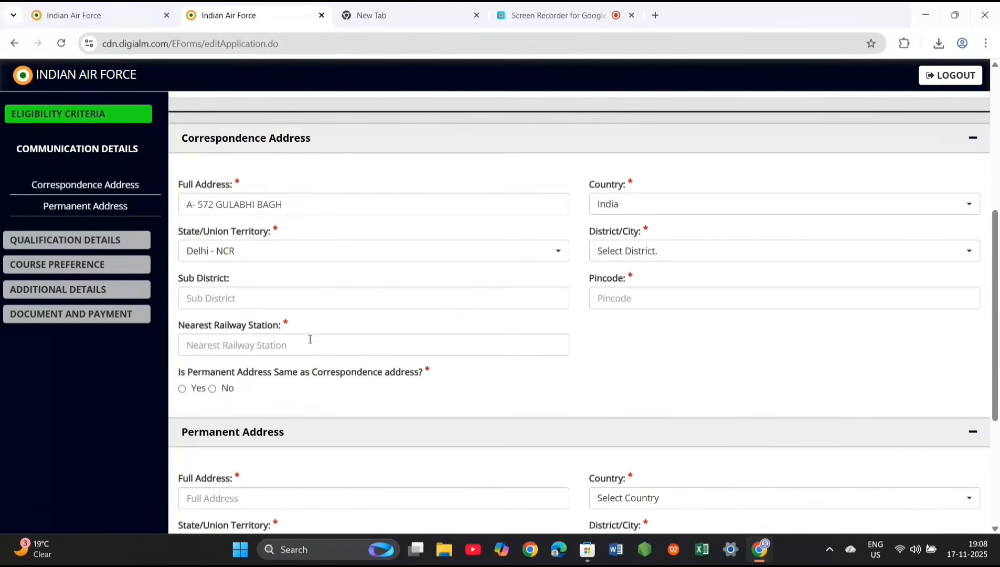
- Set the correspondence address's district/city to North West Delhi and fill in the candidate's sub district
click(658, 262)
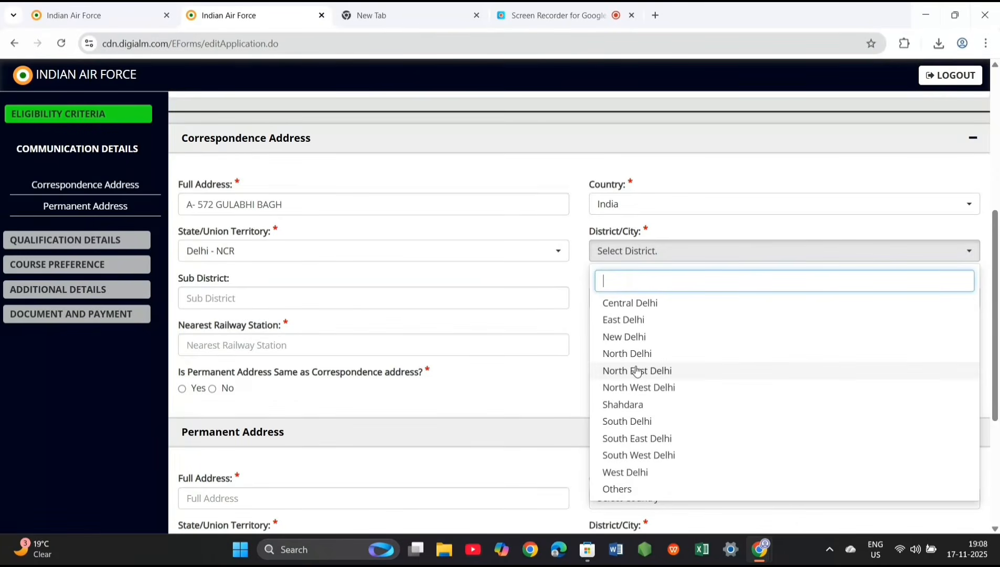
click(637, 389)
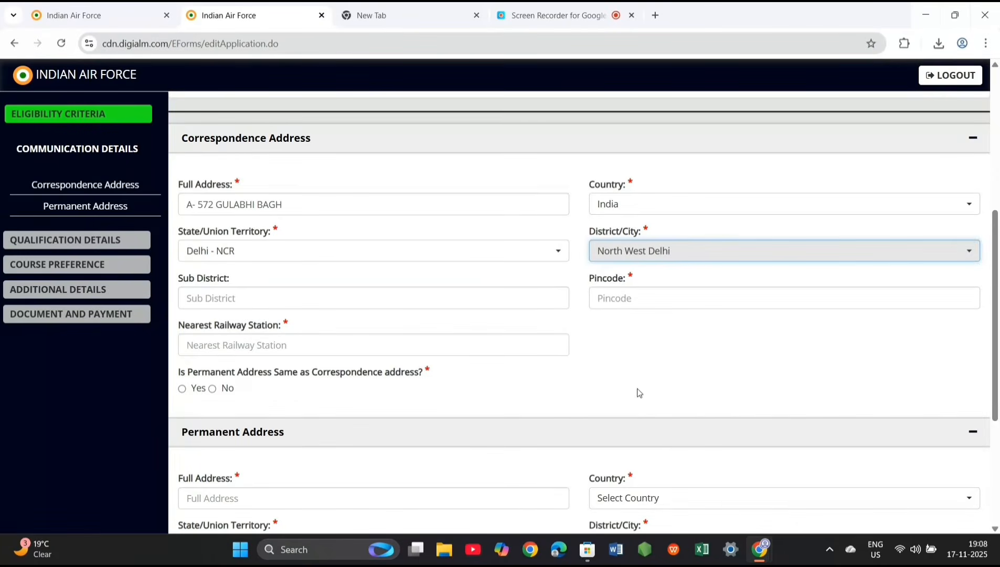
click(373, 298)
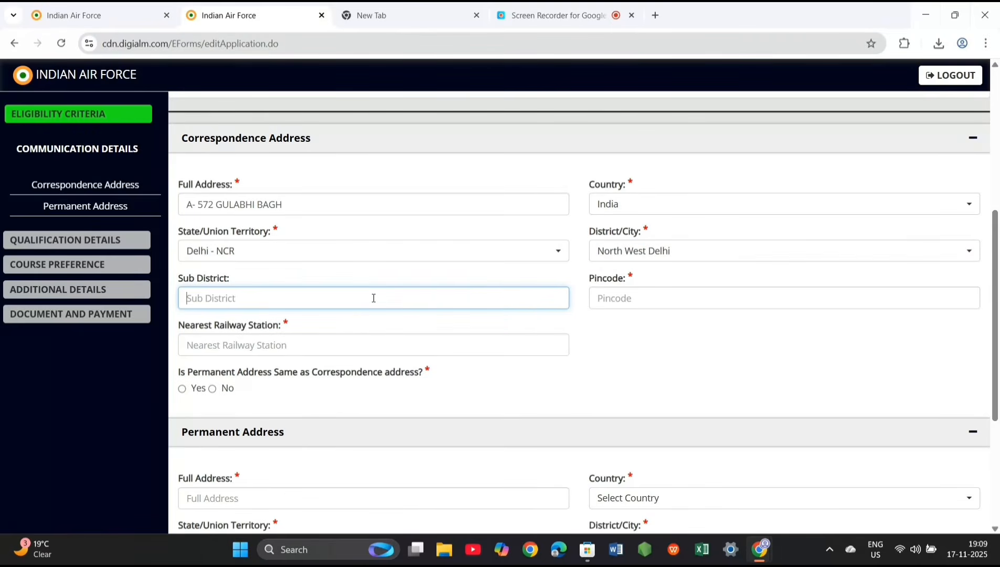
text(G)
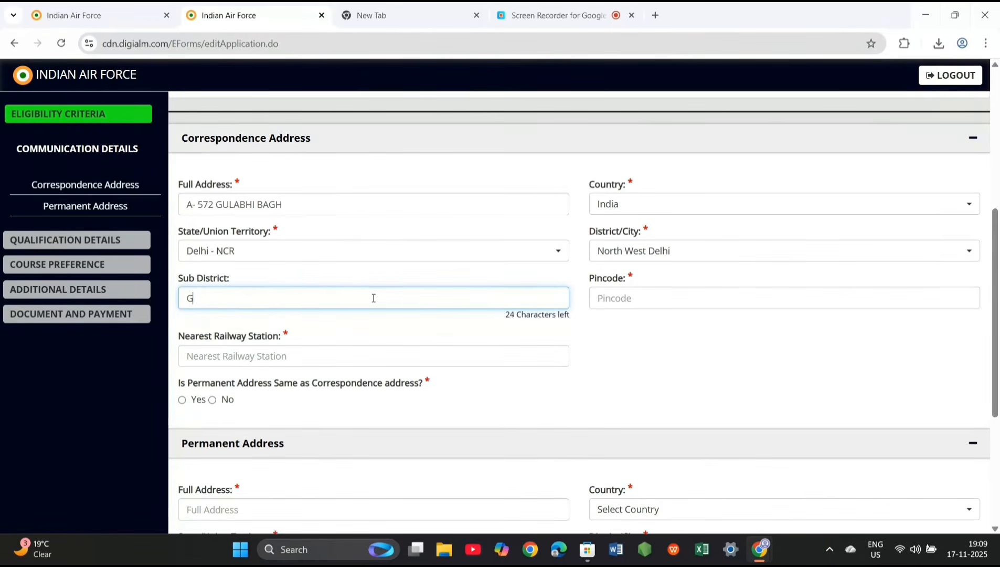
text(ULABHI BAGH)
- Enter the correspondence address's postal pincode and set the nearest railway station to NEW DELHI NDLS
click(626, 308)
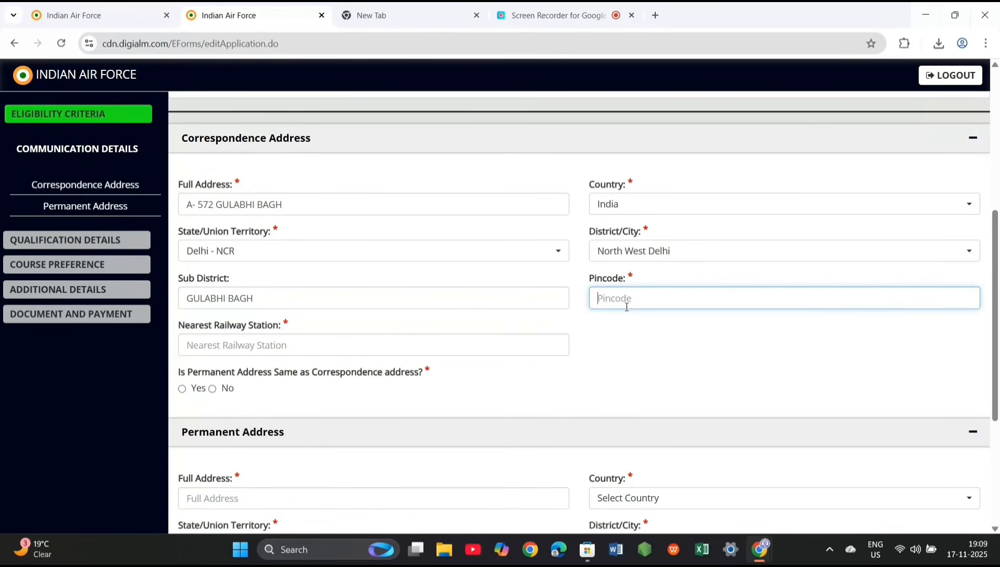
text(7)
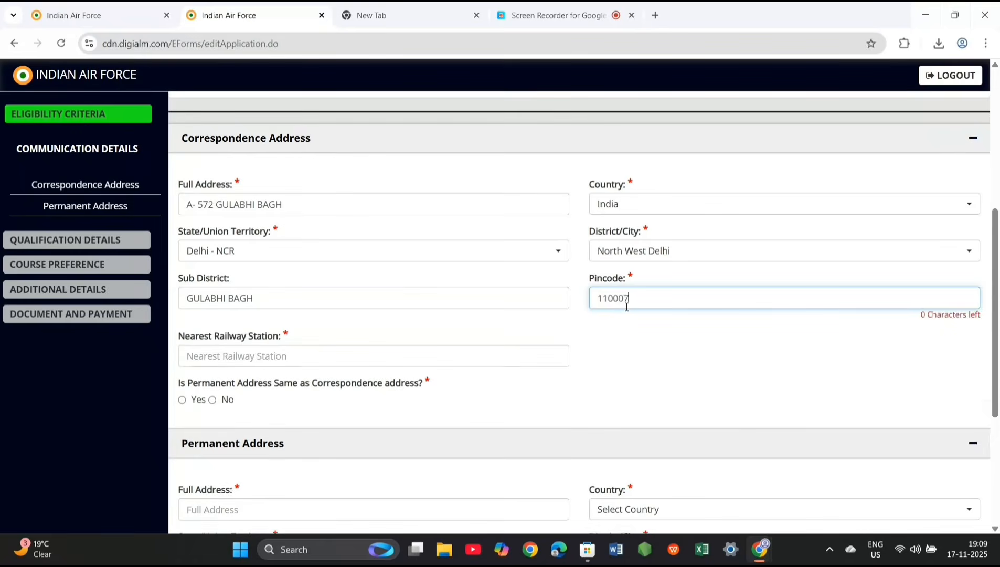
scroll(627, 307, down, 1)
click(541, 285)
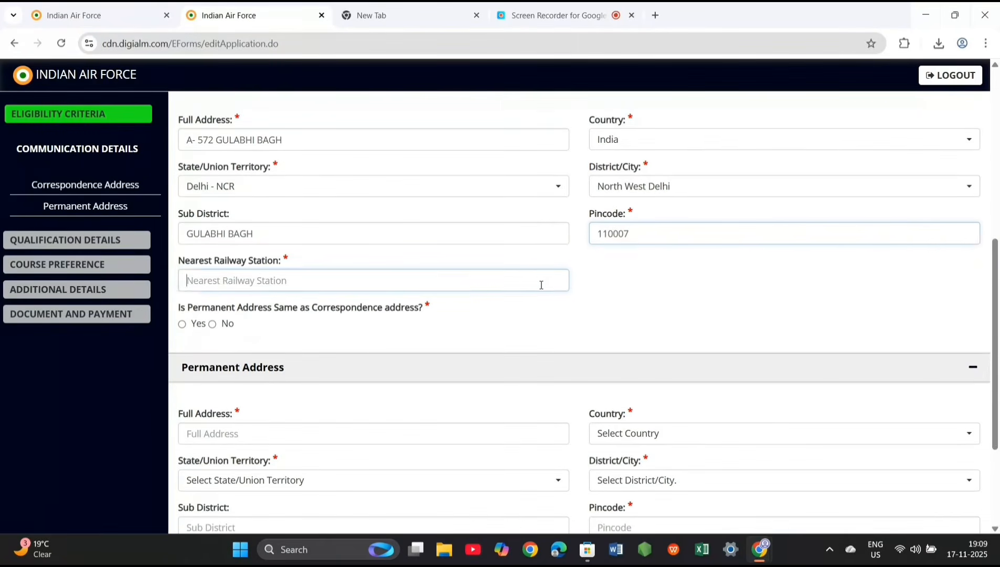
text(NEW)
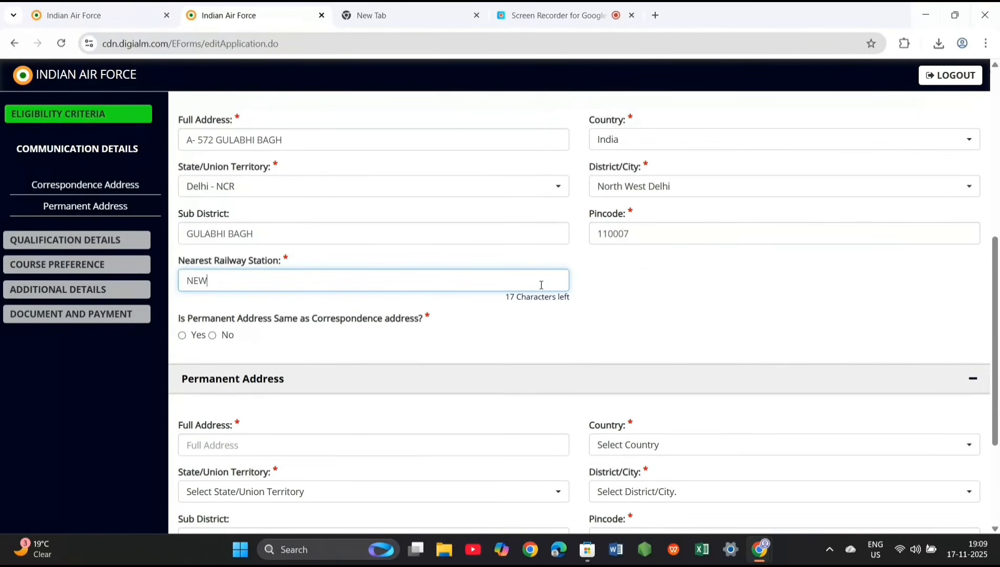
text( DELHI NDLS)
- Mark the permanent address as the same as the correspondence address and save the communication details to continue to the qualification details
scroll(541, 284, down, 2)
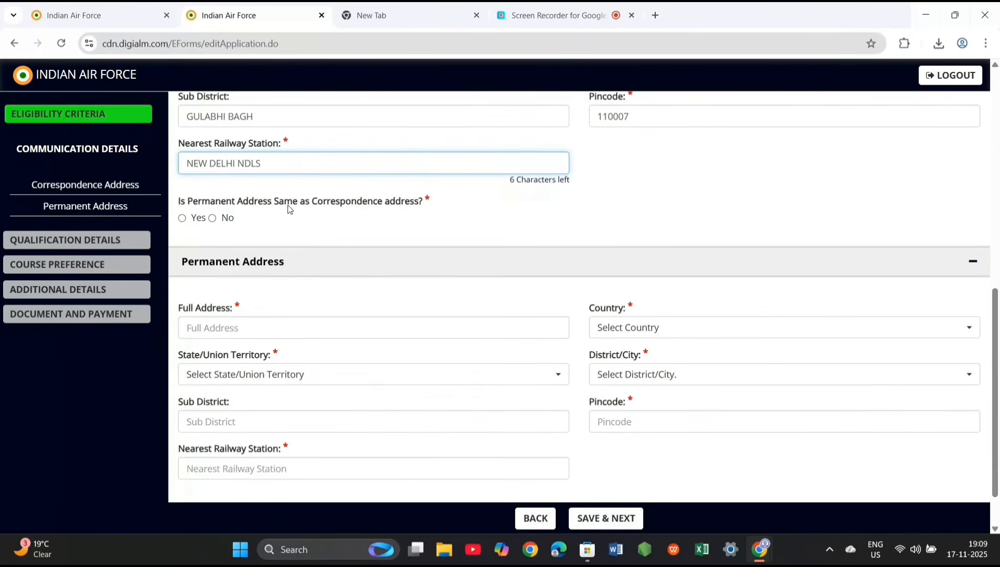
click(180, 226)
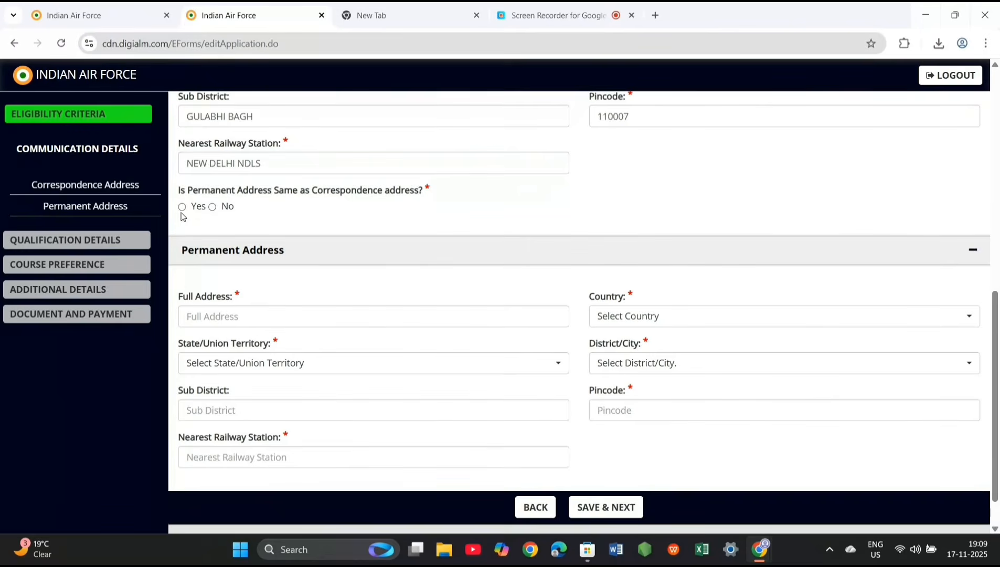
click(183, 208)
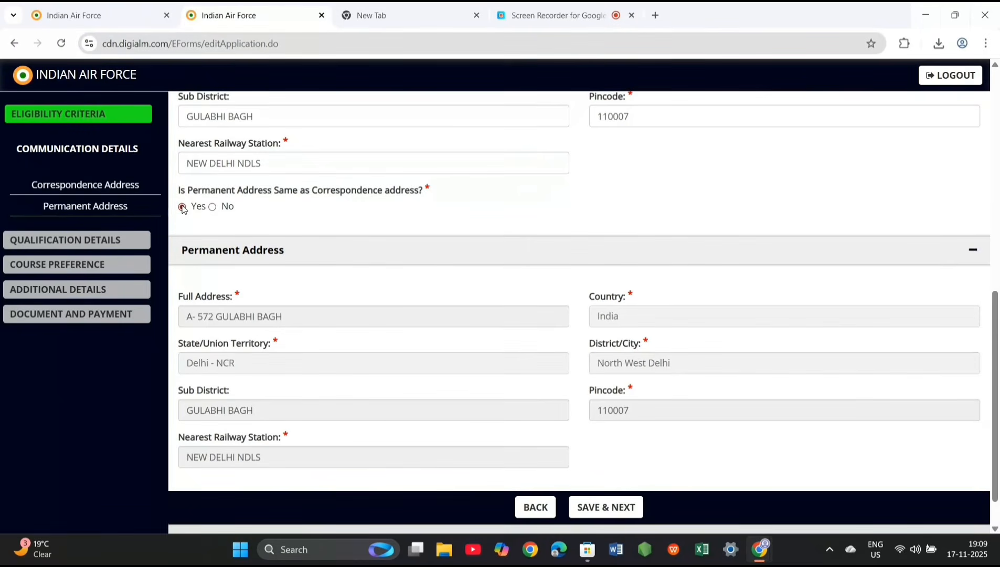
click(599, 508)
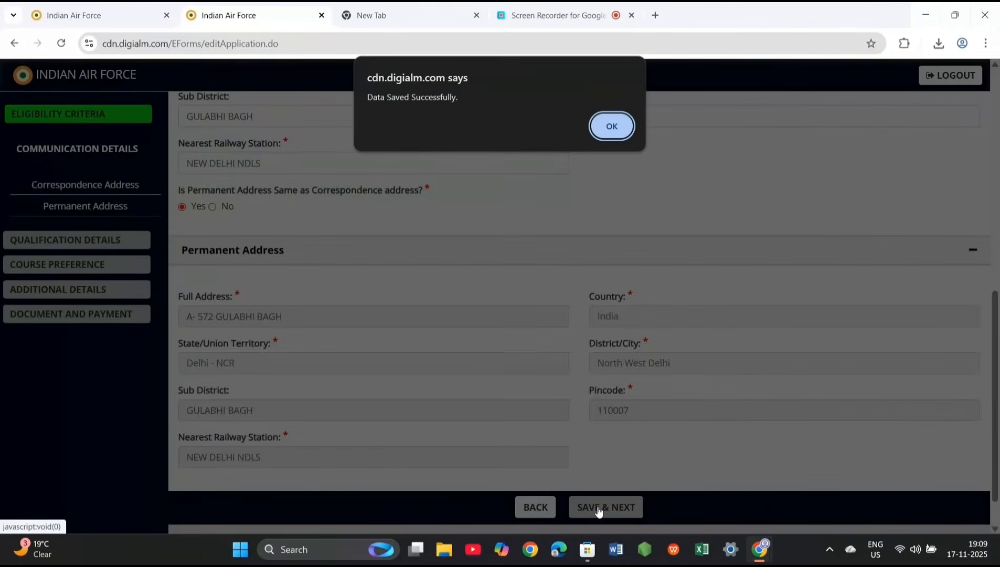
click(616, 125)
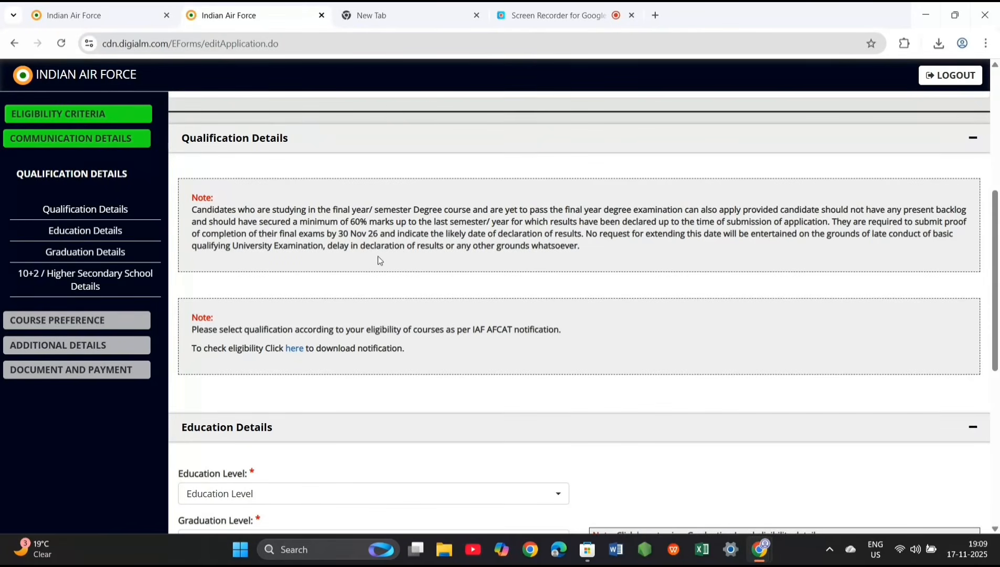
- Set the education level to 10+2 [+] Graduation in the education details
scroll(378, 256, down, 2)
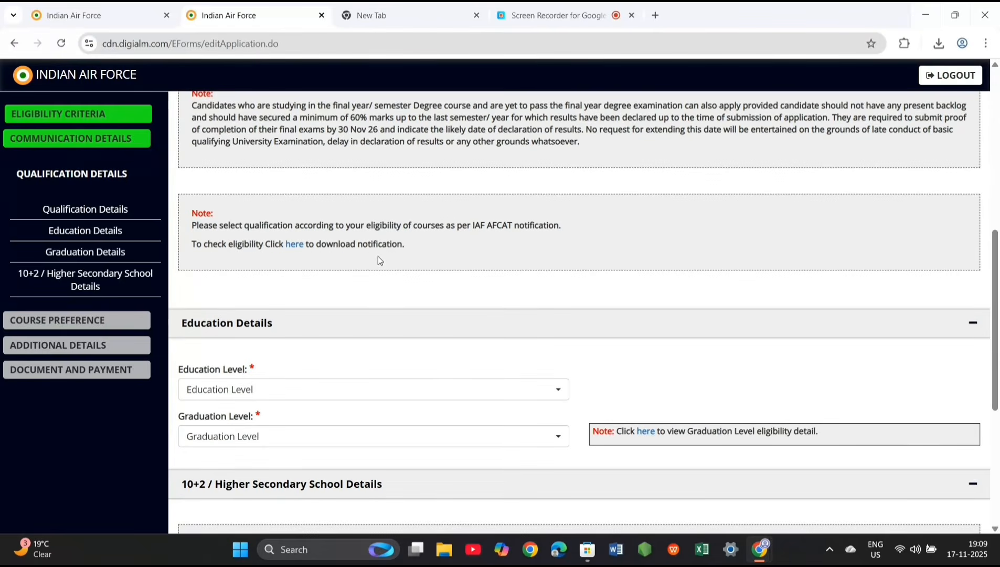
scroll(379, 260, down, 2)
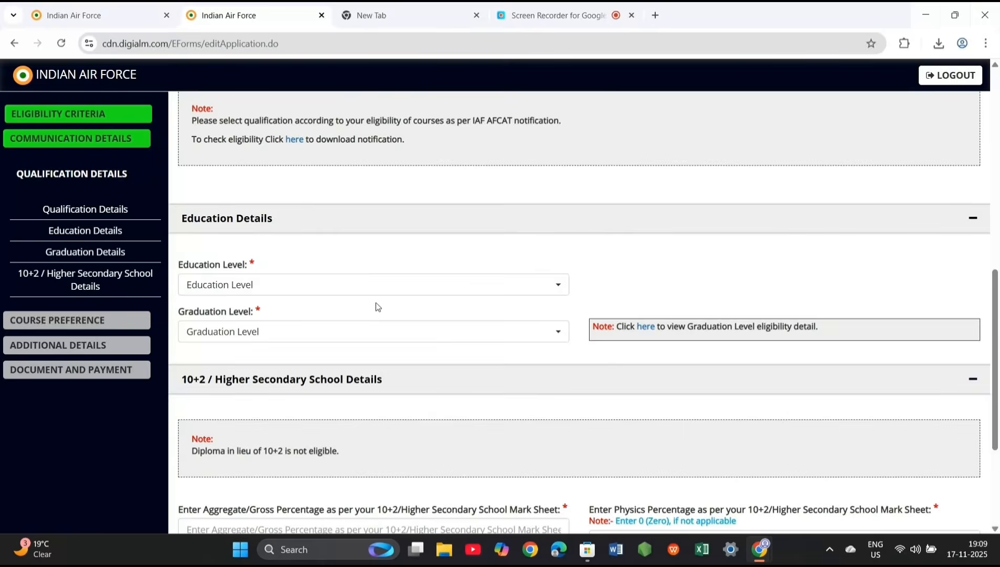
click(380, 294)
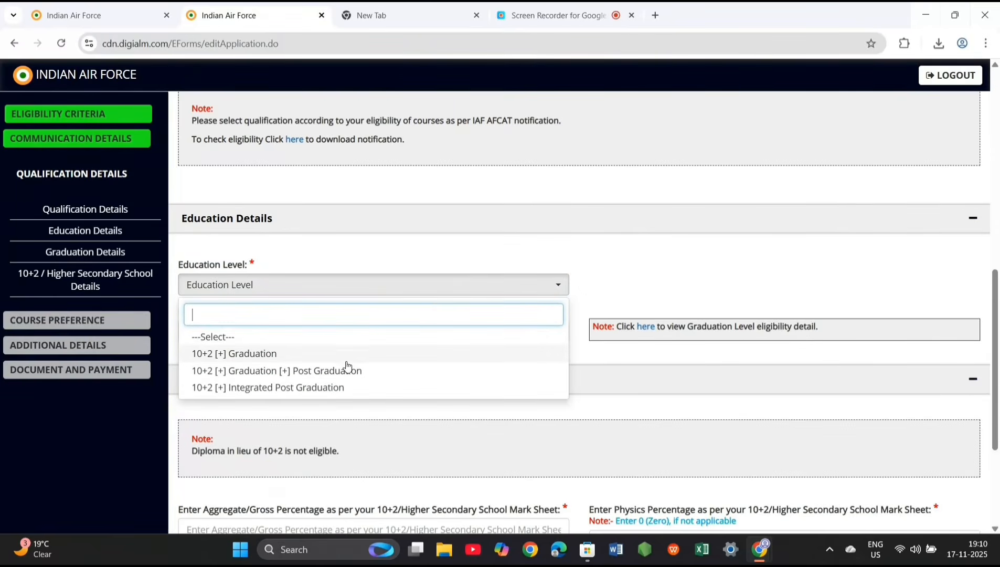
click(331, 354)
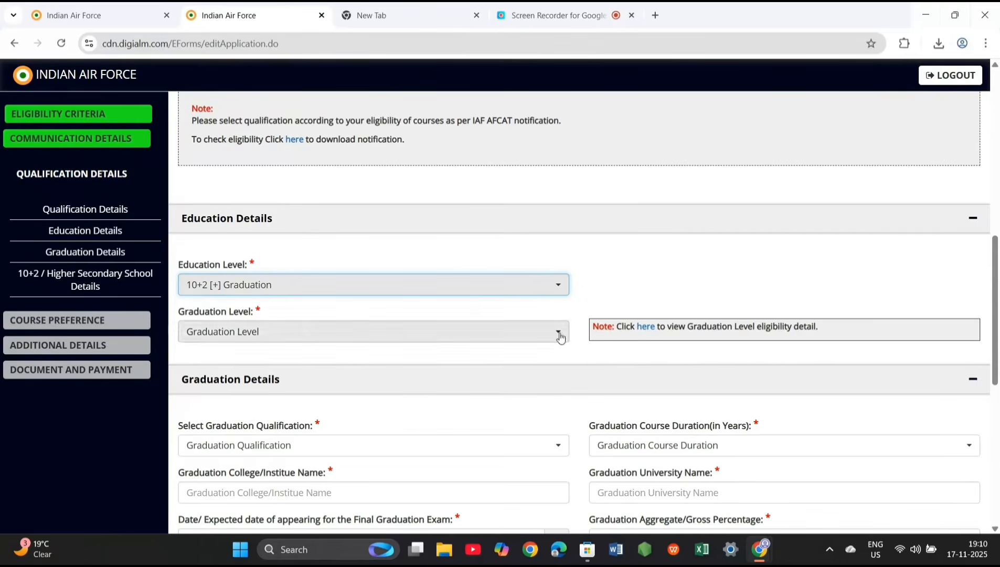
scroll(528, 379, down, 3)
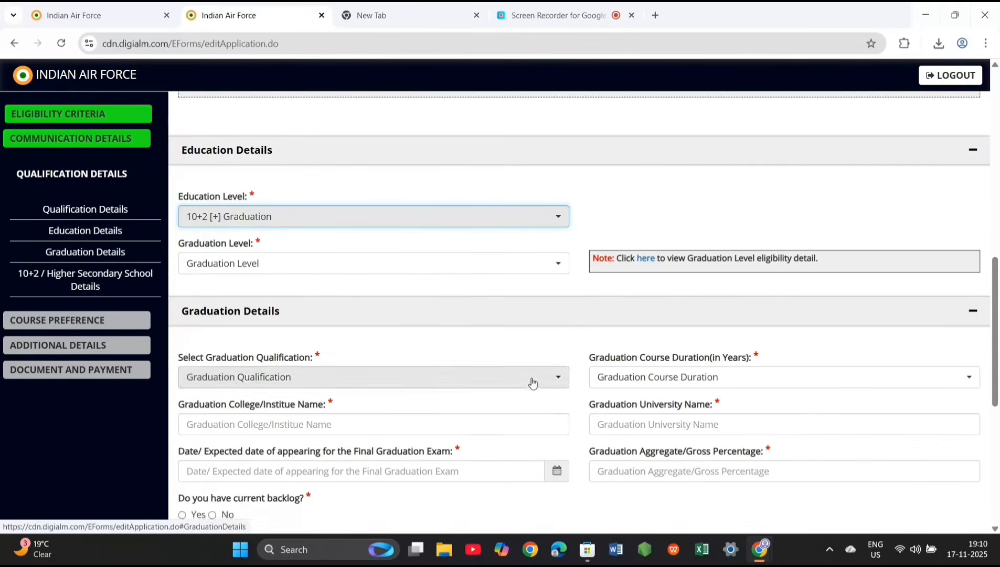
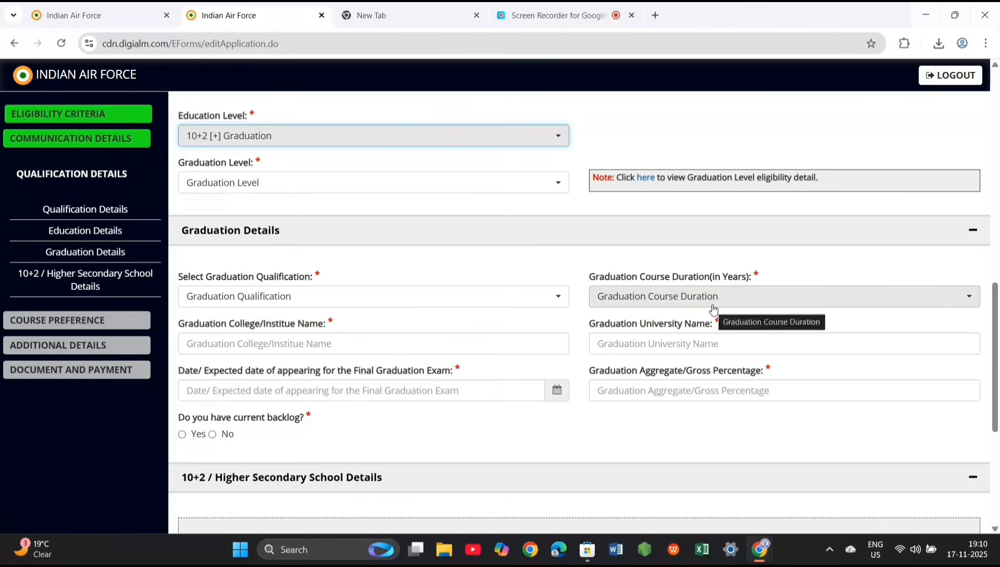
- Set the graduation course duration to 3 years and enter RAMJAS COLLEGE as the graduation college name
click(629, 297)
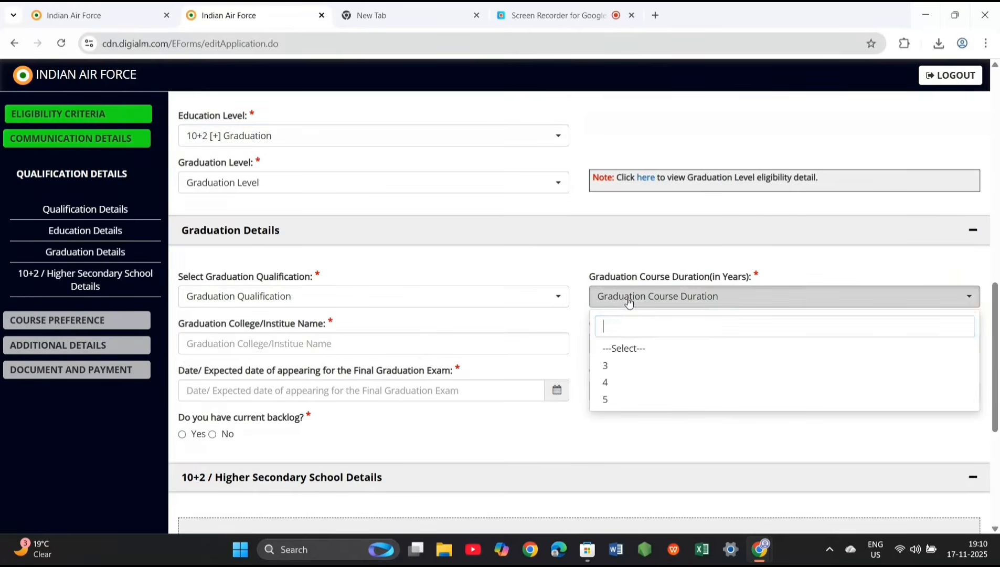
click(612, 369)
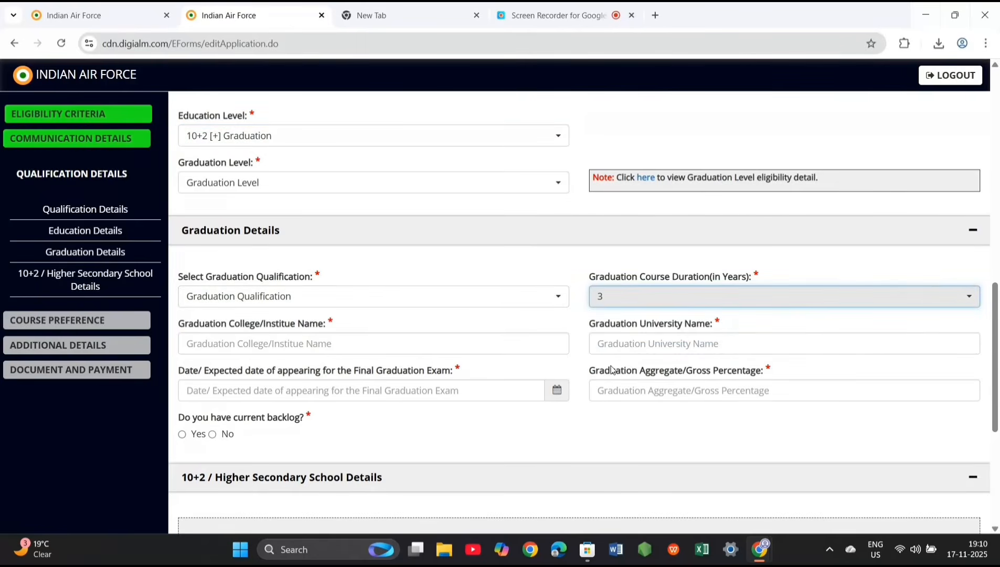
click(465, 344)
text(RAMJ)
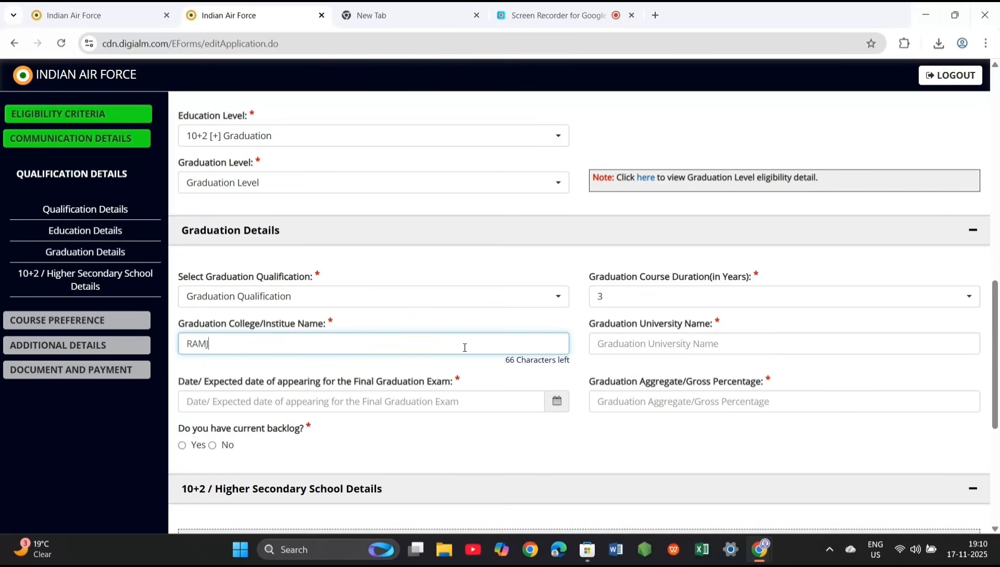
text(AS COLLEGE)
- Enter UNIVERSITY OF DELHI as the graduation university name
click(711, 350)
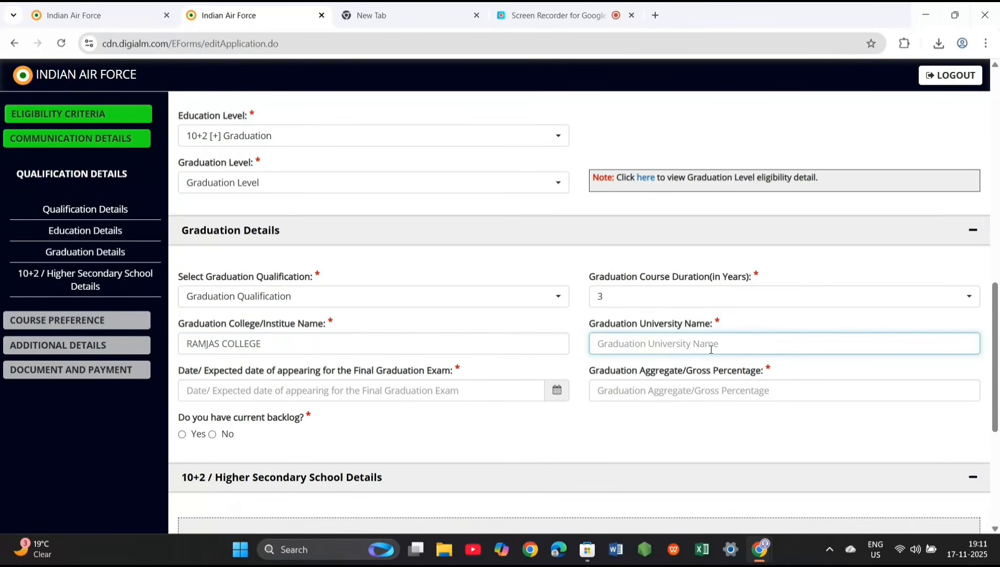
text(DELHI UN)
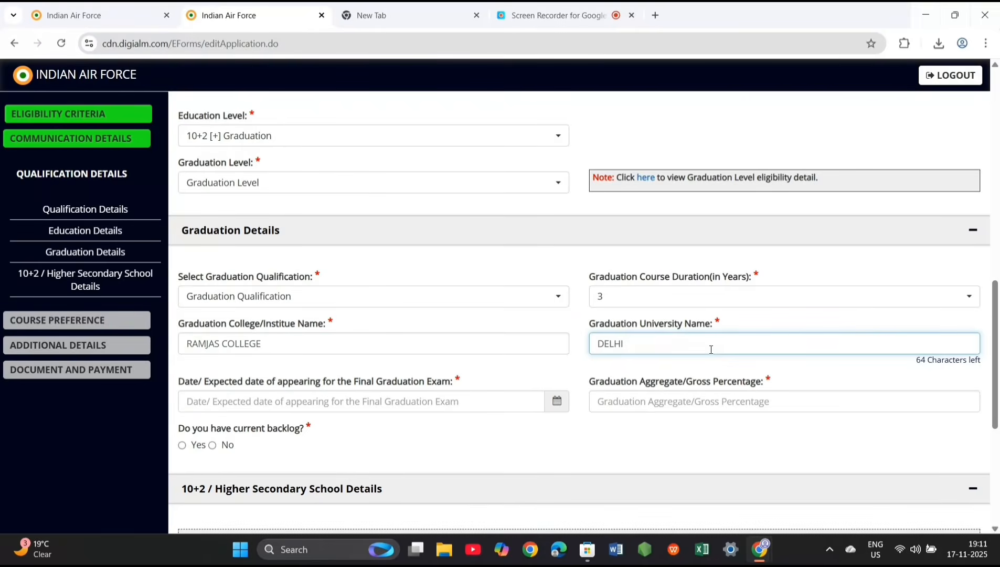
key(BackSpace)
key(BackSpace)
key(BackSpace)
key(BackSpace)
key(BackSpace)
key(BackSpace)
key(BackSpace)
key(BackSpace)
text(UNIVERSITY OF DELHI)
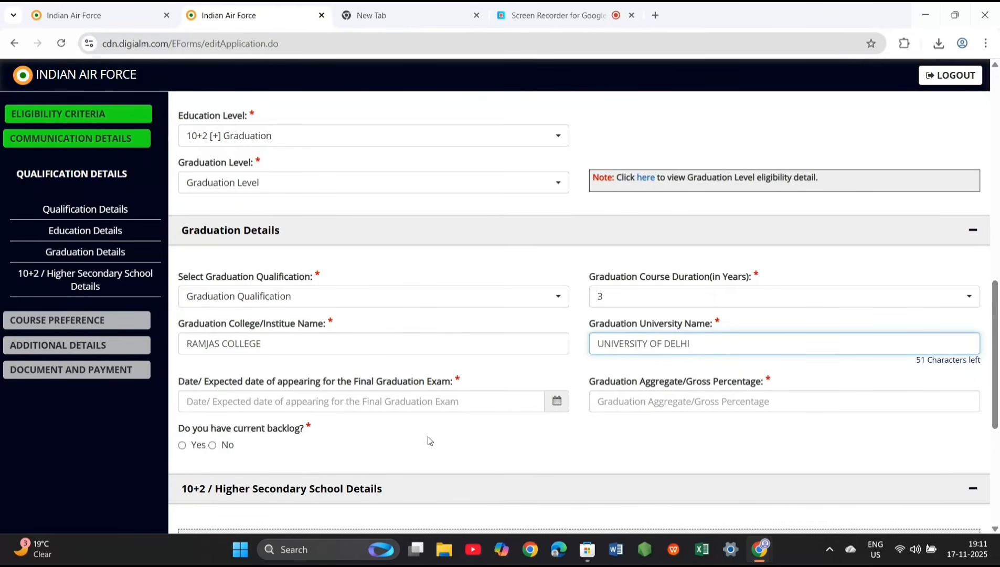
- Set the date of appearing for the final graduation exam to 14/07/2025
click(393, 400)
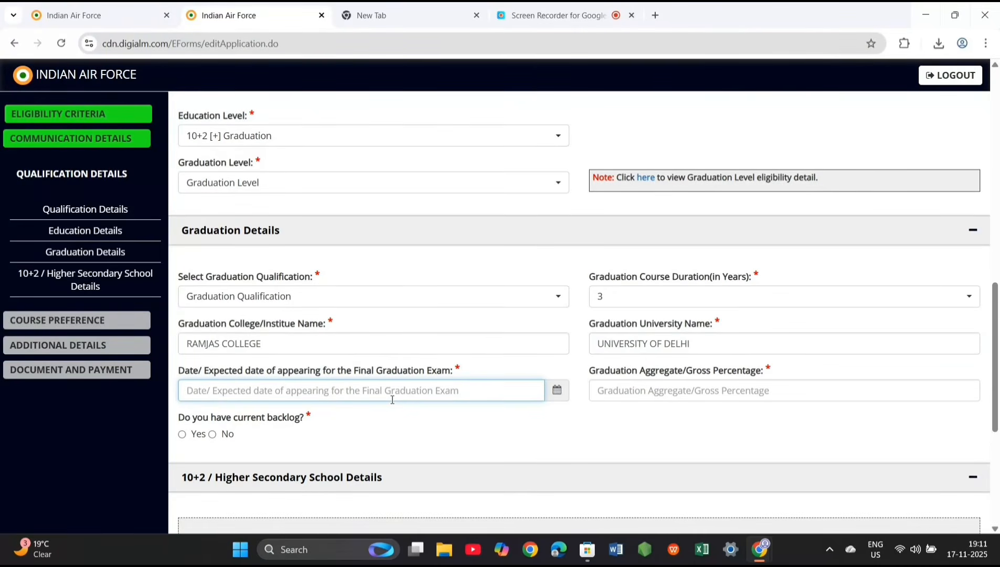
click(560, 400)
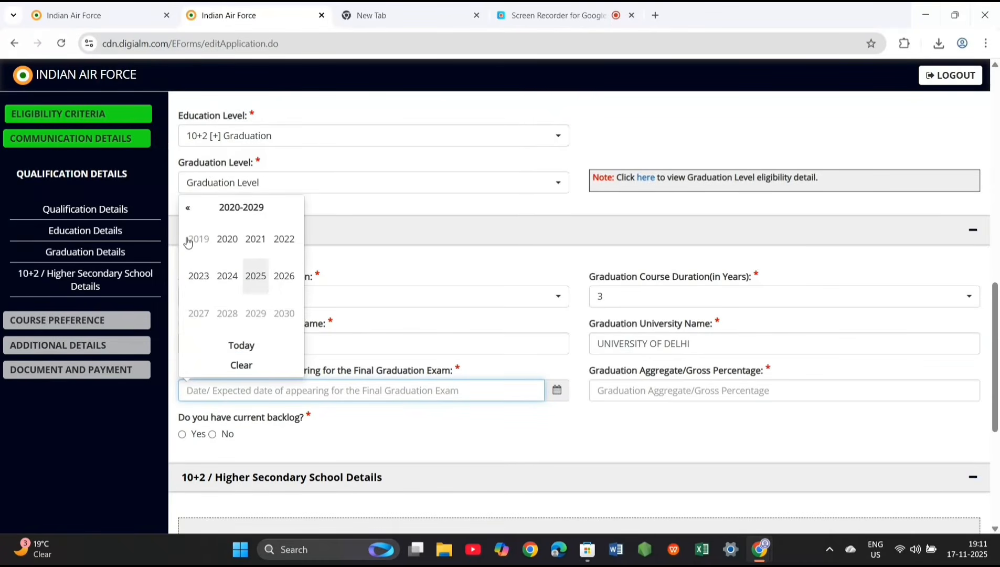
click(258, 278)
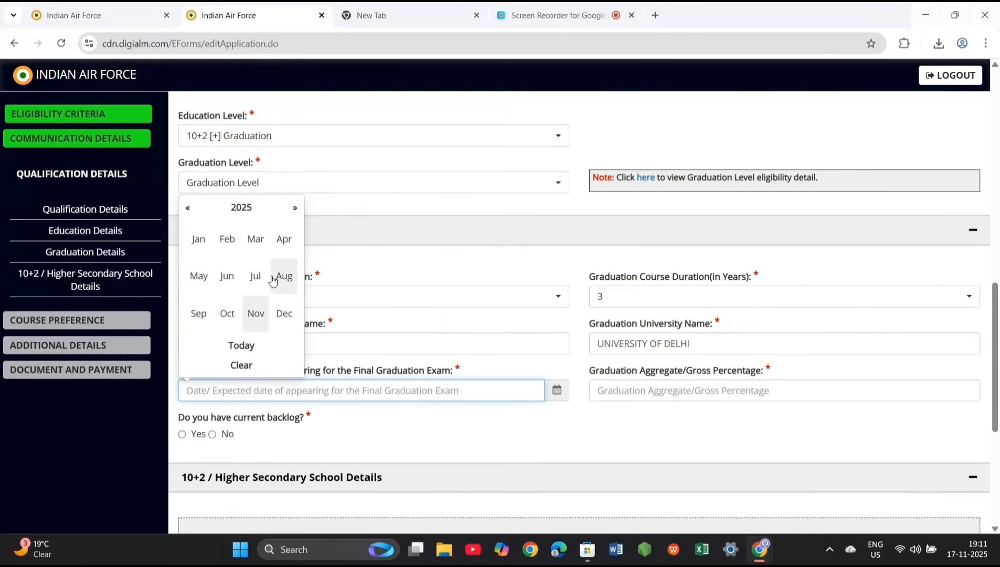
click(255, 277)
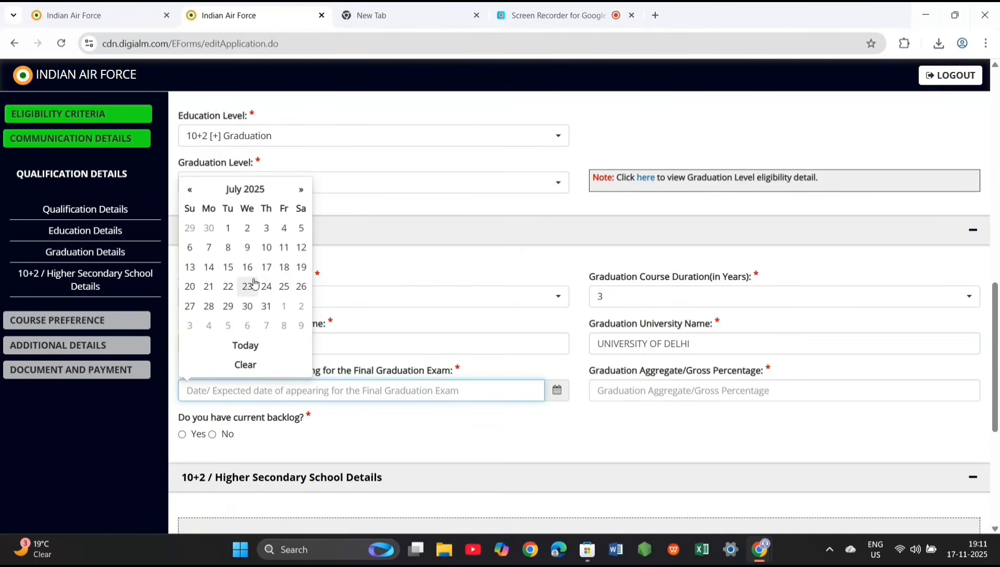
click(213, 266)
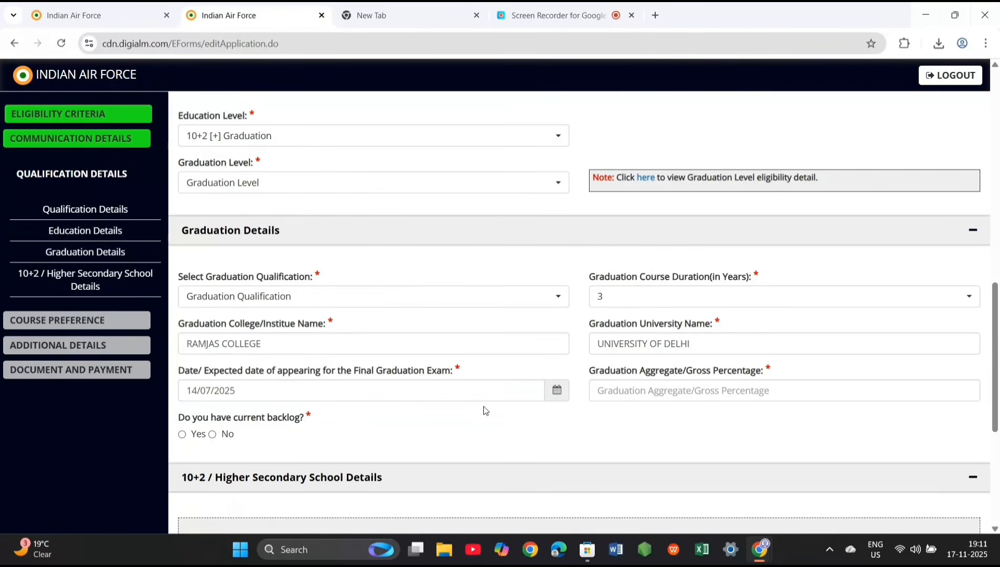
scroll(534, 408, down, 1)
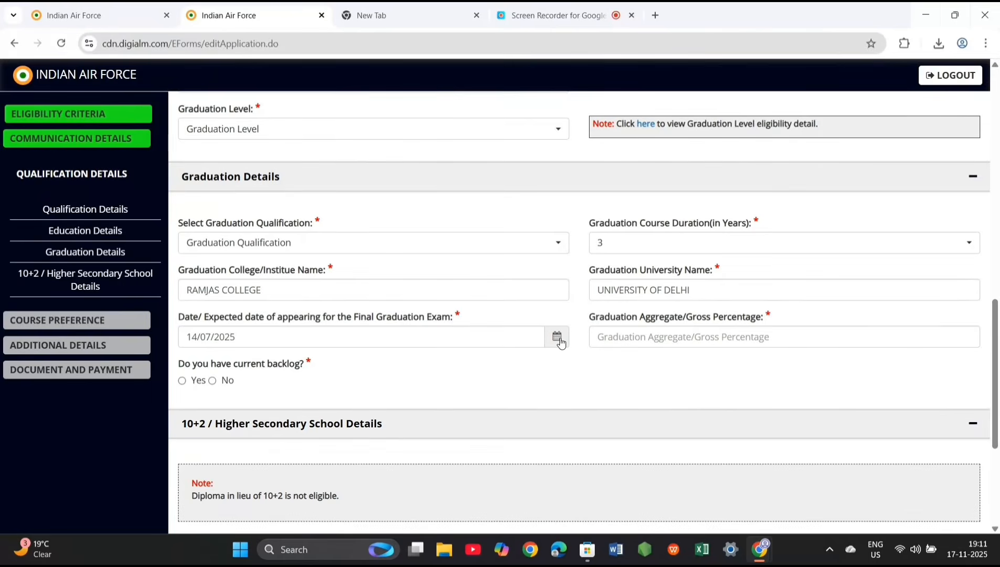
click(617, 343)
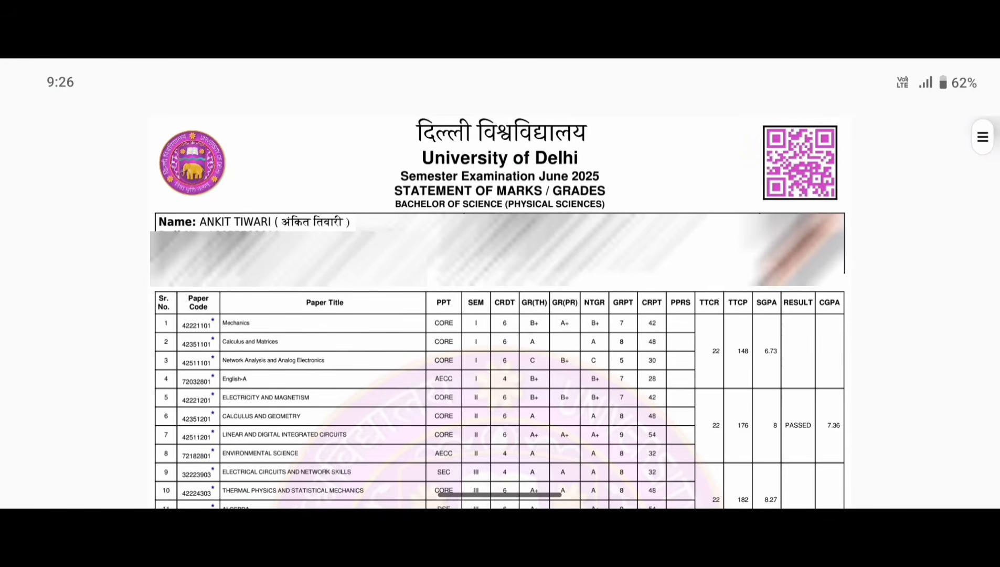
scroll(498, 310, down, 10)
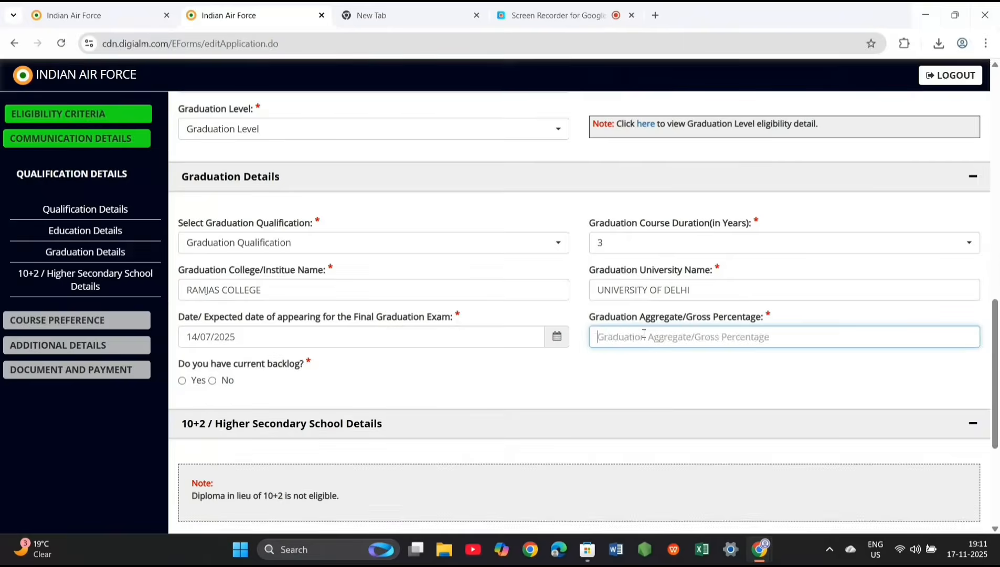
text(6)
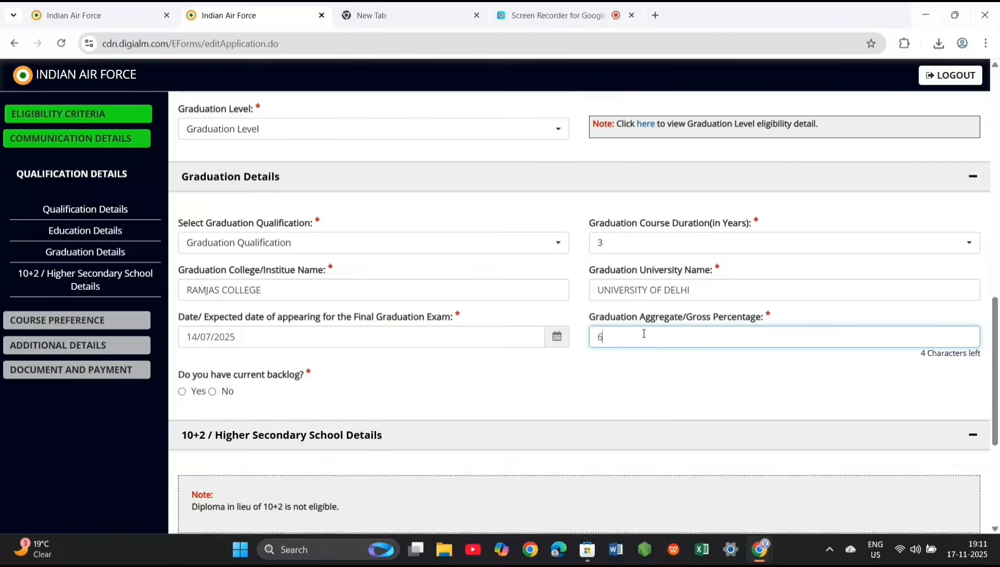
text(.7)
click(212, 391)
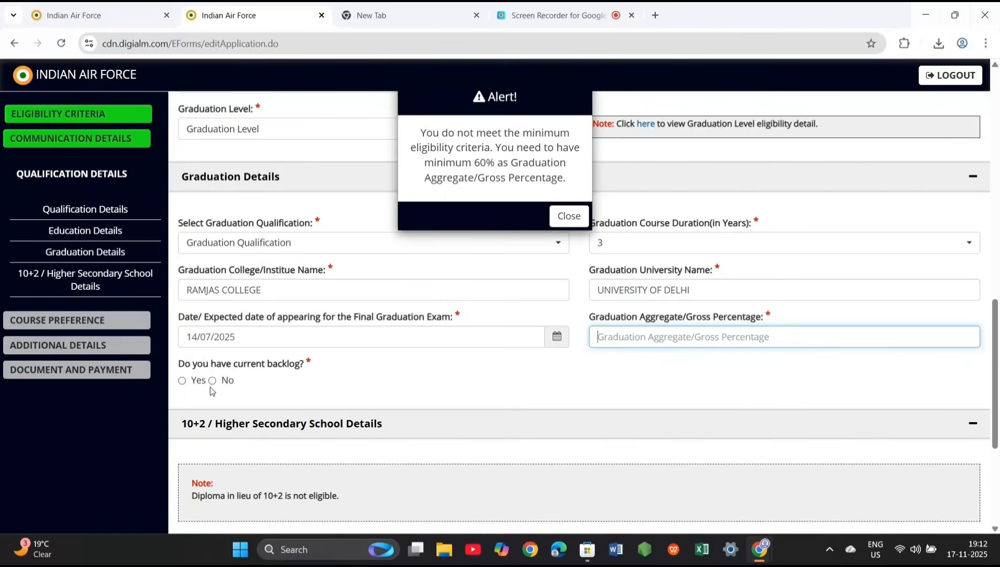
click(557, 216)
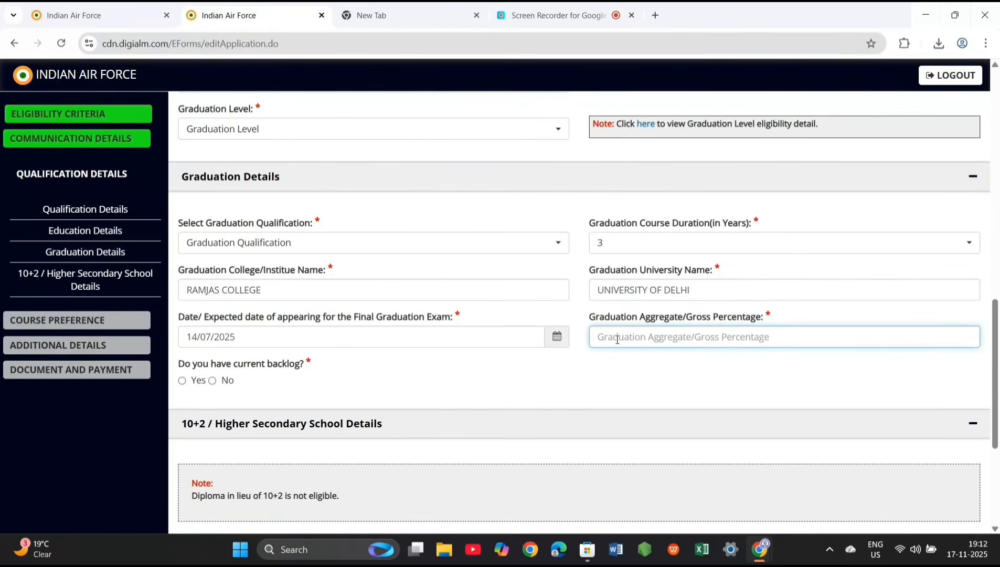
- Set the graduation aggregate percentage to 67.2 and declare no current backlog
text(67)
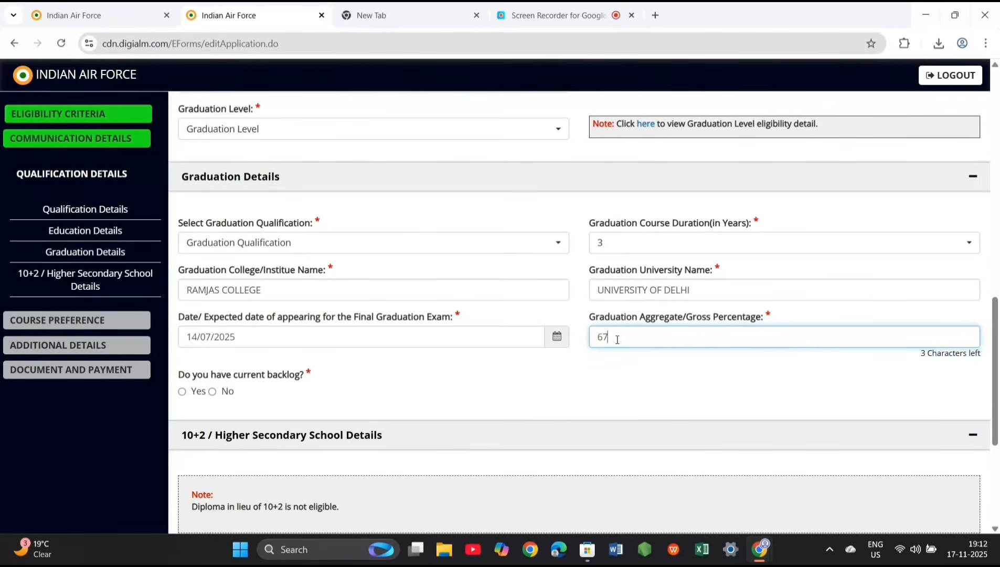
text(.2)
scroll(616, 340, down, 3)
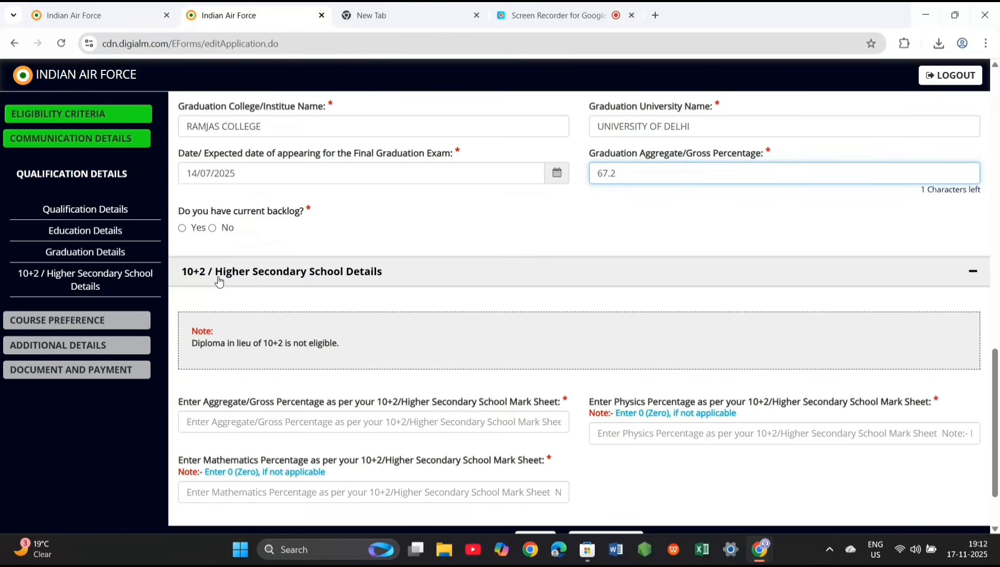
click(213, 228)
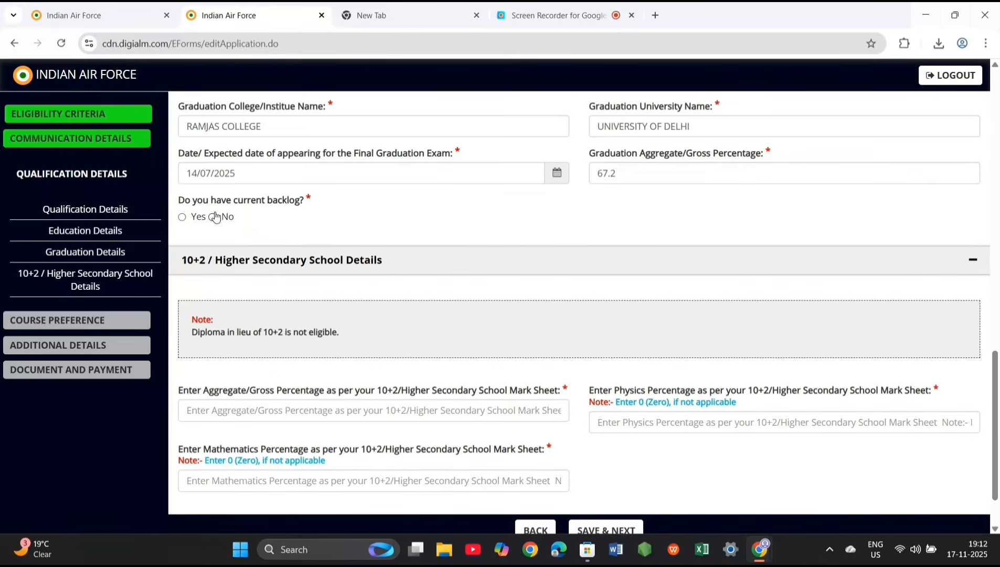
click(213, 216)
- Enter the 10+2 percentages as 84 aggregate, 82 physics and 89 mathematics, and submit the qualification details
scroll(213, 219, down, 2)
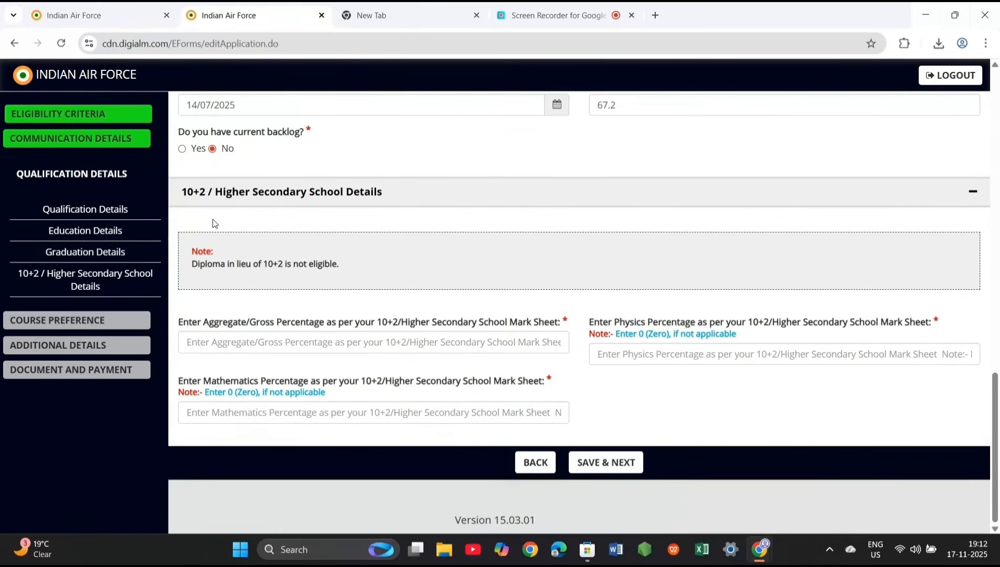
click(324, 348)
text(84)
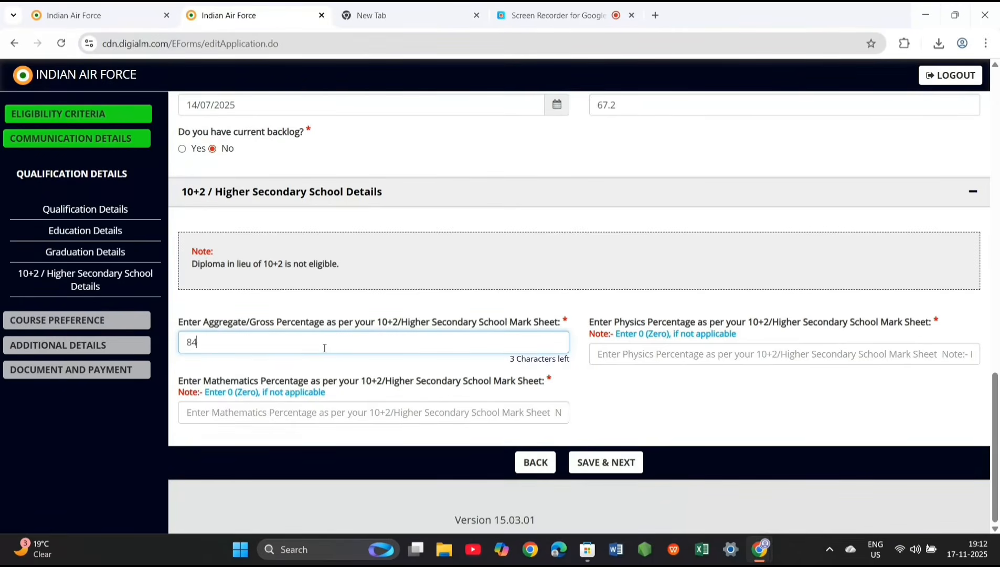
click(693, 361)
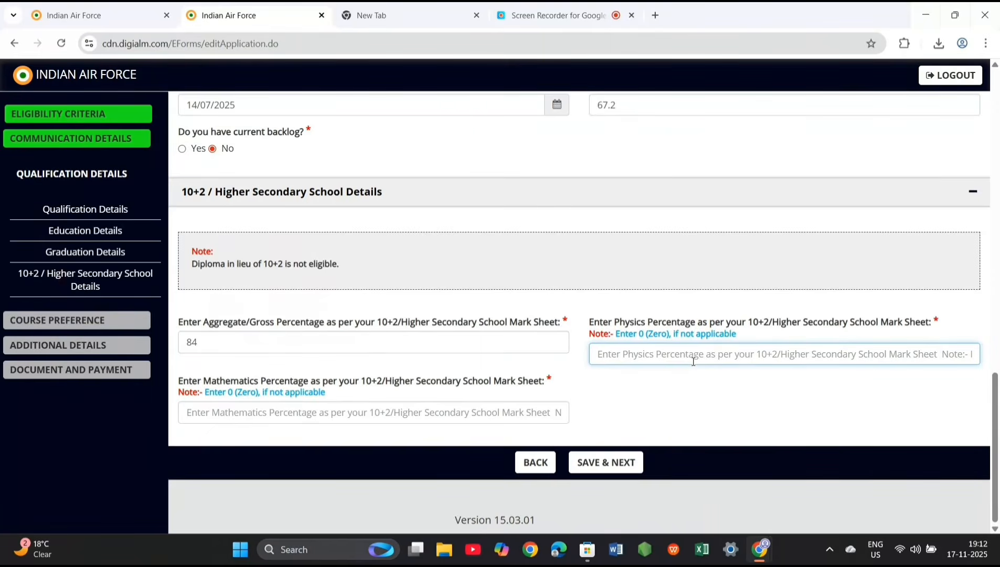
text(82)
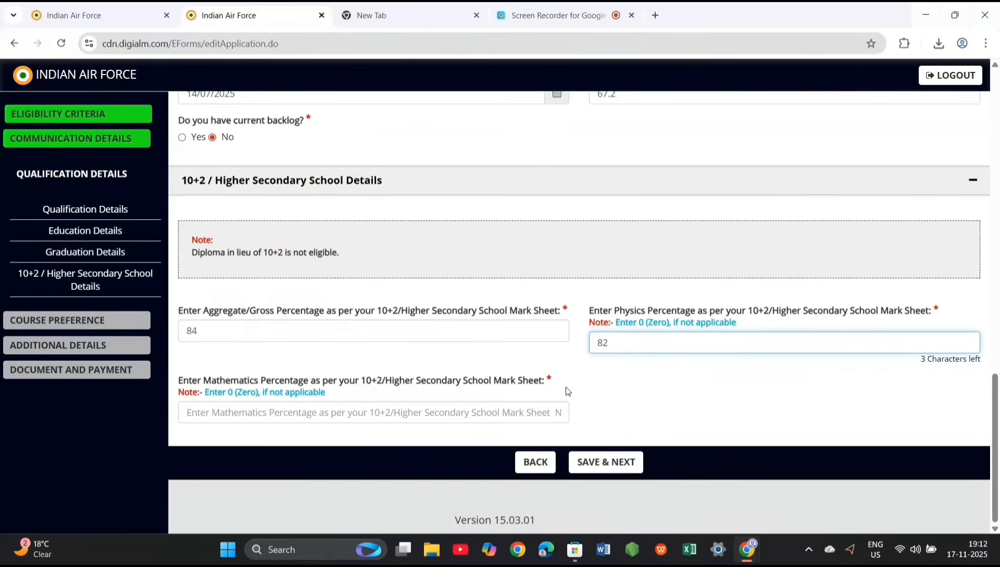
click(465, 415)
text(89)
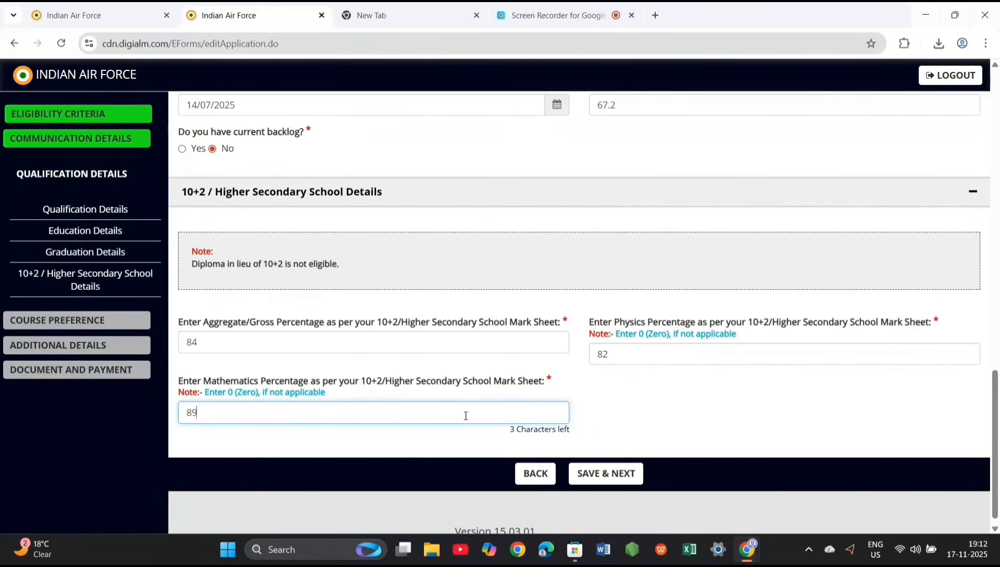
scroll(465, 416, down, 1)
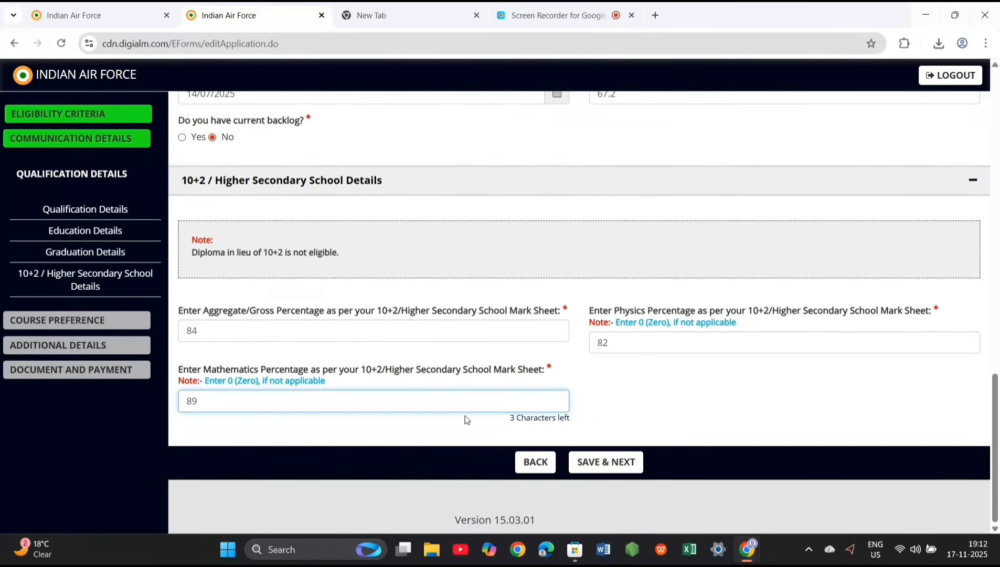
click(589, 460)
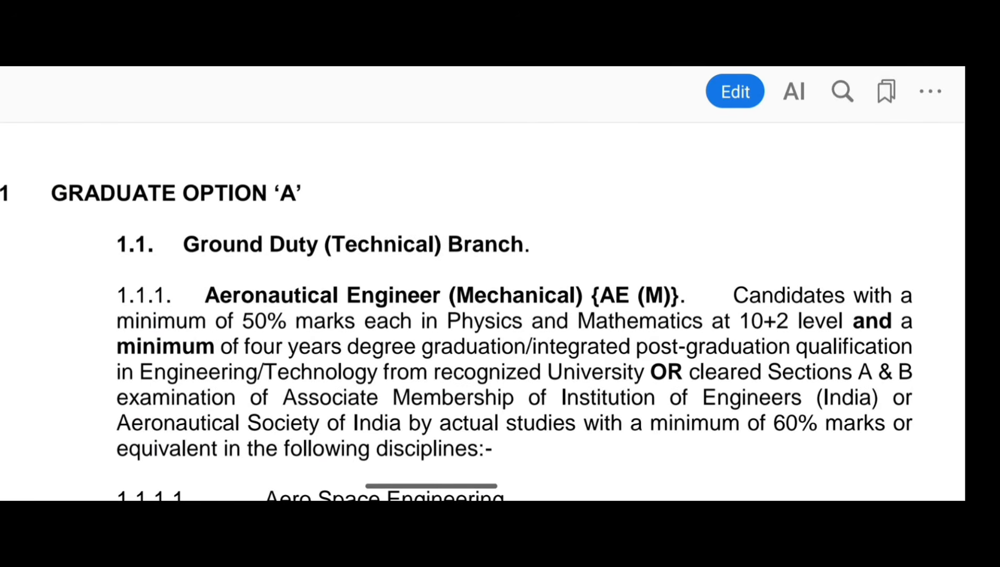
- Review the graduation level eligibility document, examining the branch and degree requirements of Graduate Options A, B, C and D
scroll(483, 309, down, 1)
scroll(483, 310, down, 3)
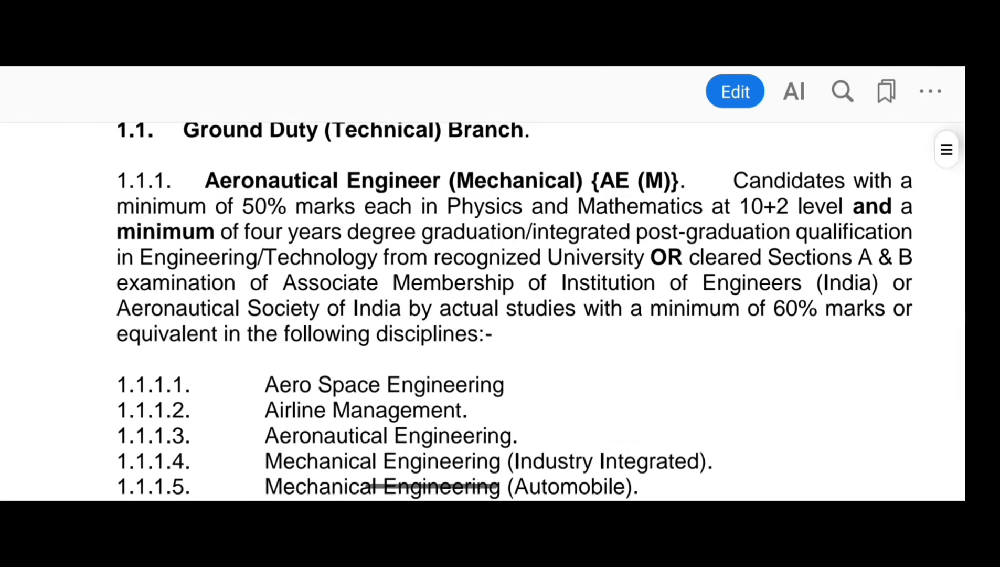
scroll(483, 310, up, 1)
scroll(483, 310, down, 2)
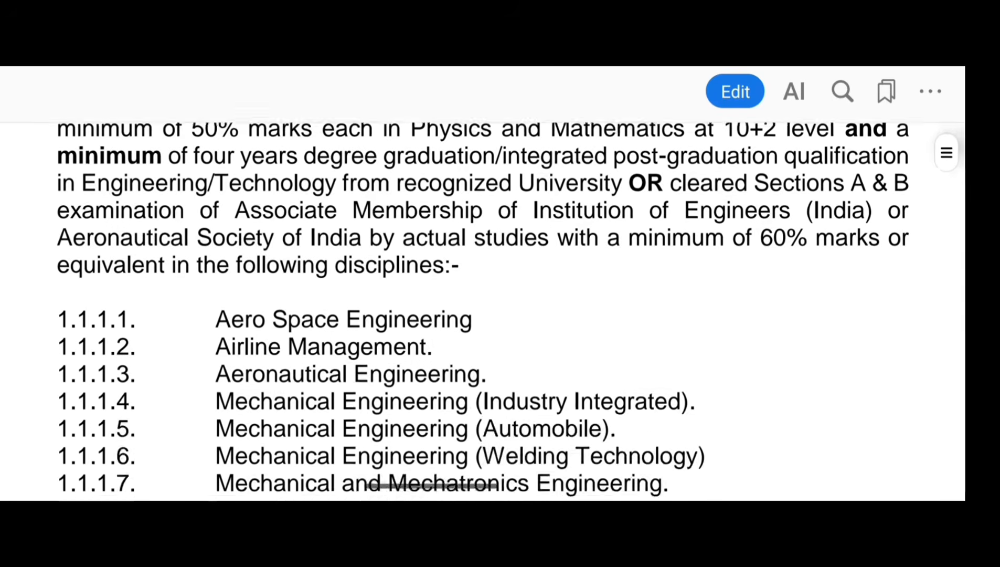
scroll(483, 309, up, 4)
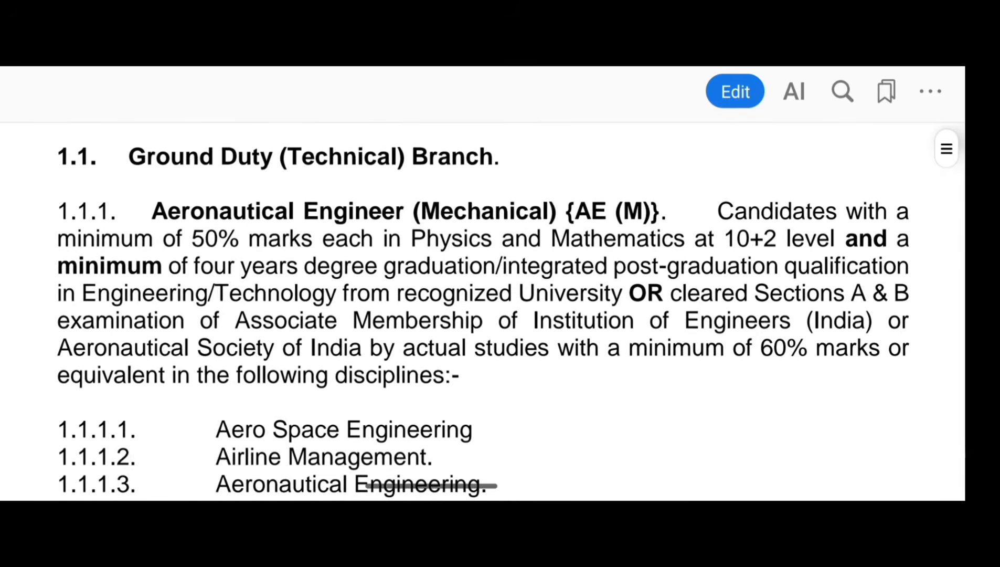
scroll(483, 309, down, 20)
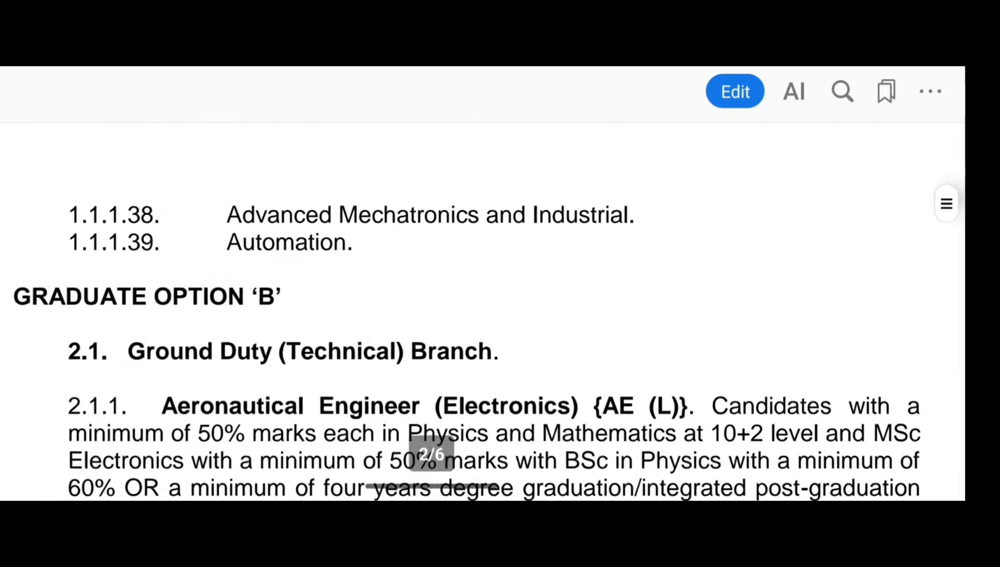
scroll(483, 310, down, 2)
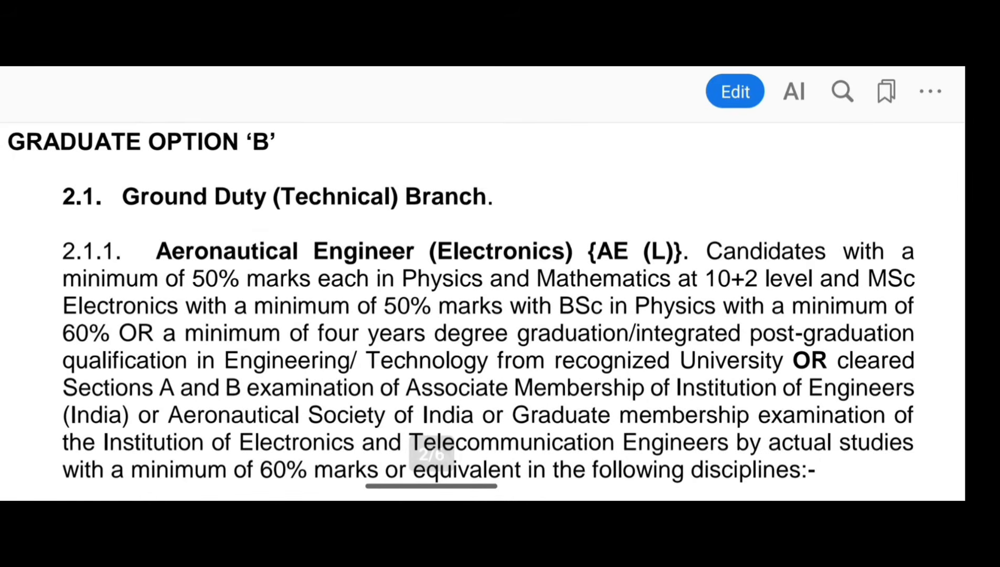
scroll(482, 310, down, 9)
scroll(483, 309, down, 20)
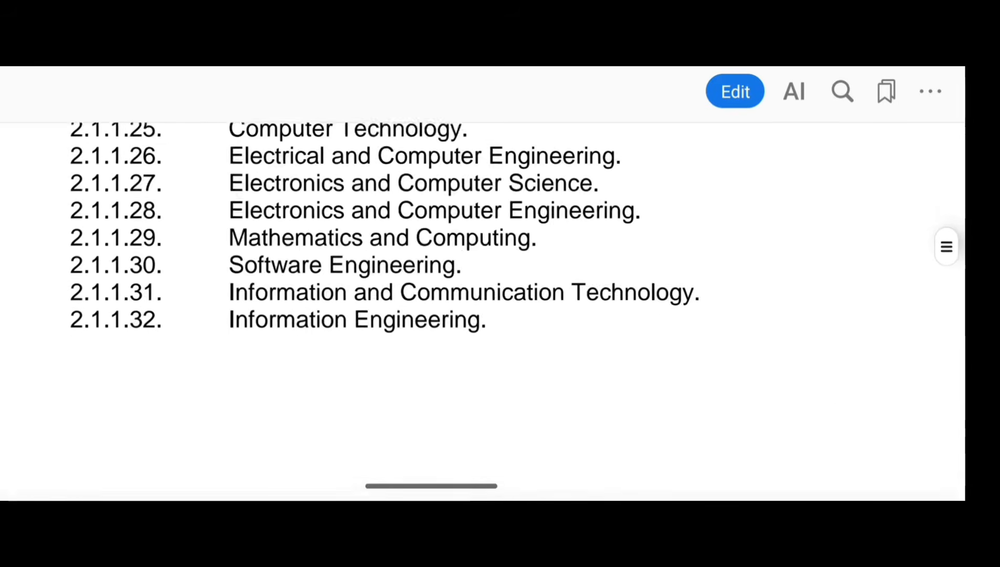
scroll(483, 310, down, 20)
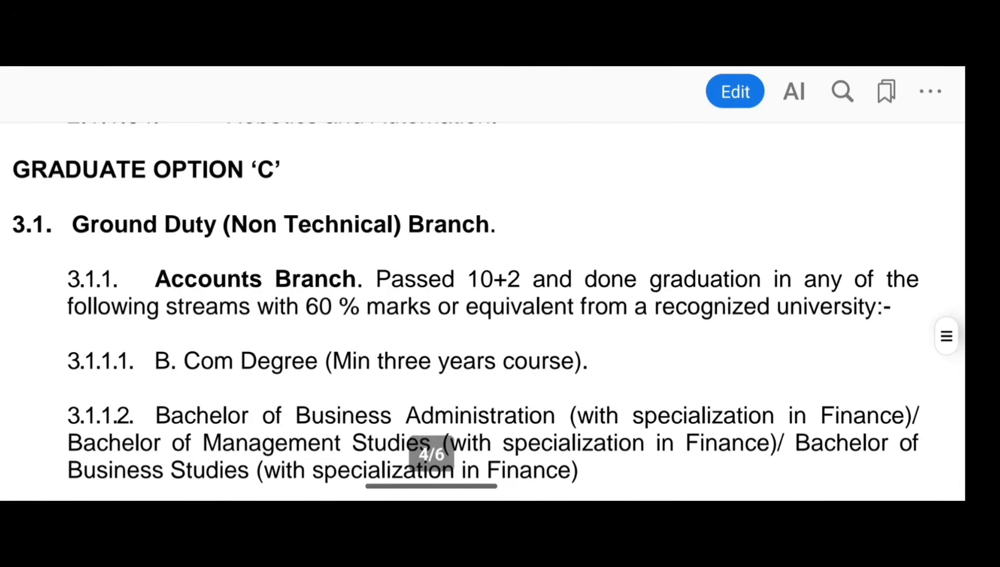
scroll(483, 310, down, 15)
scroll(483, 310, up, 2)
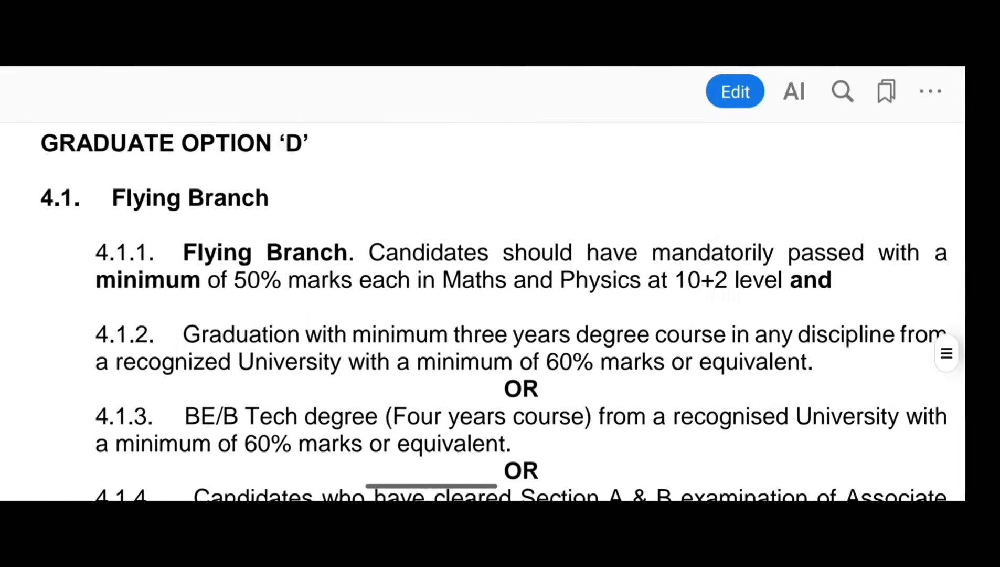
- Read the rest of the eligibility document, covering the Option D branch requirements and the notes on CGPA conversion and final-year candidates
scroll(483, 309, down, 12)
scroll(483, 310, down, 15)
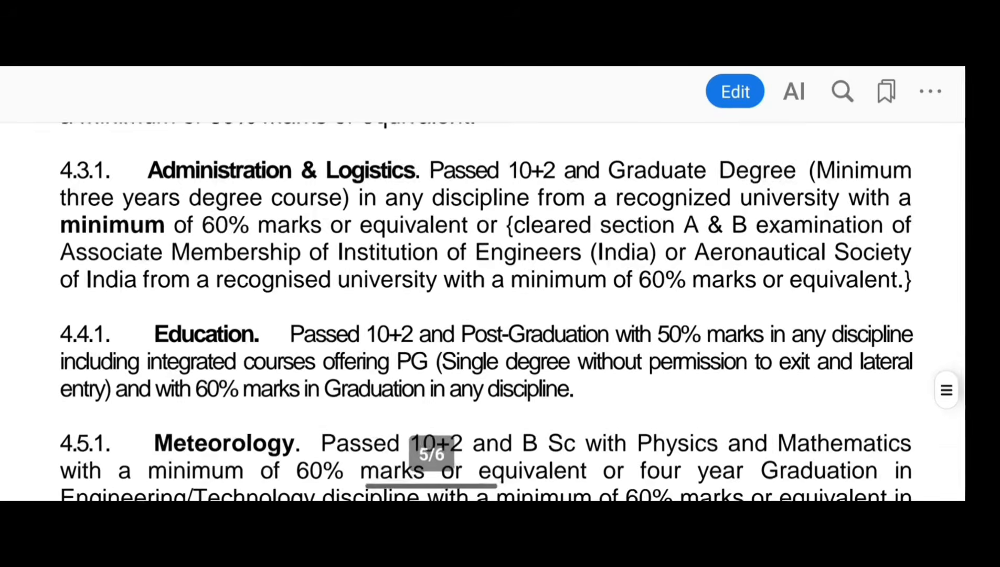
scroll(483, 309, down, 10)
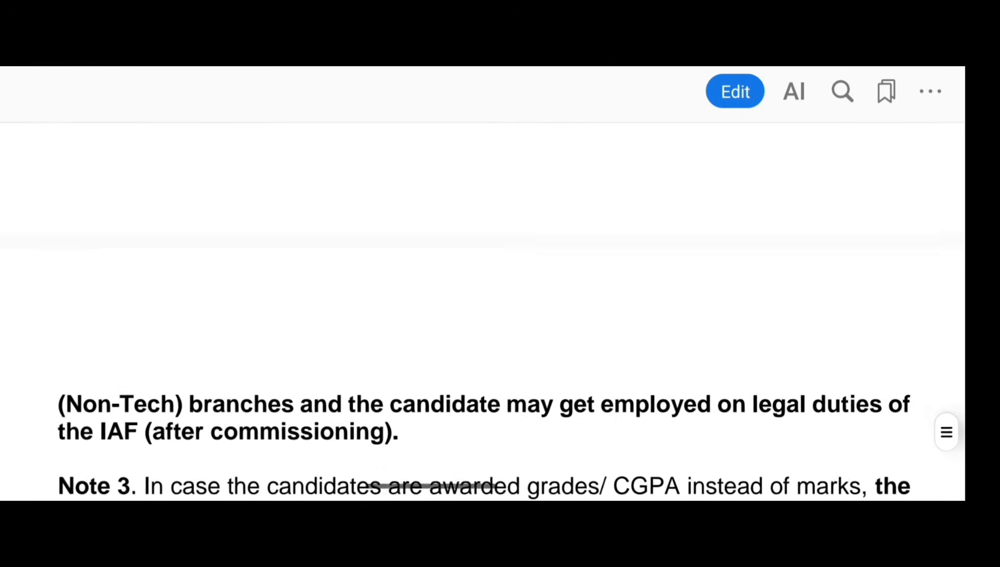
scroll(483, 309, down, 1)
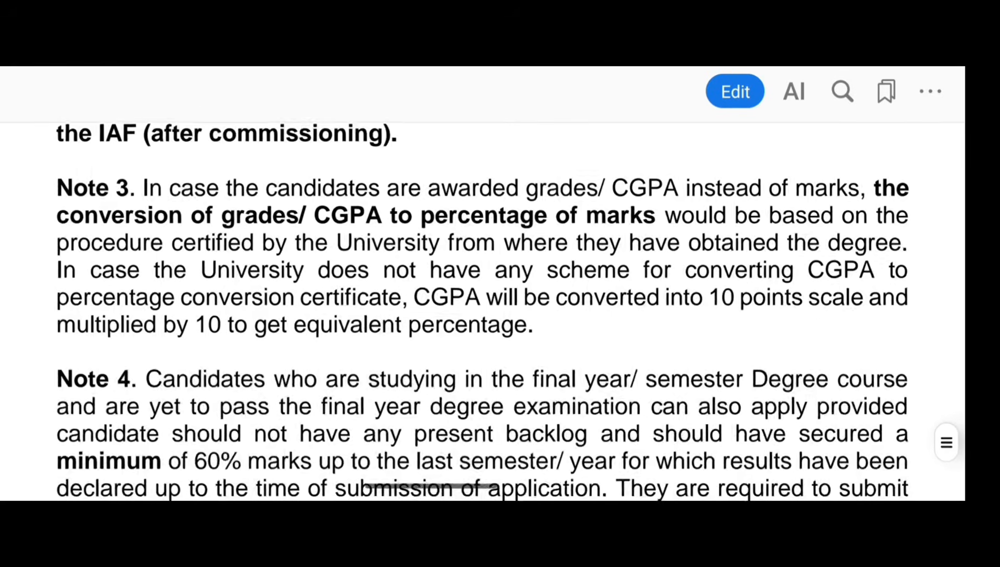
scroll(482, 309, down, 3)
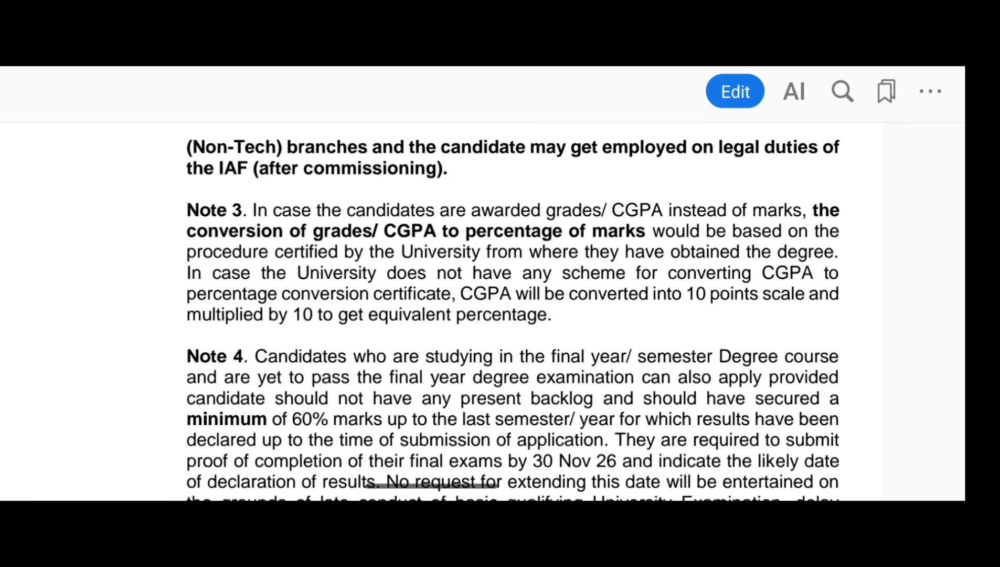
scroll(513, 315, down, 1)
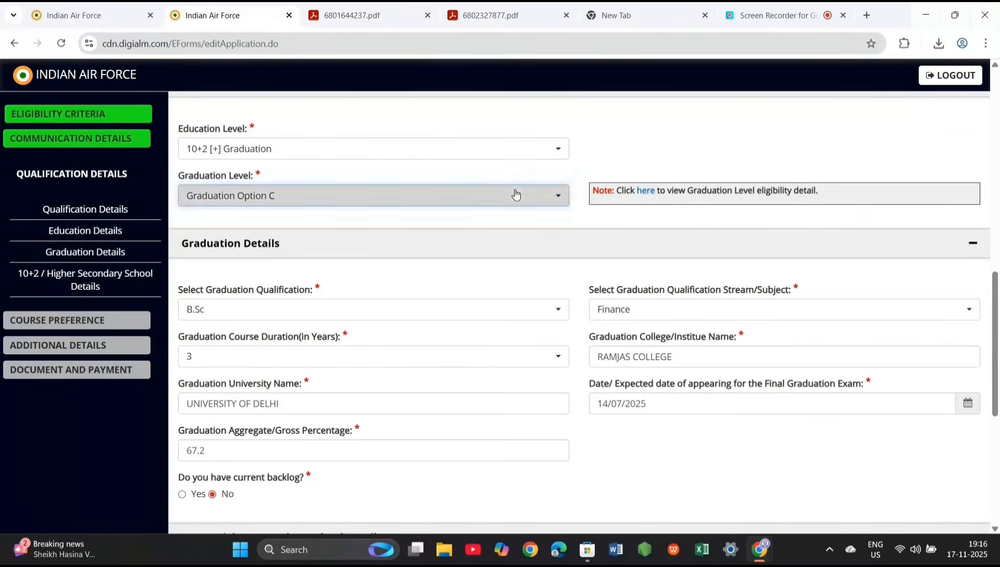
- Change the graduation level to Graduation Option D, with B.Sc as the qualification and Physics and Mathematics as the stream
click(518, 193)
click(404, 316)
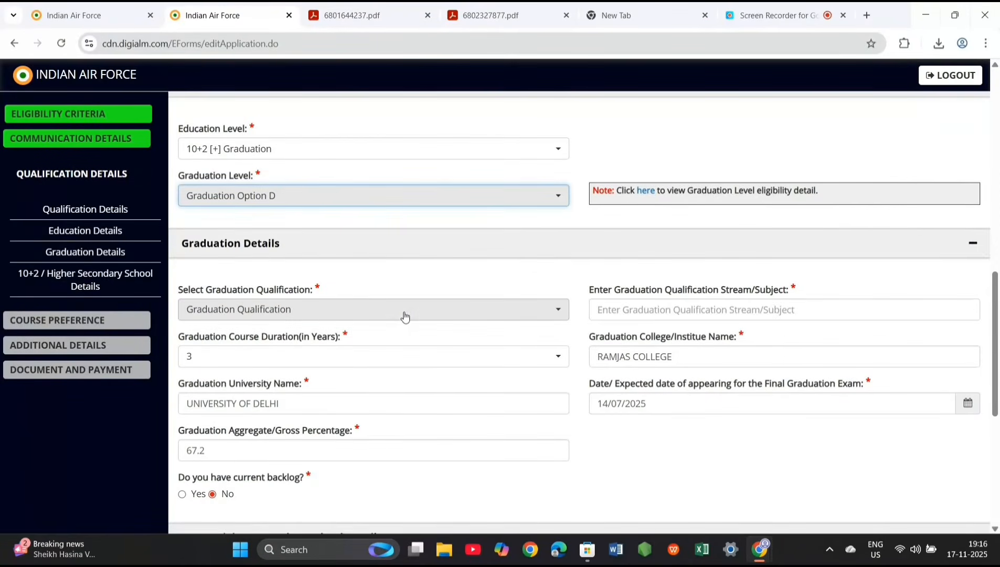
click(613, 315)
click(435, 316)
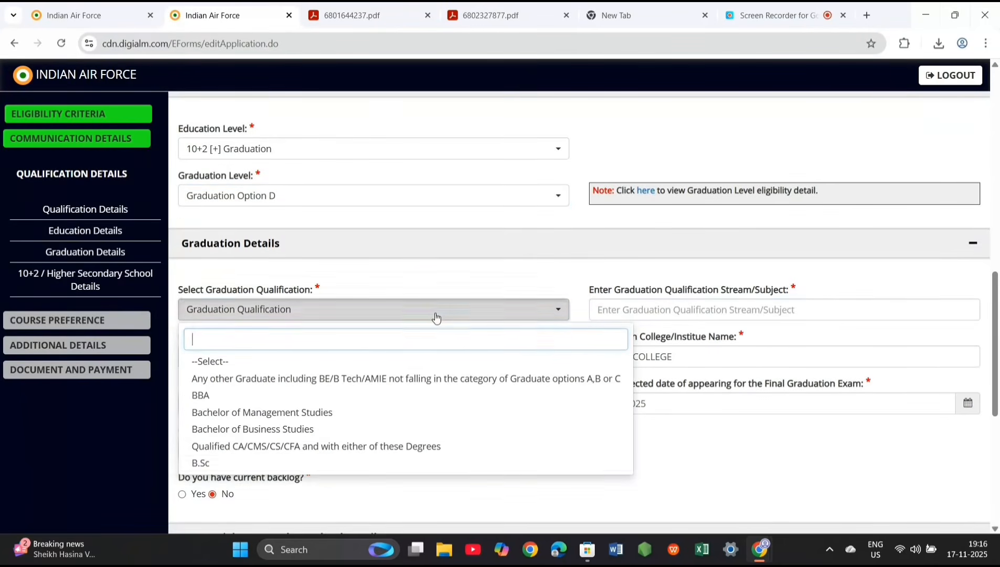
click(322, 466)
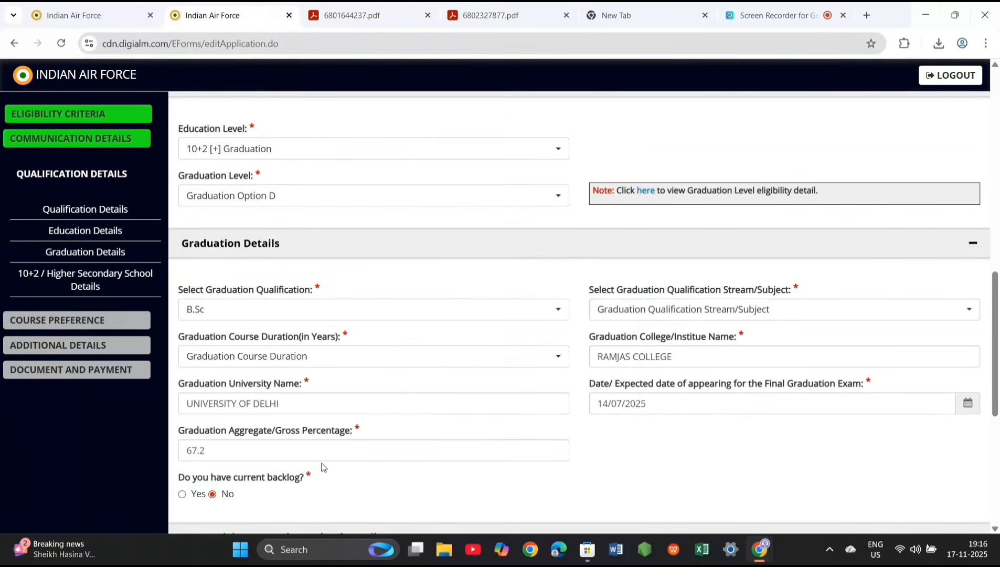
click(662, 311)
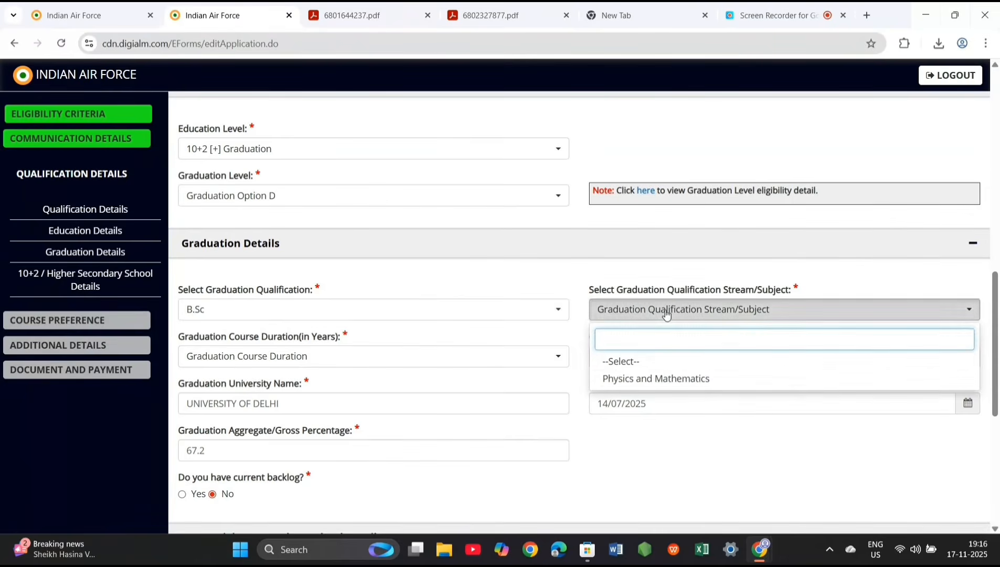
click(660, 379)
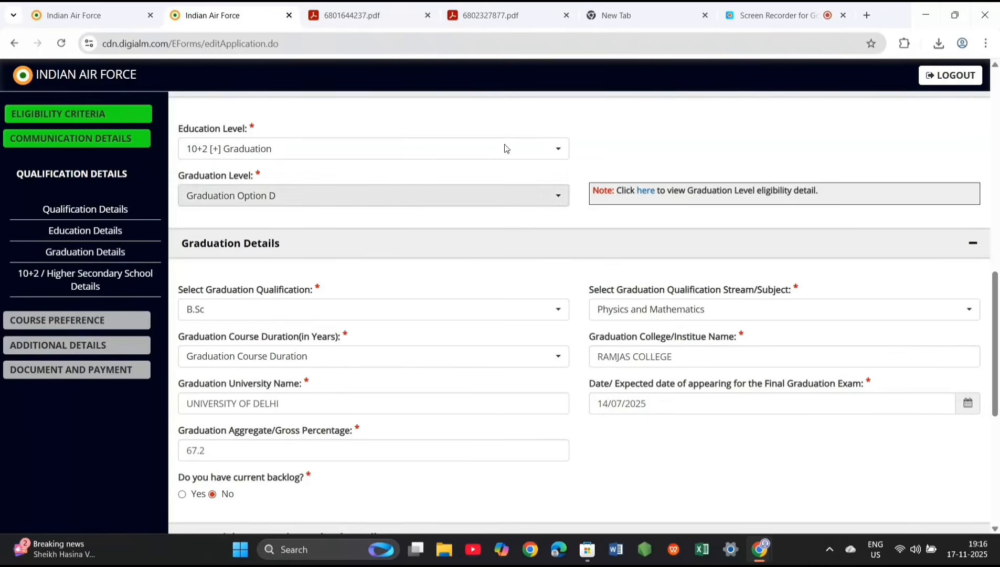
click(541, 203)
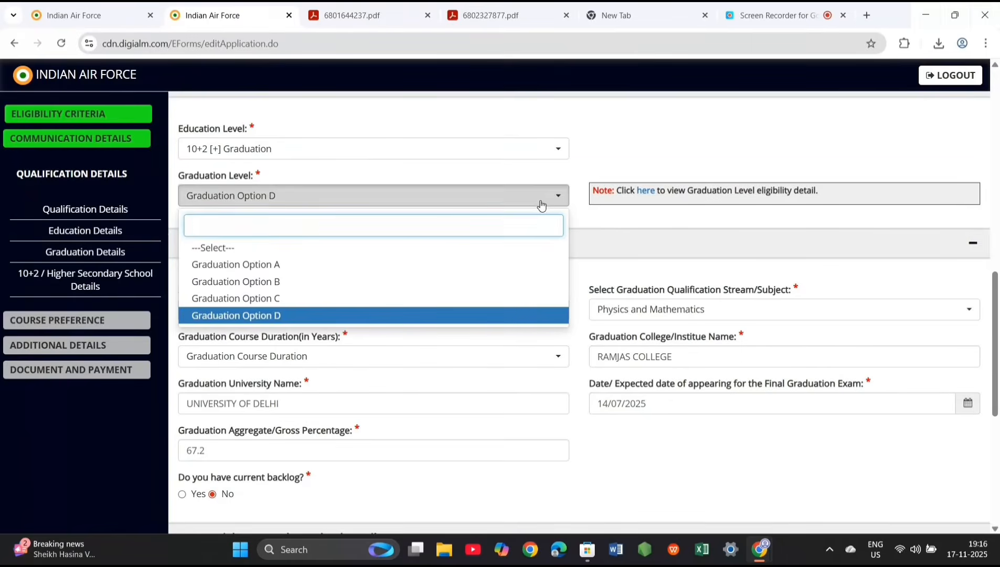
click(438, 315)
- Try to save the qualification details, and set the graduation course duration to 3 years
scroll(437, 314, down, 3)
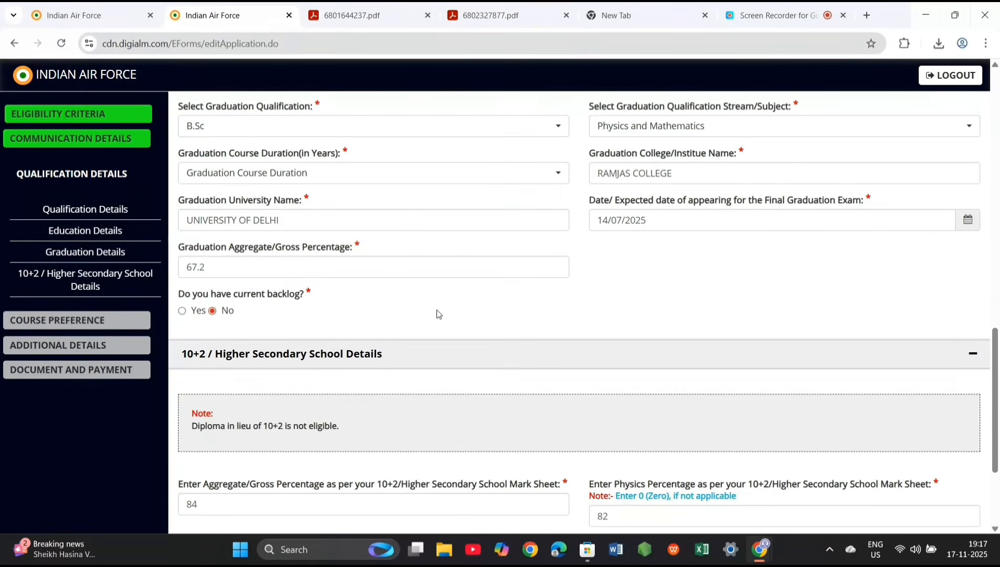
scroll(437, 310, down, 2)
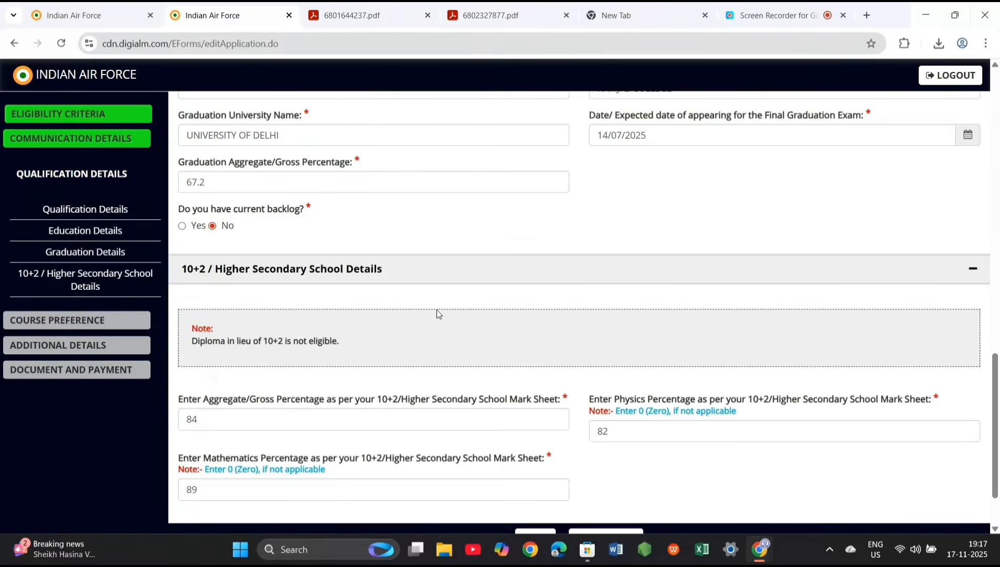
scroll(436, 310, down, 2)
click(621, 465)
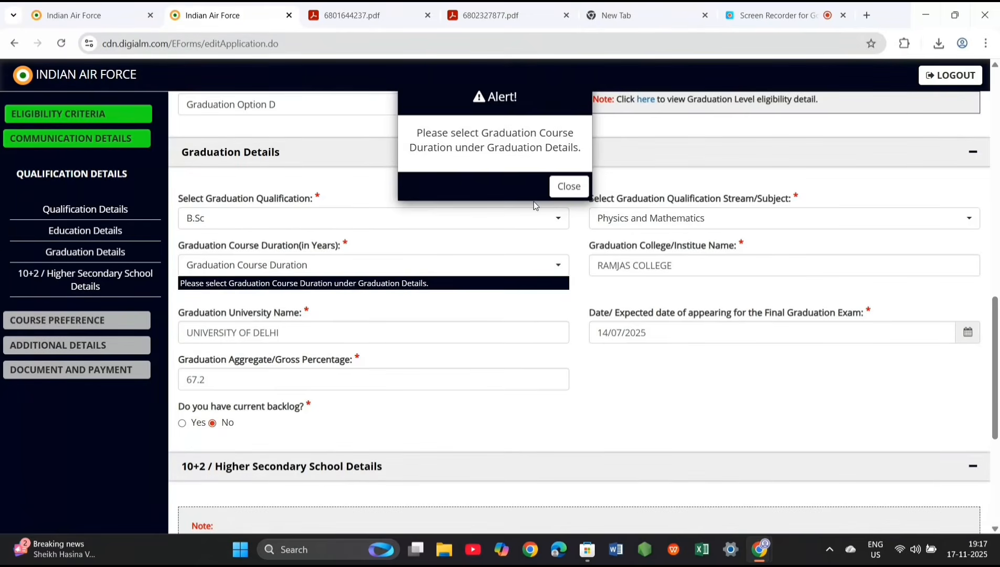
click(569, 186)
click(423, 264)
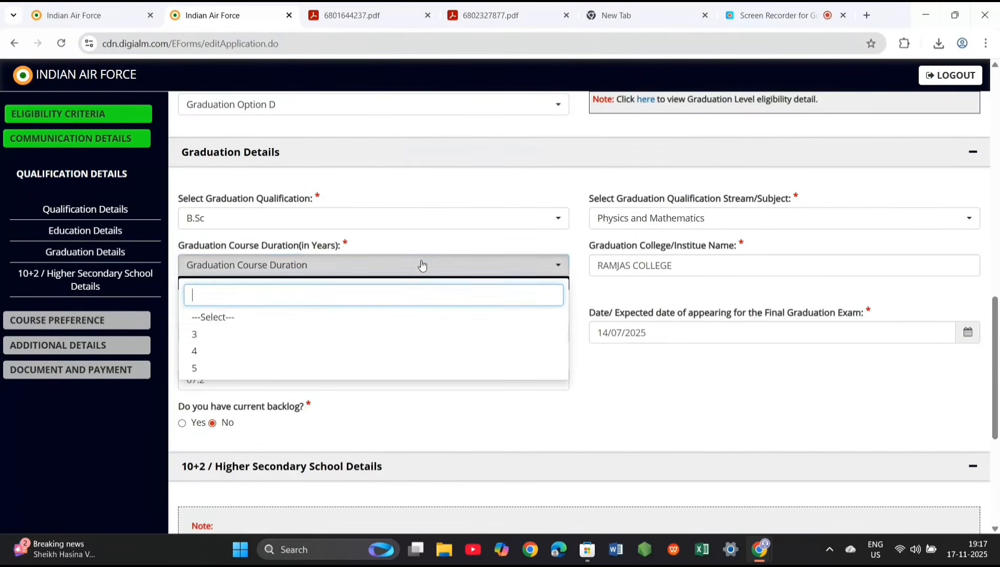
click(343, 339)
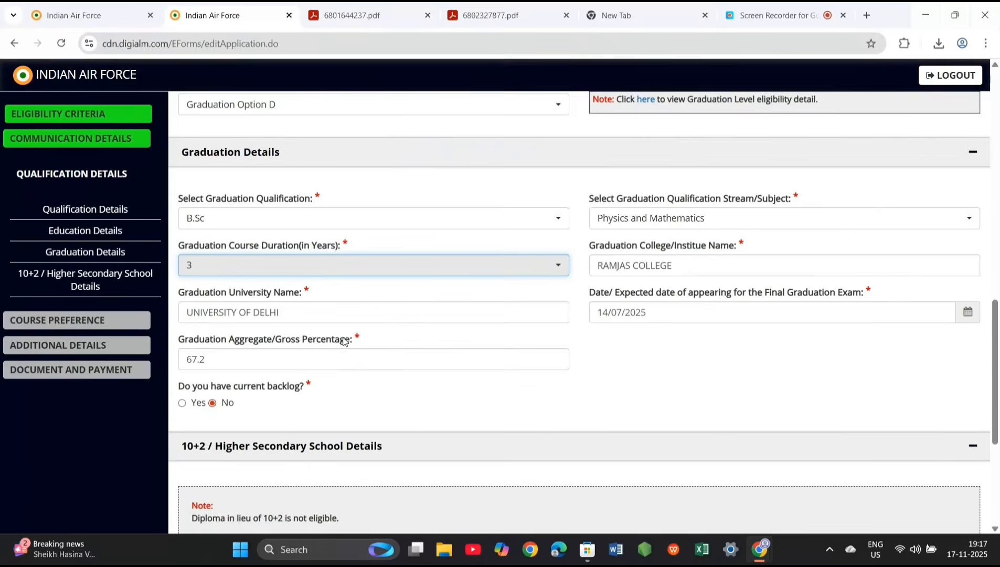
- Check the completed education, graduation and 10+2 entries, and save the qualification details to proceed to course preference
scroll(343, 340, down, 5)
scroll(344, 338, up, 15)
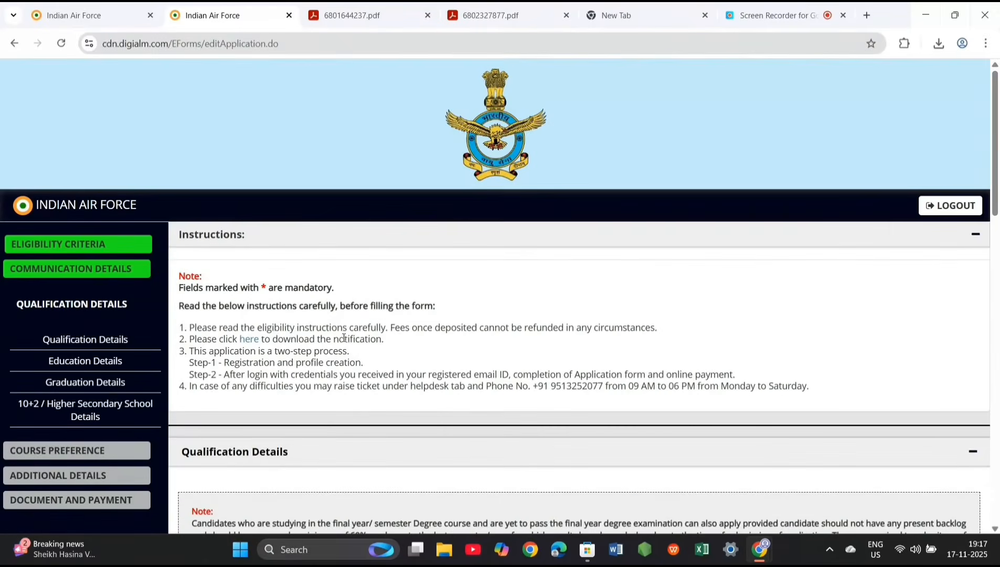
scroll(343, 339, down, 10)
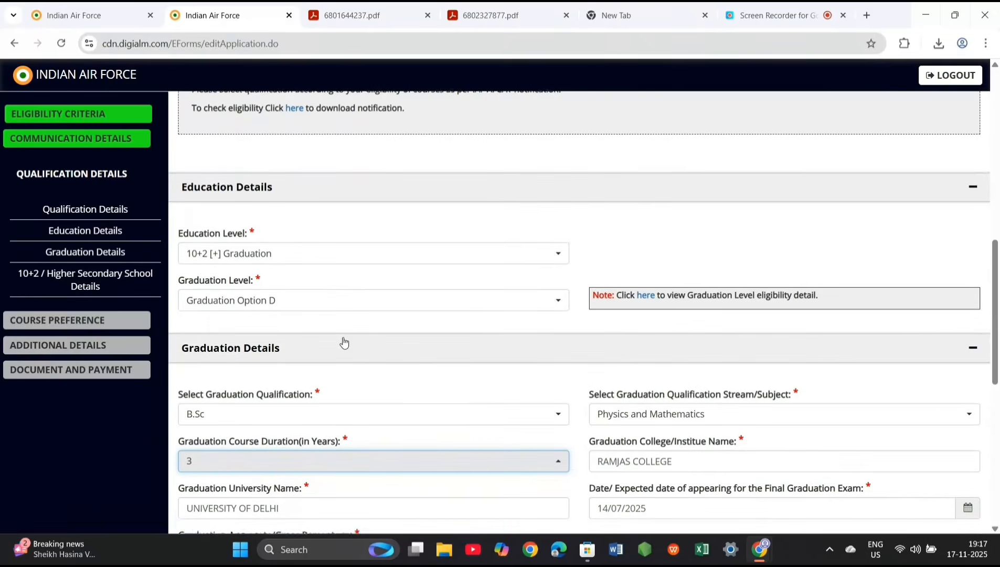
scroll(454, 377, down, 9)
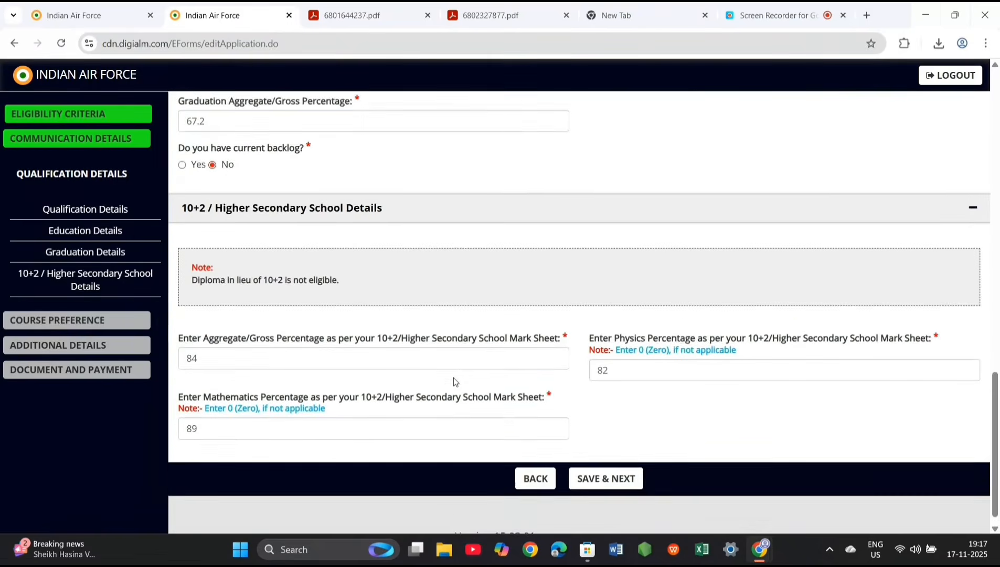
scroll(454, 379, down, 1)
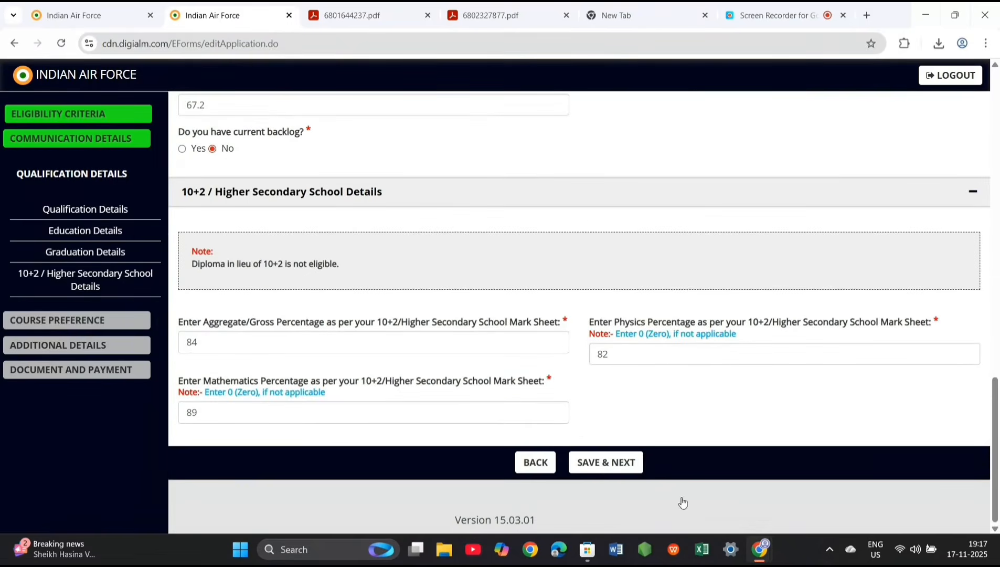
click(622, 472)
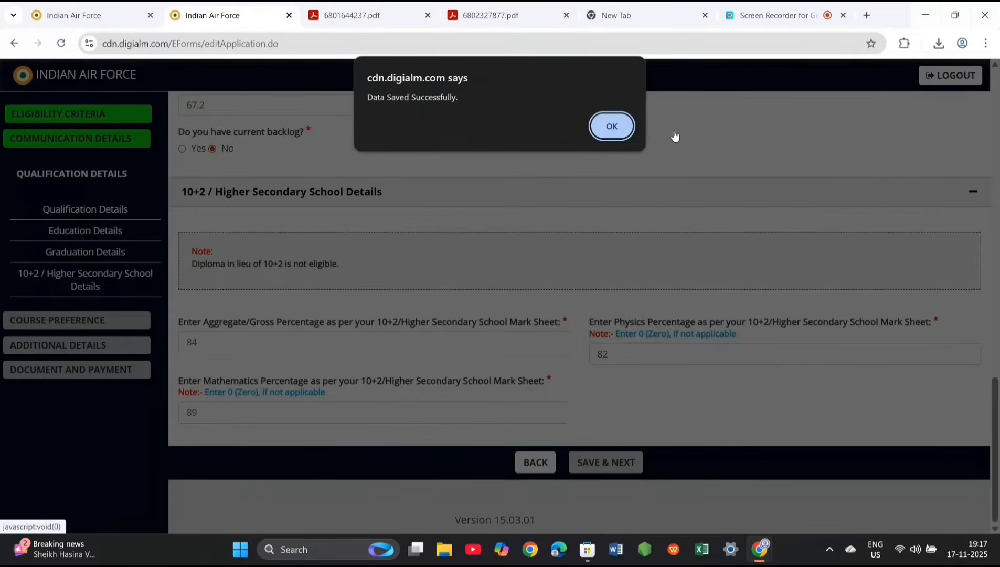
click(626, 131)
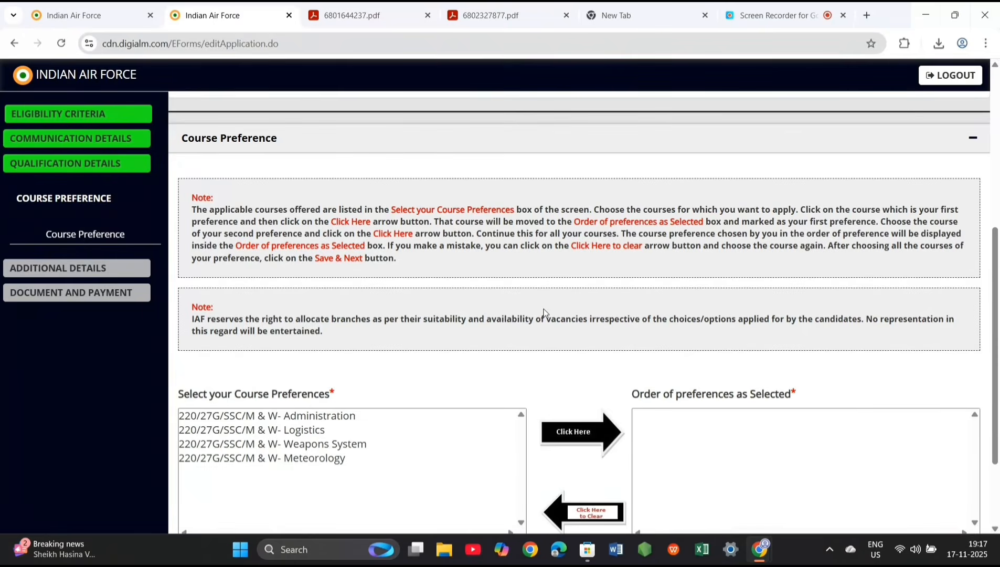
- Add the 220/27G/SSC/M & W courses Administration and Logistics as the first and second course preferences
scroll(543, 313, down, 2)
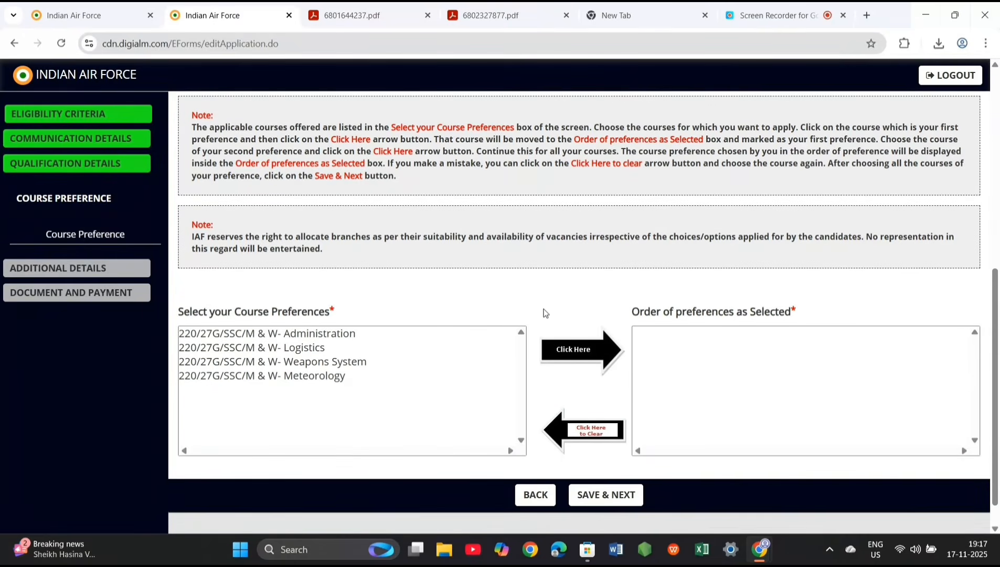
click(307, 334)
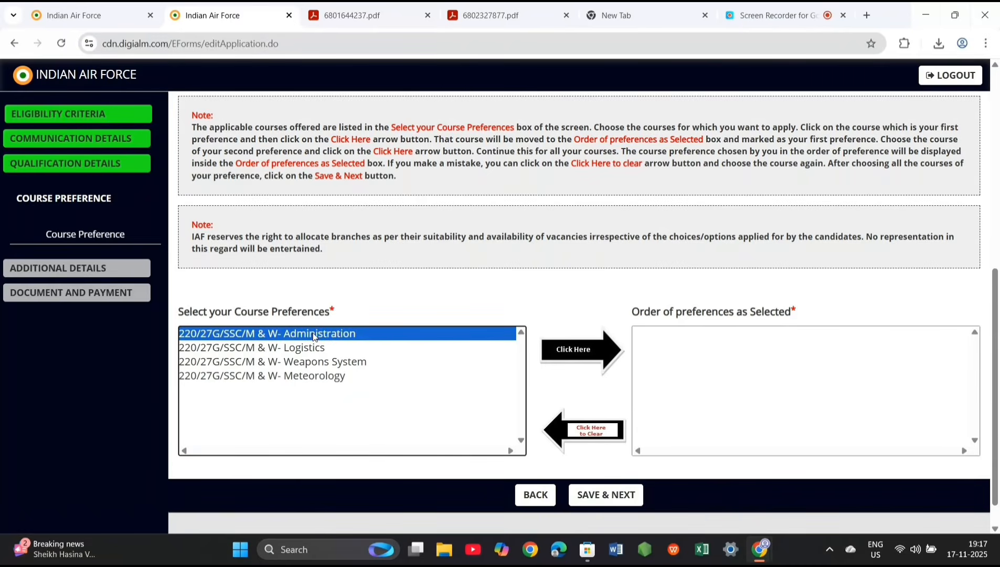
click(581, 352)
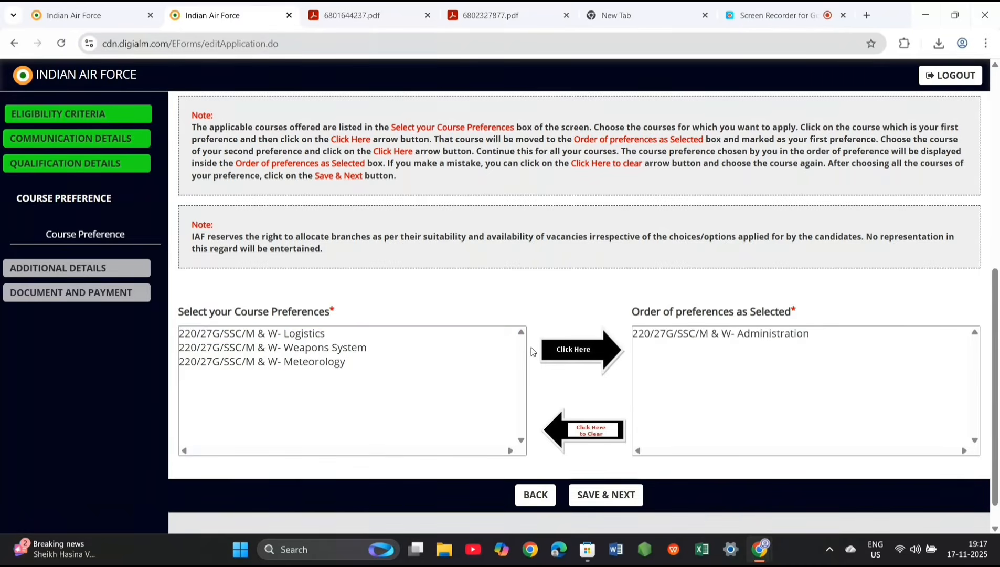
click(318, 336)
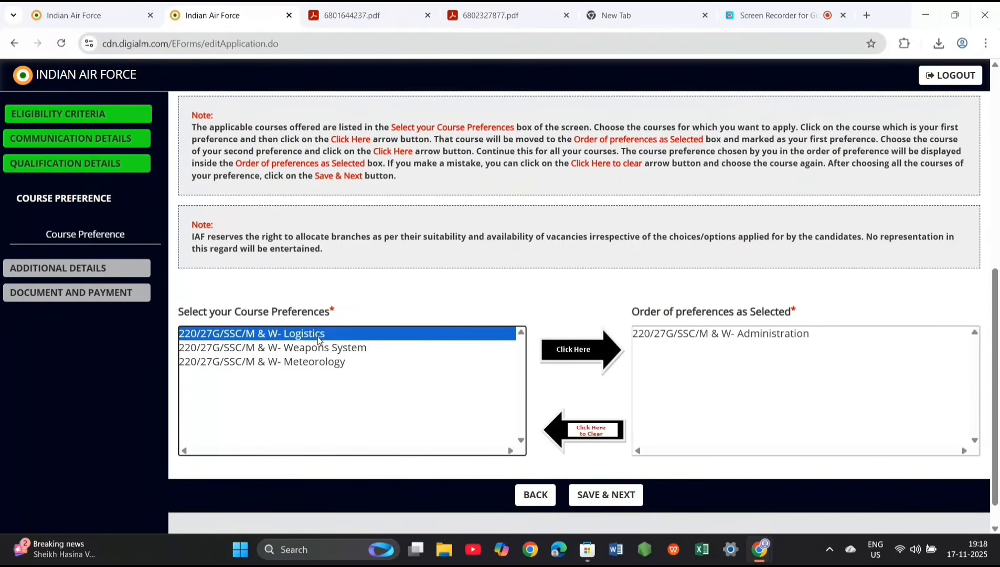
click(613, 349)
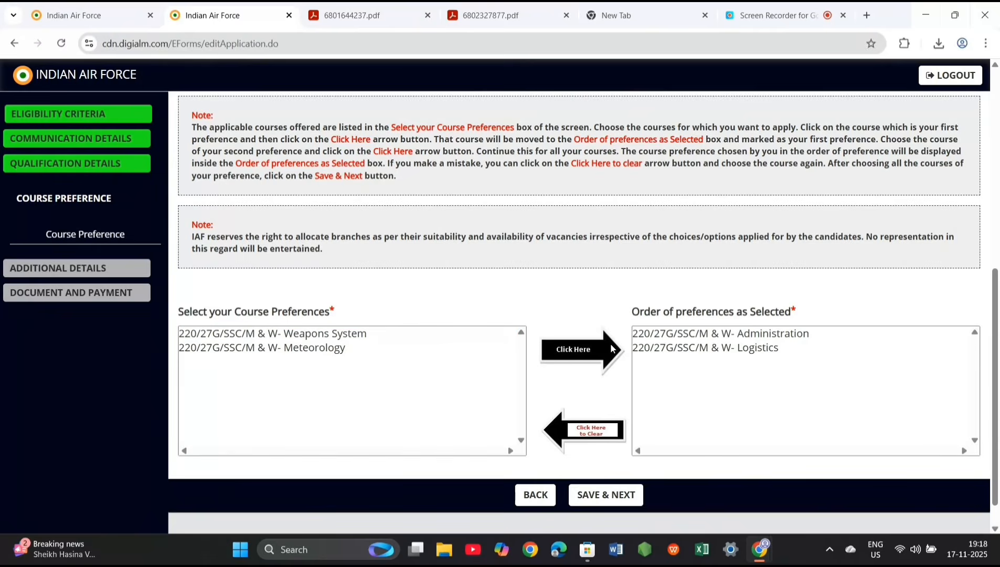
- Add Meteorology and Weapons System as the third and fourth course preferences, and save the preference order
click(416, 348)
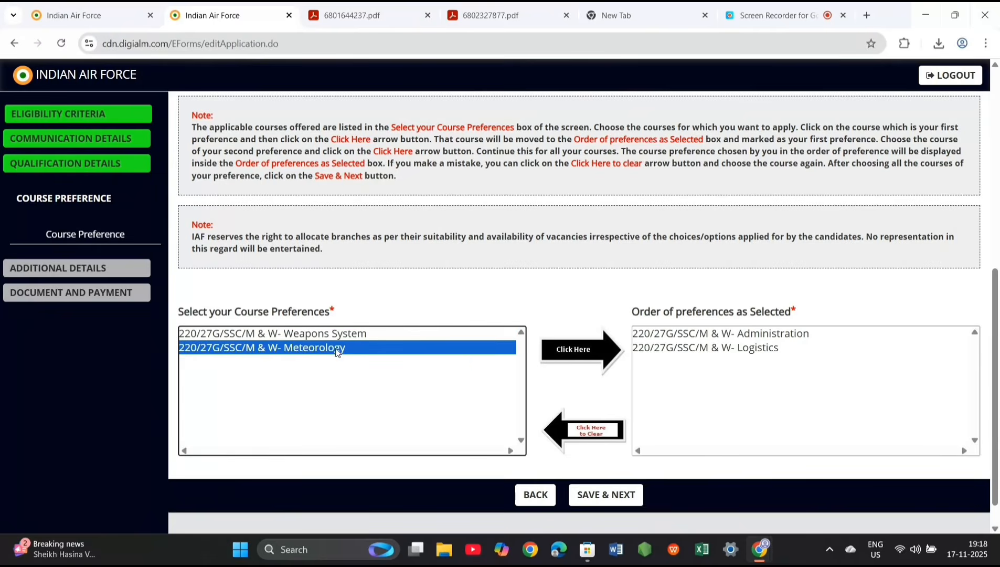
click(583, 353)
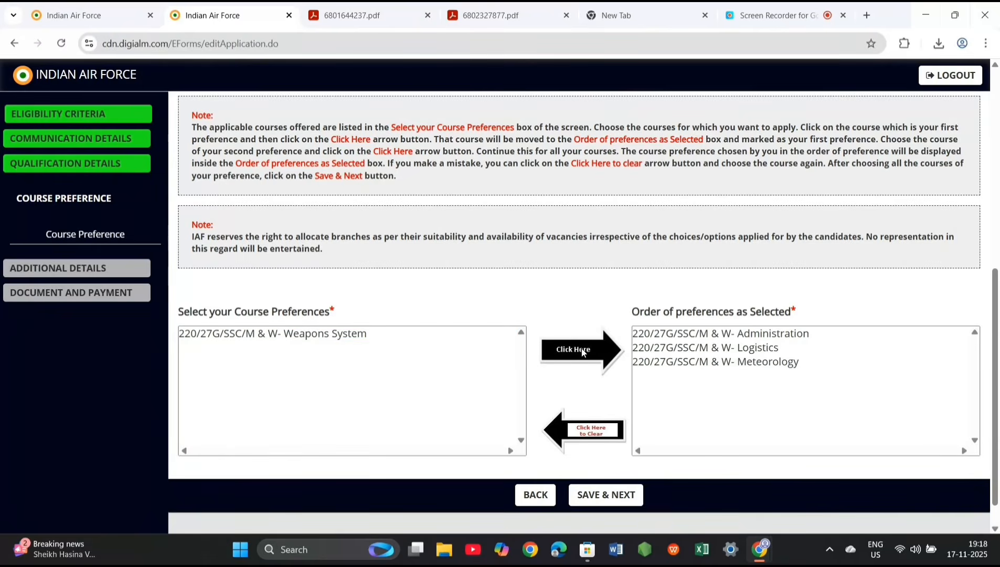
click(338, 335)
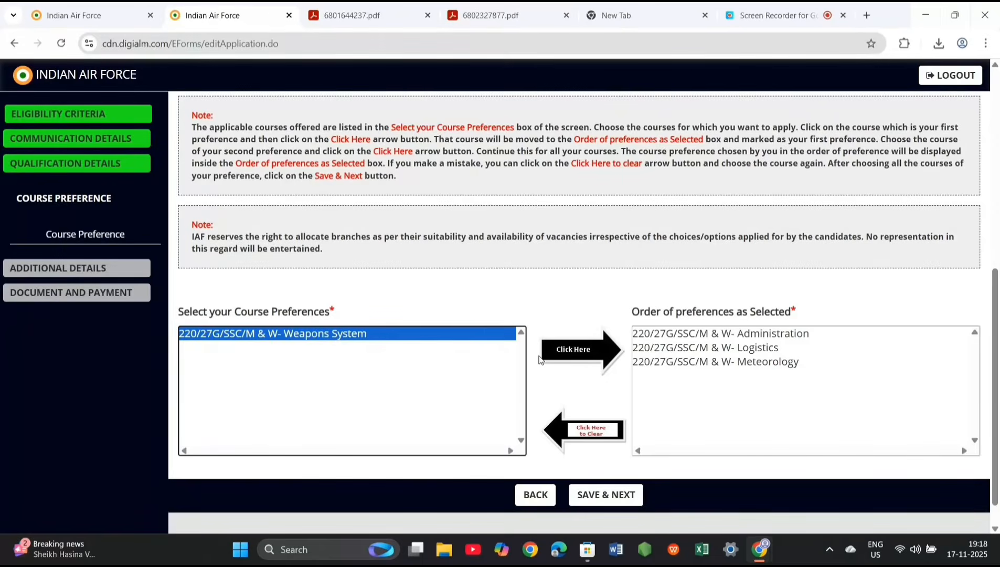
click(575, 362)
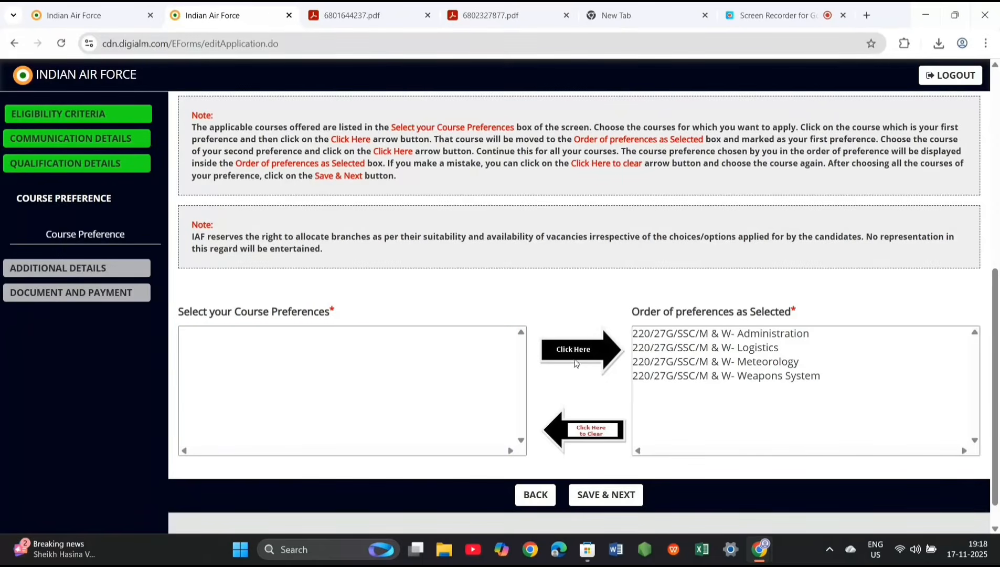
click(607, 495)
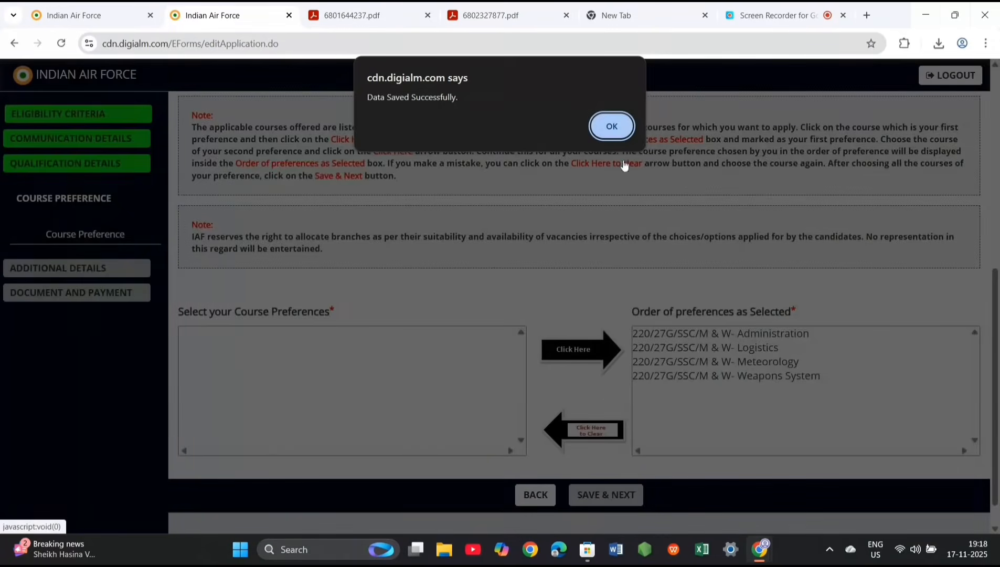
click(613, 126)
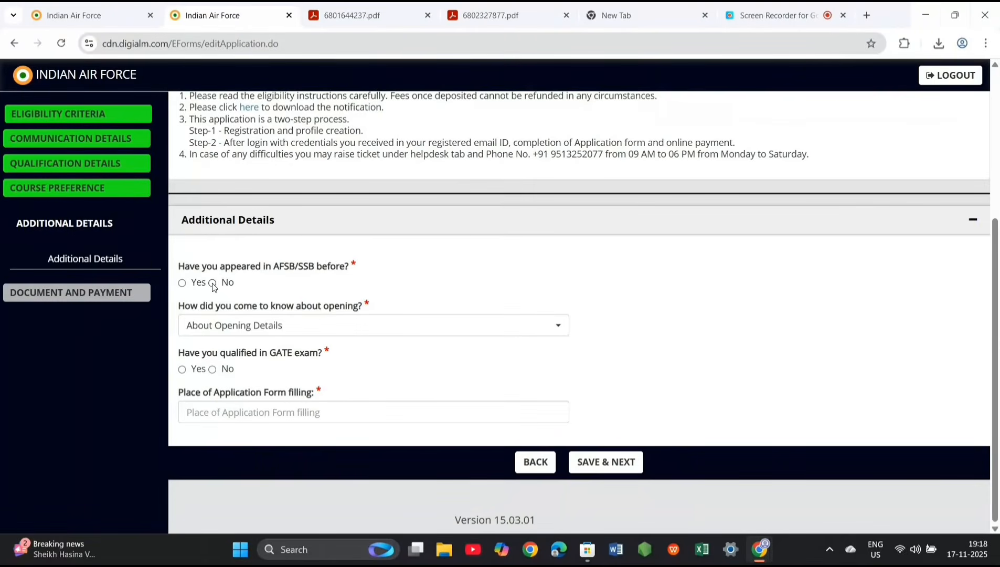
- Set Newspaper as how the opening became known, and answer No to having qualified in the GATE exam
click(239, 326)
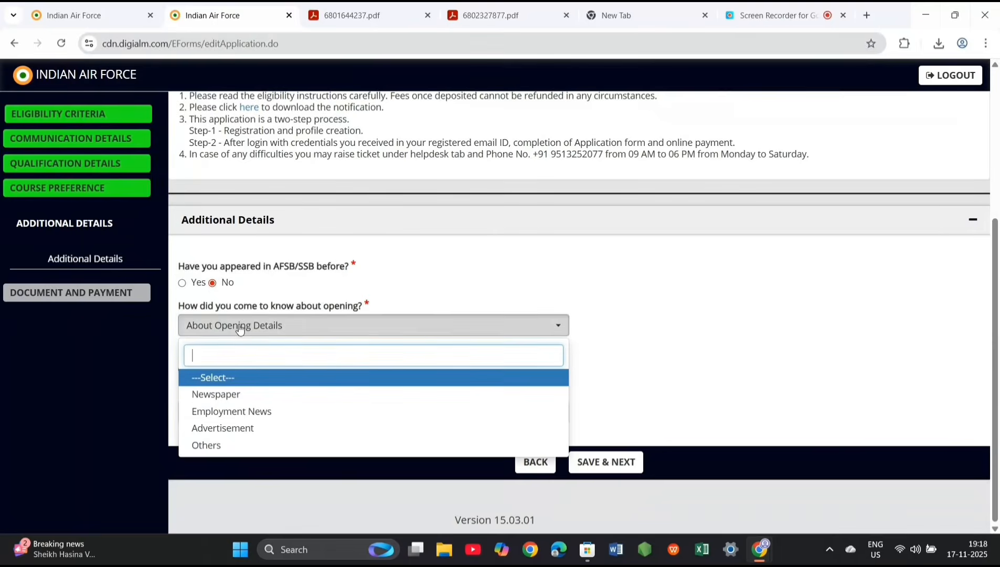
click(244, 401)
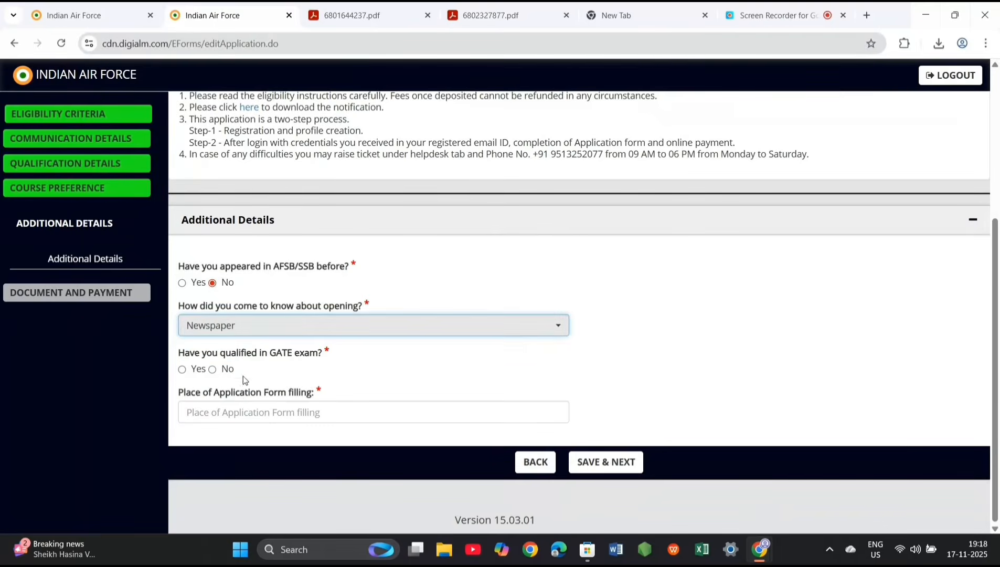
click(212, 369)
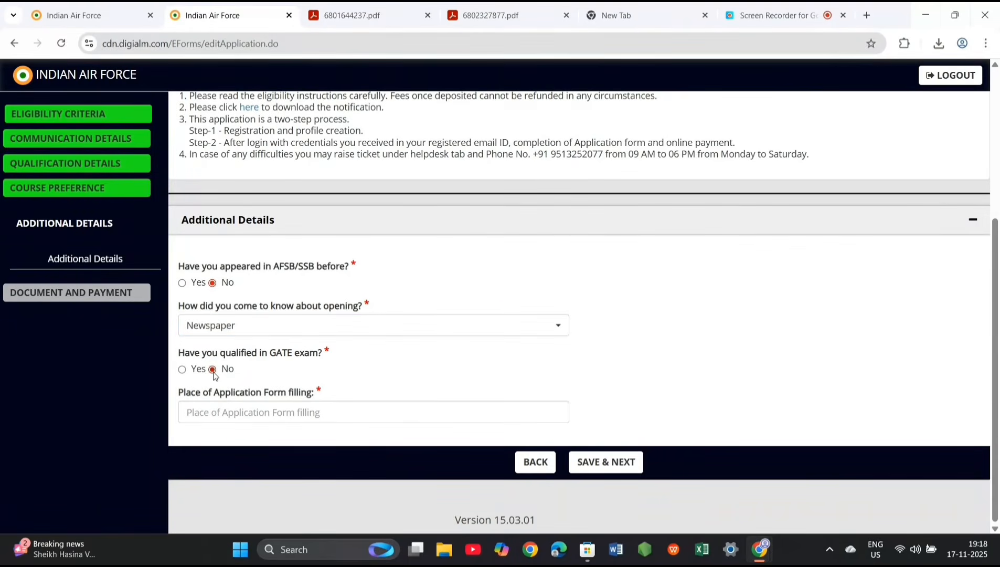
- Enter NEW DELHI as the place of application form filling, and save the additional details to proceed to document and payment
click(241, 420)
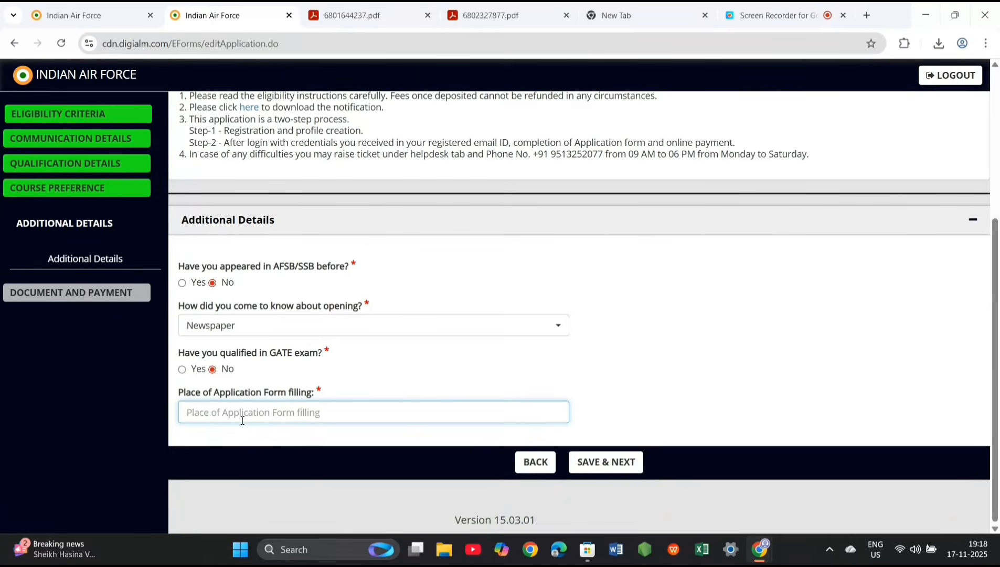
text(NEW DELHI)
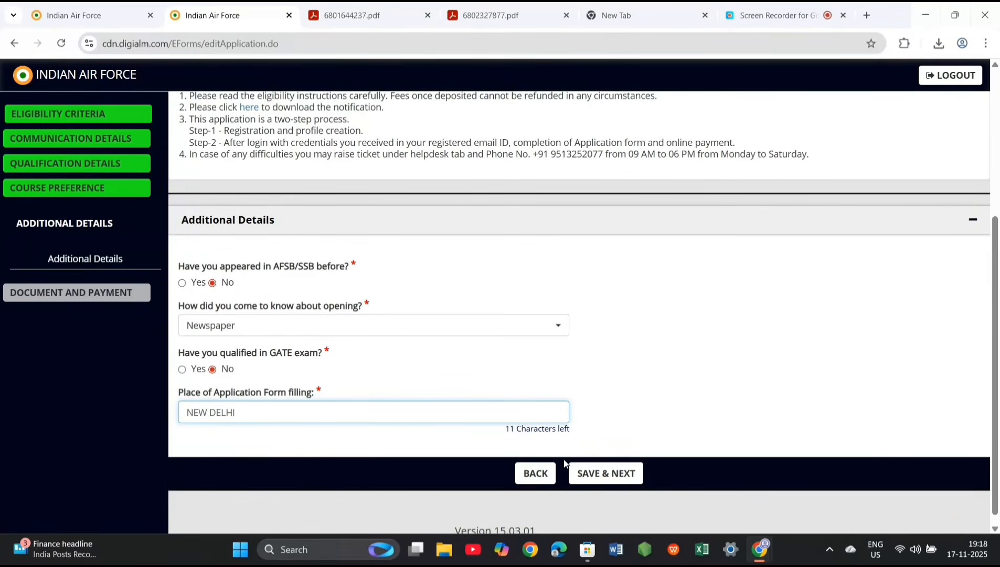
click(599, 473)
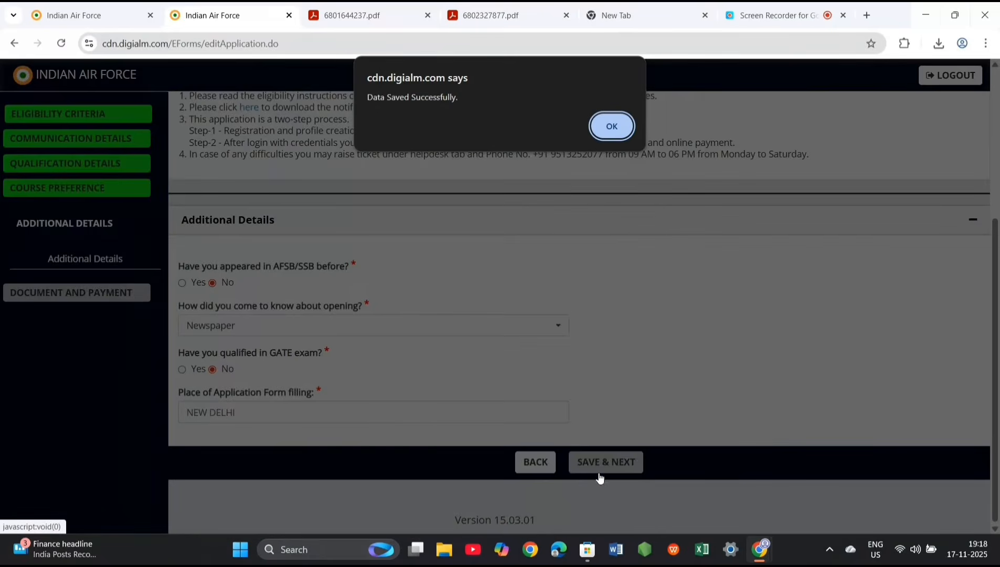
click(613, 127)
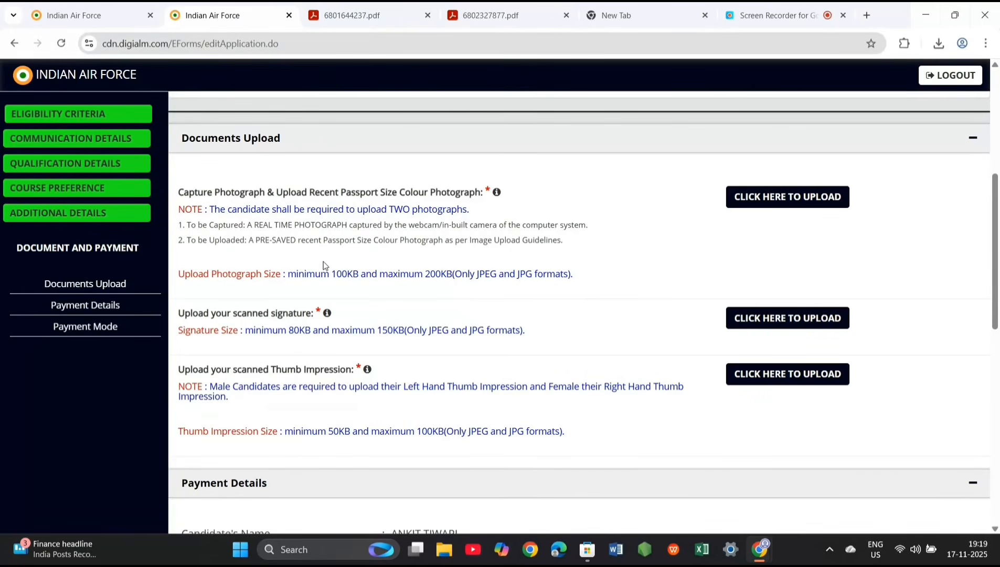
- Review the document upload requirements for photograph, signature and thumb impression, along with the payment details and declaration sections
scroll(325, 266, down, 1)
scroll(325, 266, down, 1)
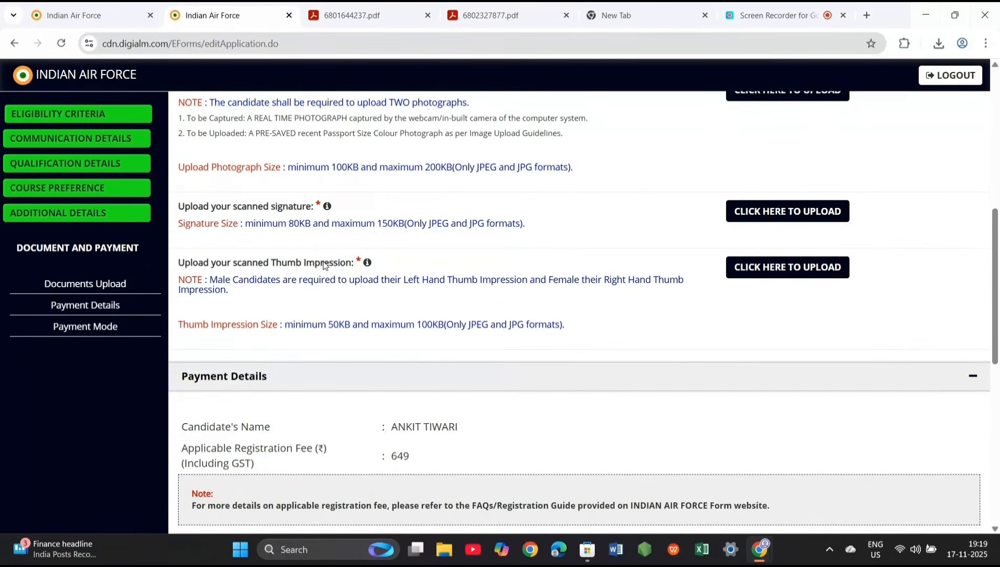
scroll(325, 265, down, 3)
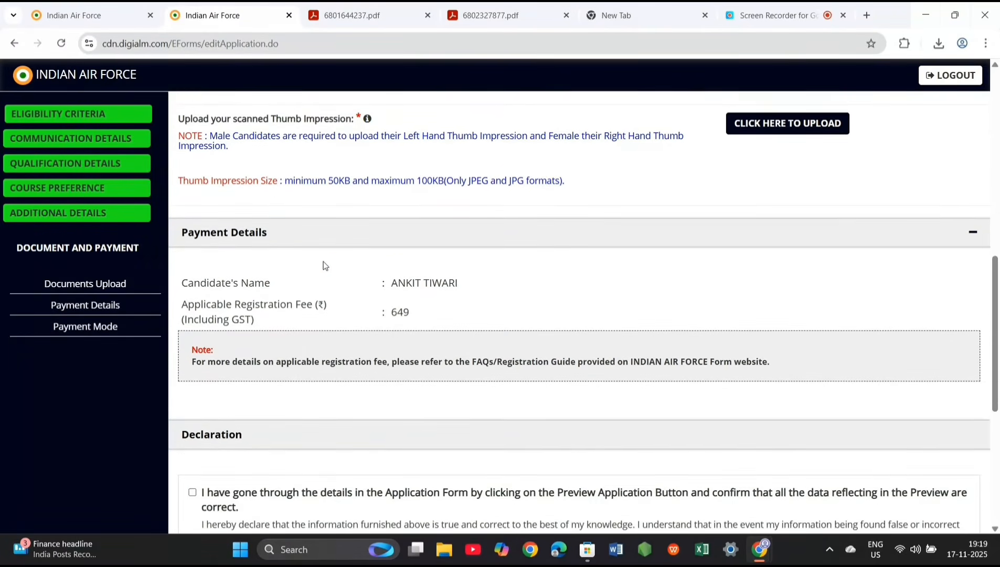
scroll(325, 265, down, 5)
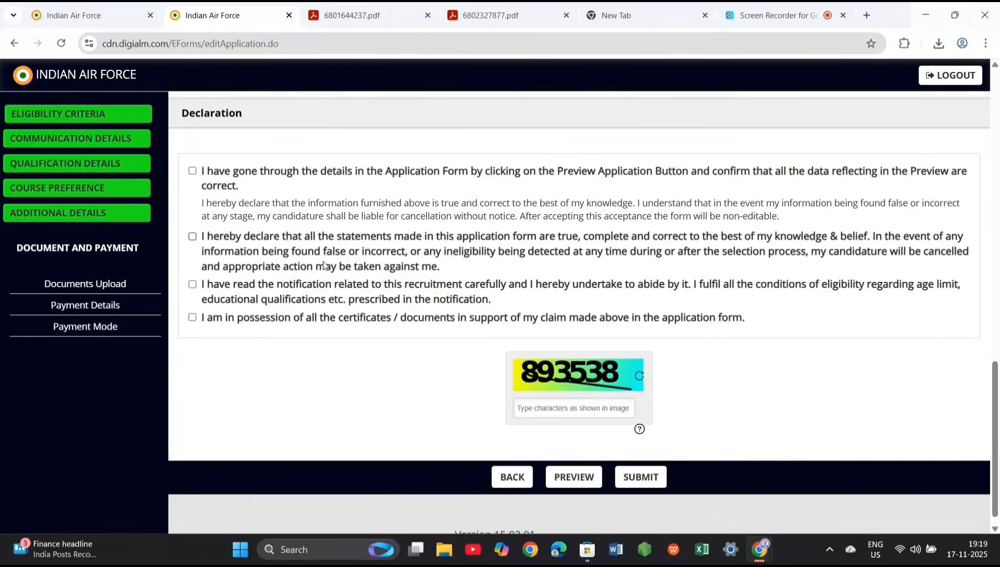
scroll(325, 266, up, 10)
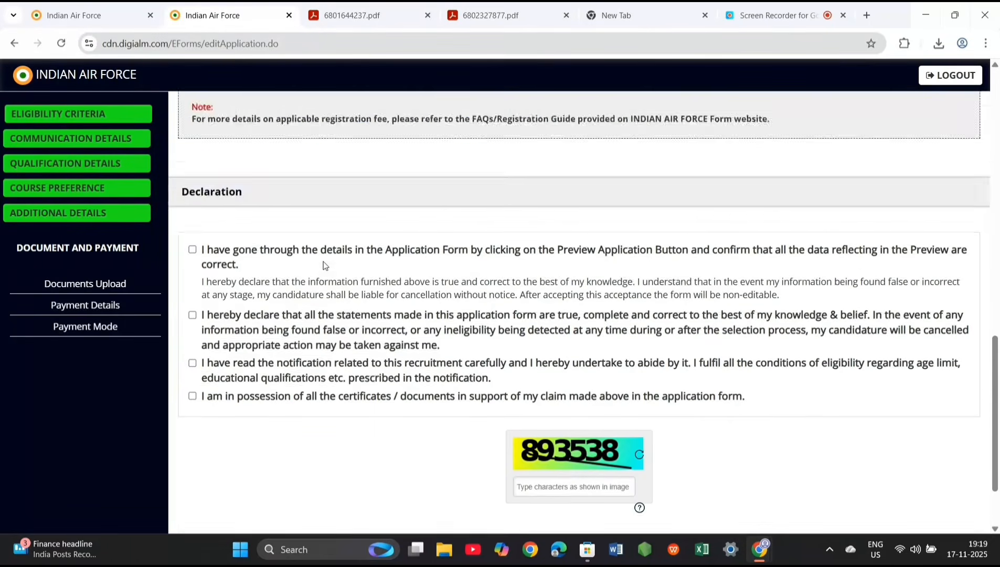
scroll(324, 265, up, 5)
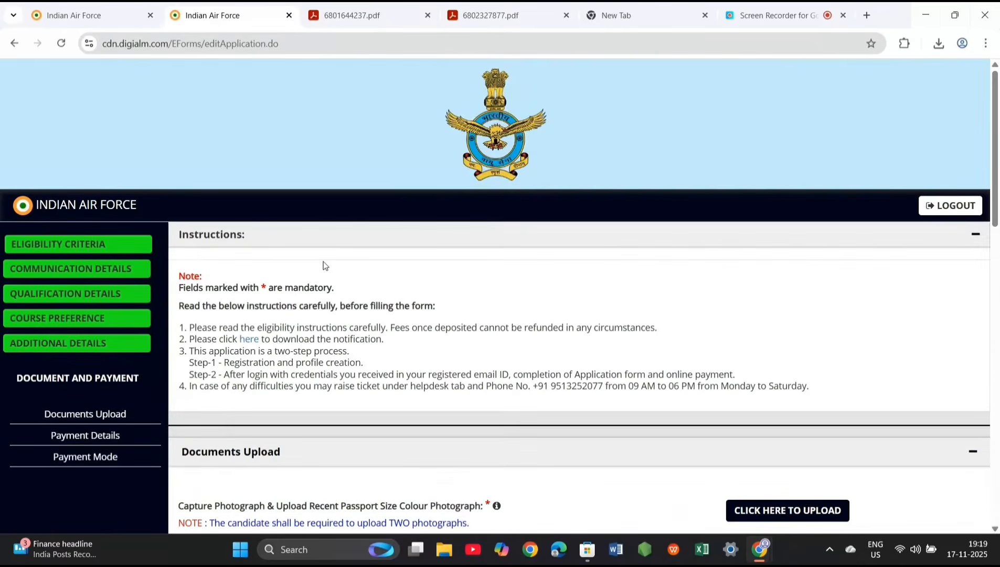
scroll(323, 266, down, 5)
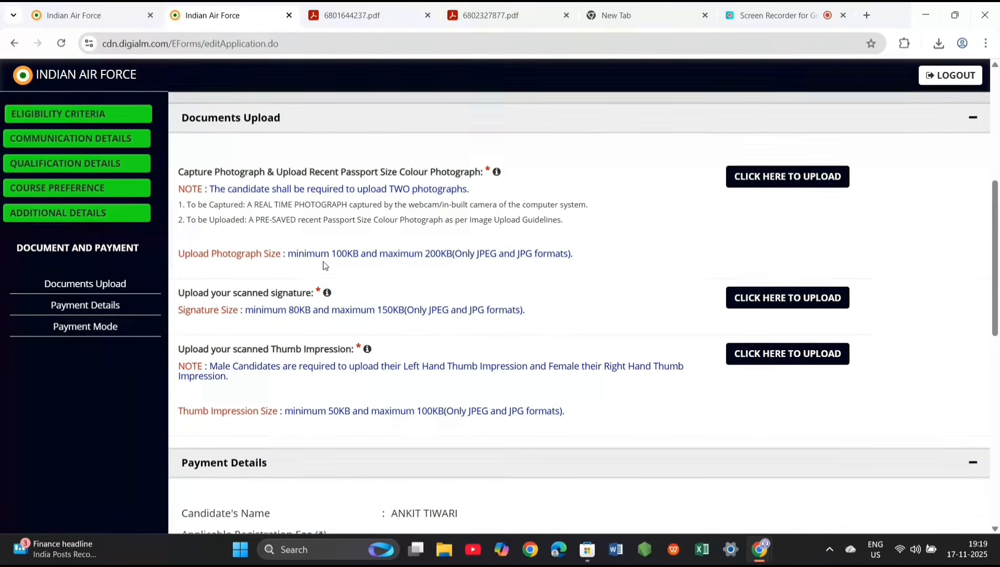
scroll(323, 266, down, 1)
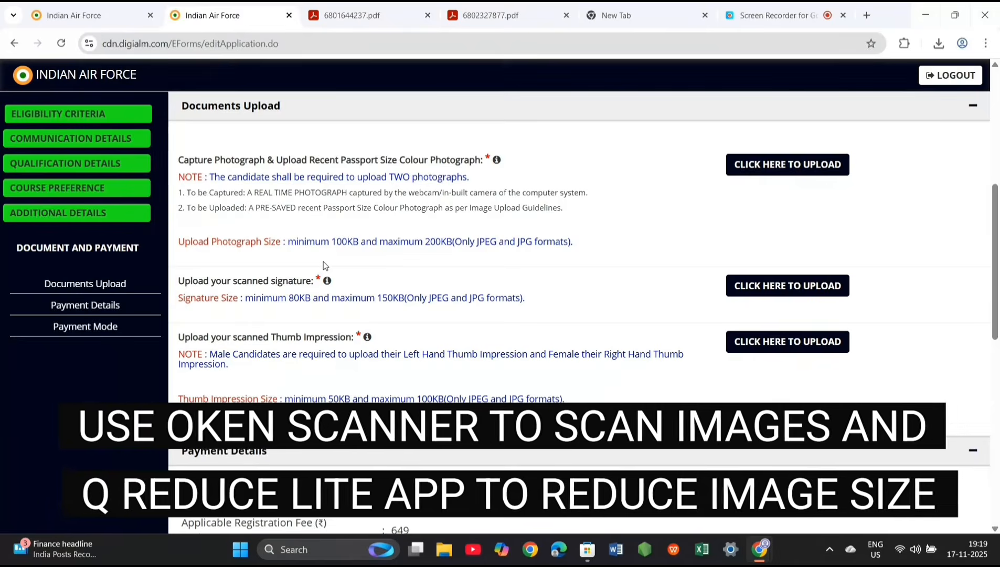
scroll(323, 265, down, 3)
scroll(323, 265, down, 1)
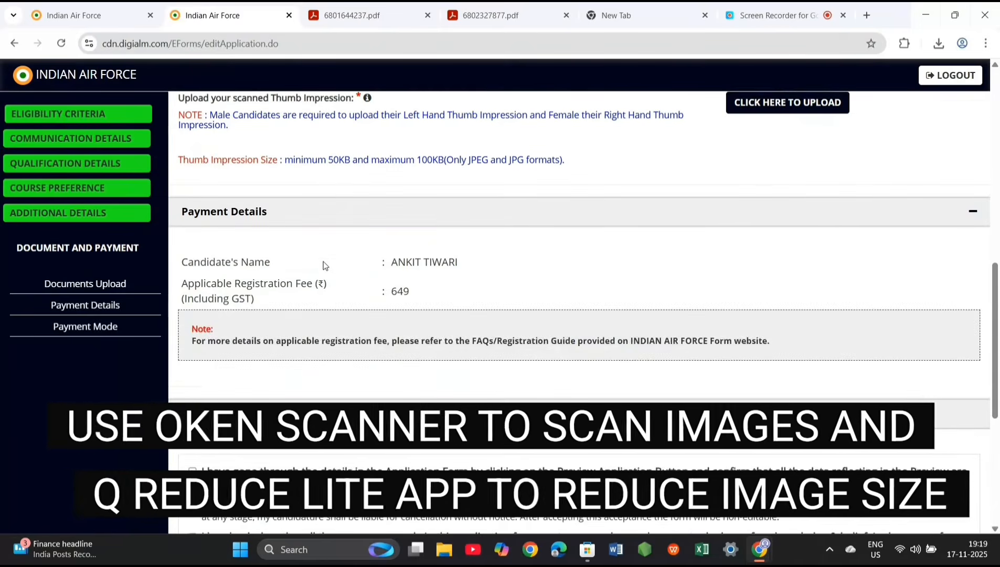
scroll(323, 266, up, 4)
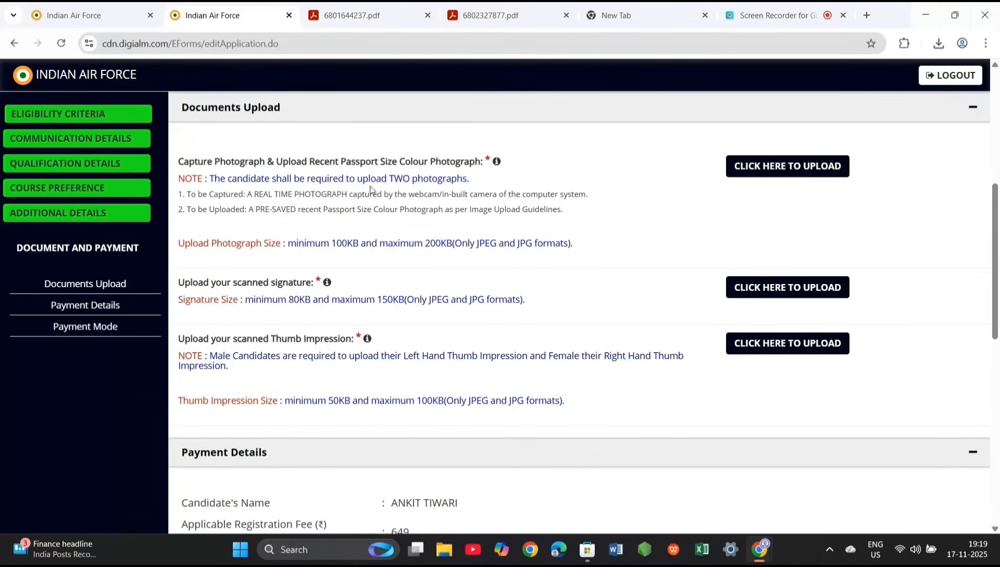
click(762, 12)
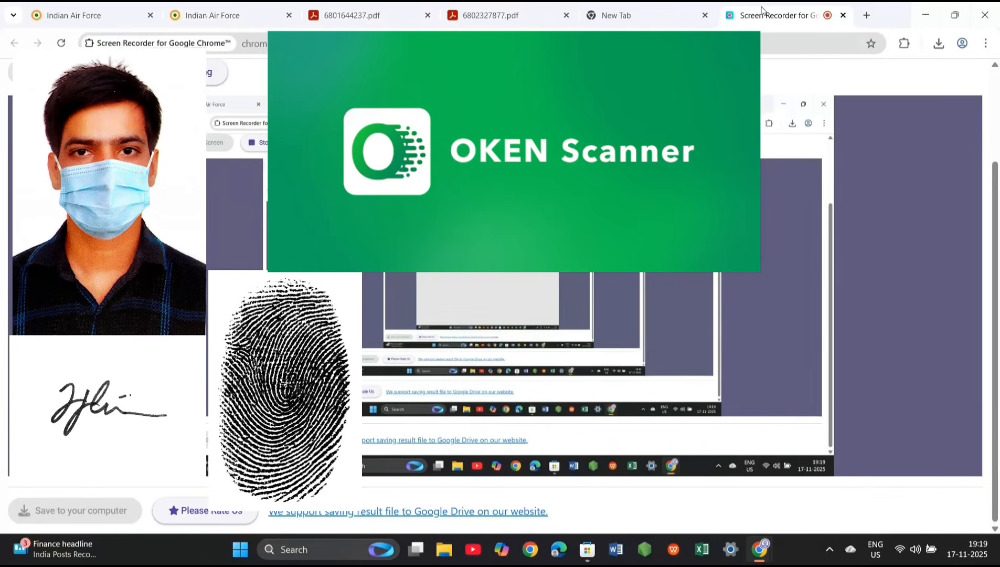